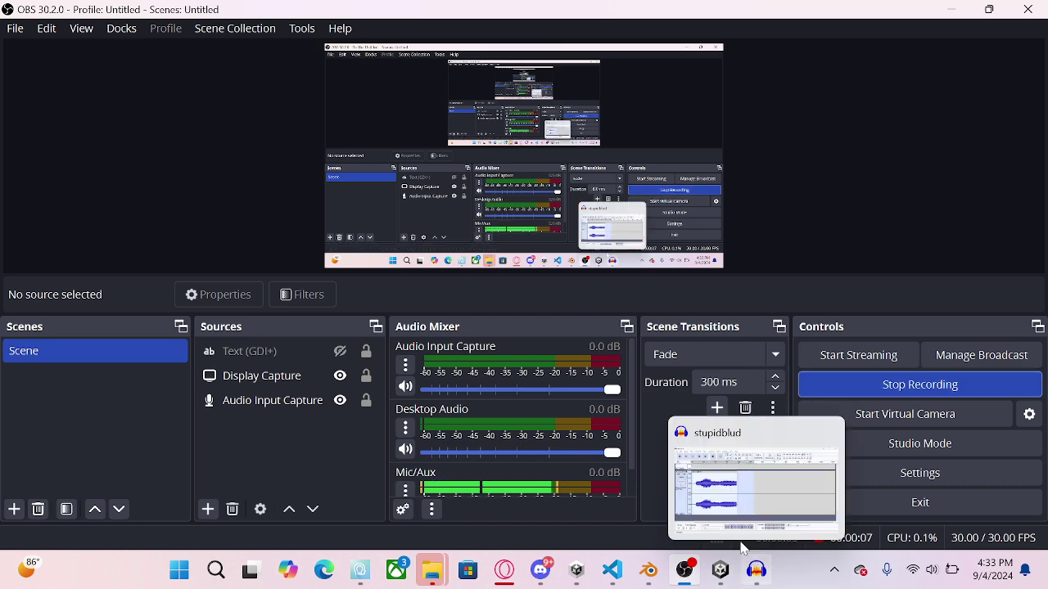
Step: Bring the Unity elevator scene forward and move the Base floor to Z 3.147
mouse_move(719, 584)
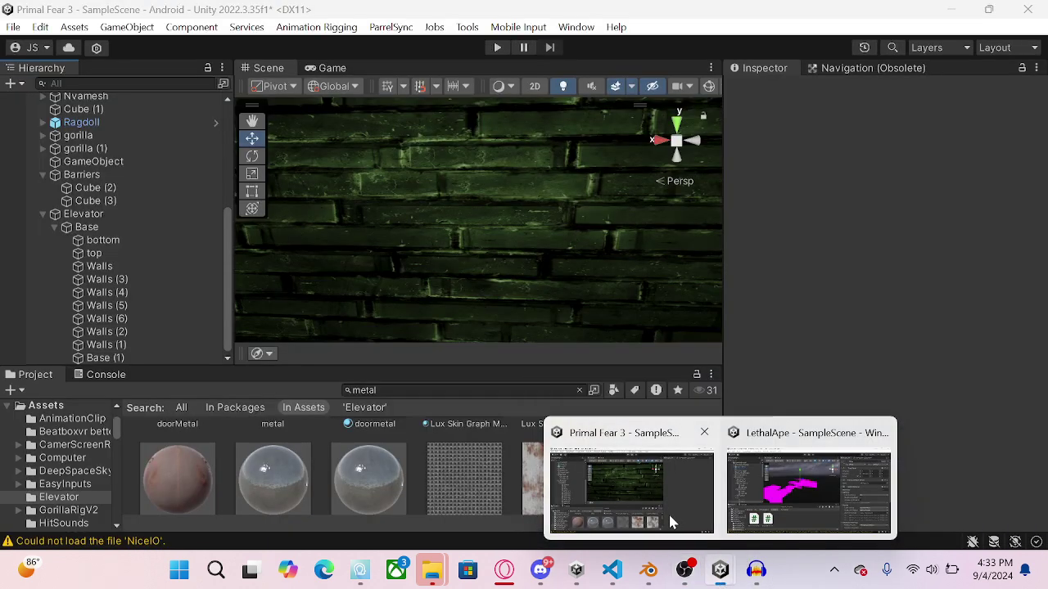
right_click(670, 520)
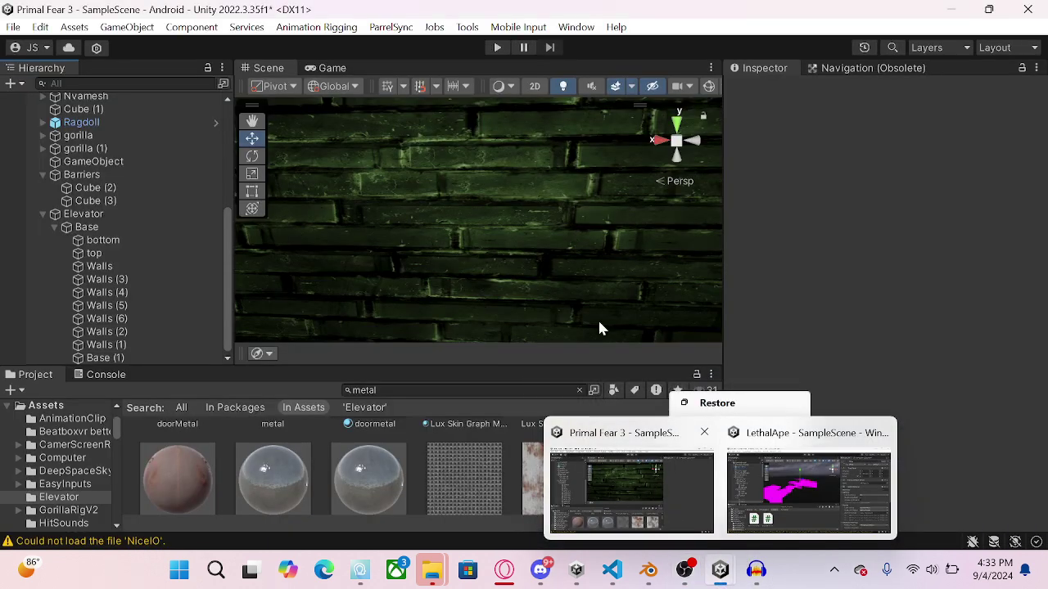
left_click(833, 289)
right_click_drag(491, 150, 242, 184)
left_click(591, 275)
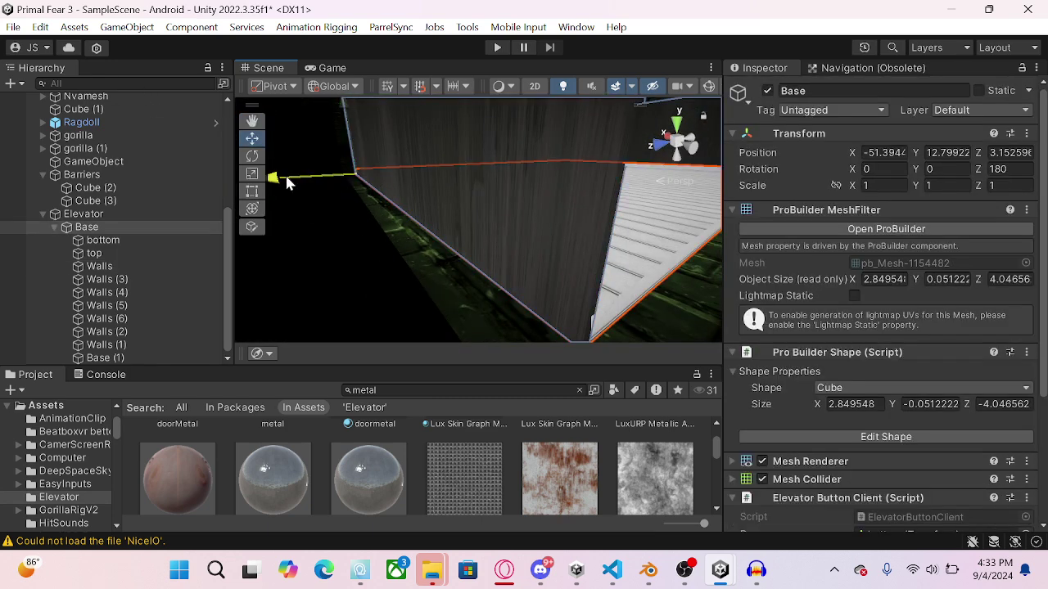
left_click_drag(285, 173, 286, 174)
right_click_drag(546, 305, 266, 328)
Step: Clear the 'metal' Project search, inspect the ElevatorButton scripts, and select Elevator
left_click(580, 390)
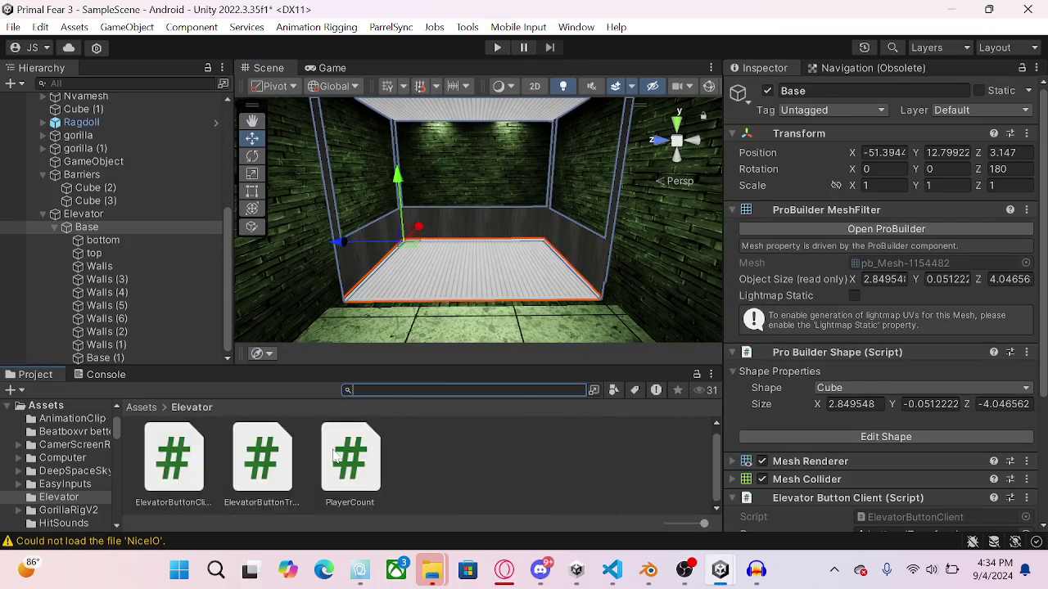
left_click(173, 460)
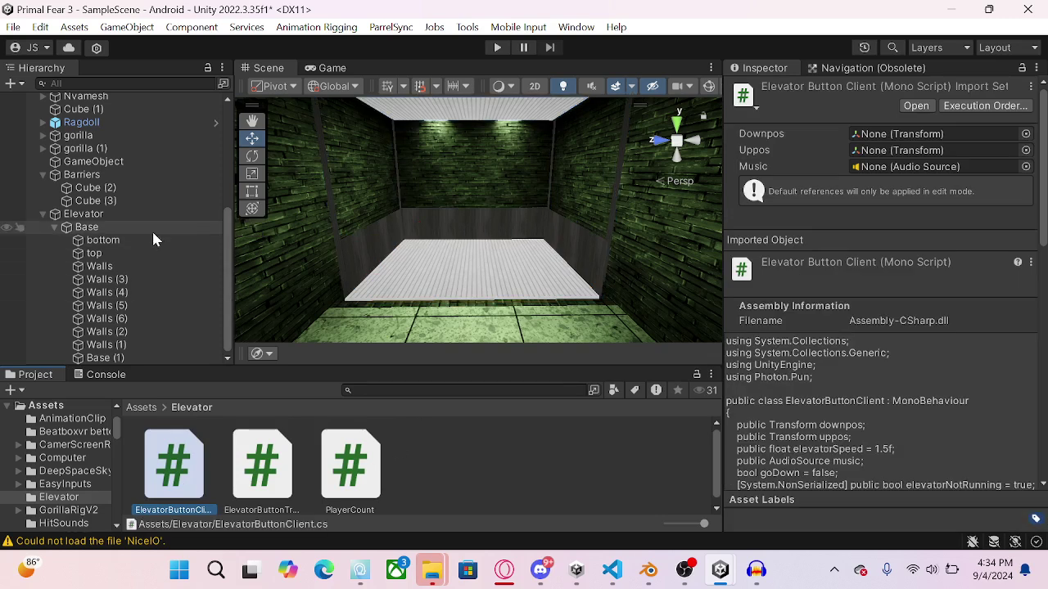
right_click_drag(491, 261, 491, 260)
left_click(262, 462)
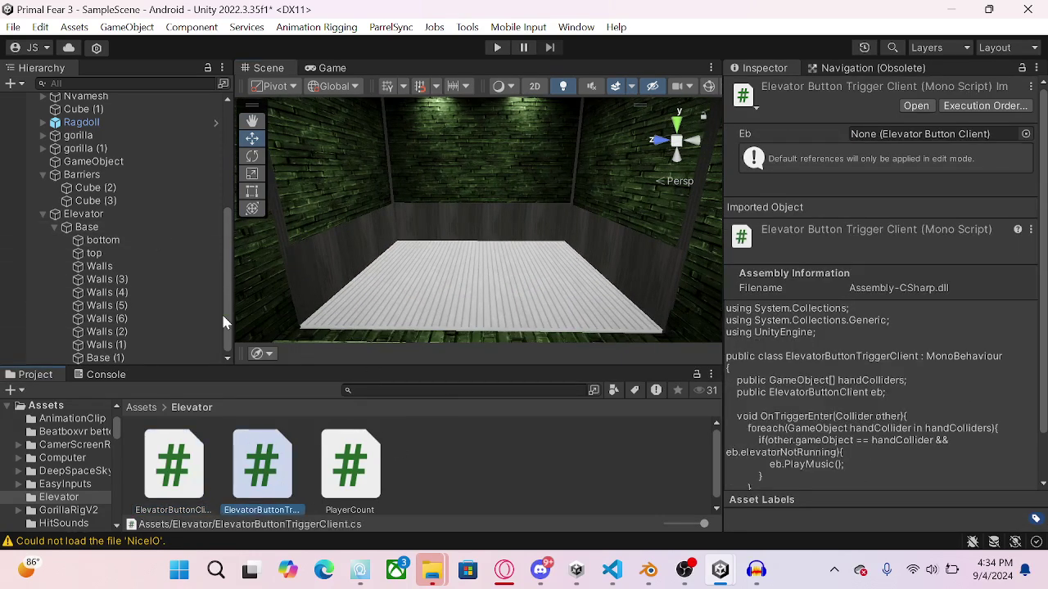
left_click(90, 215)
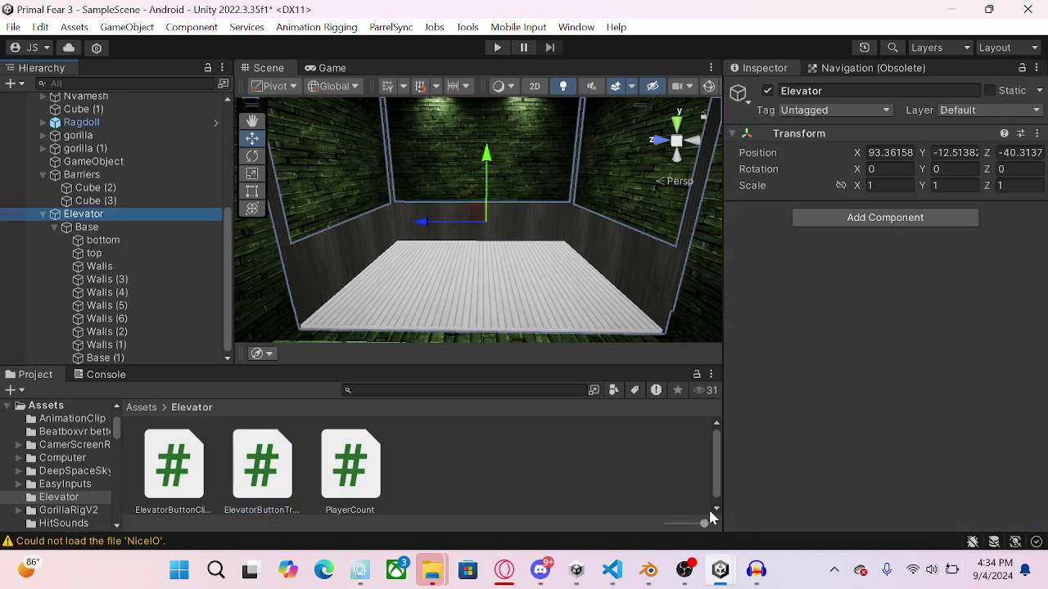
Step: Add a cube in baserig.blend and scale it thin along Y
mouse_move(649, 572)
left_click(534, 495)
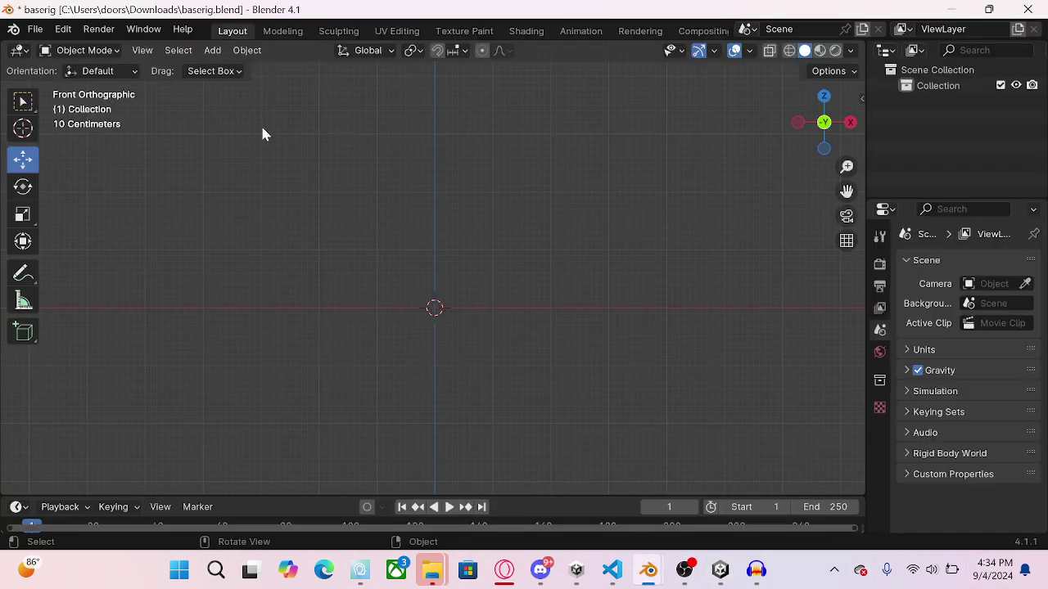
key("shift+a")
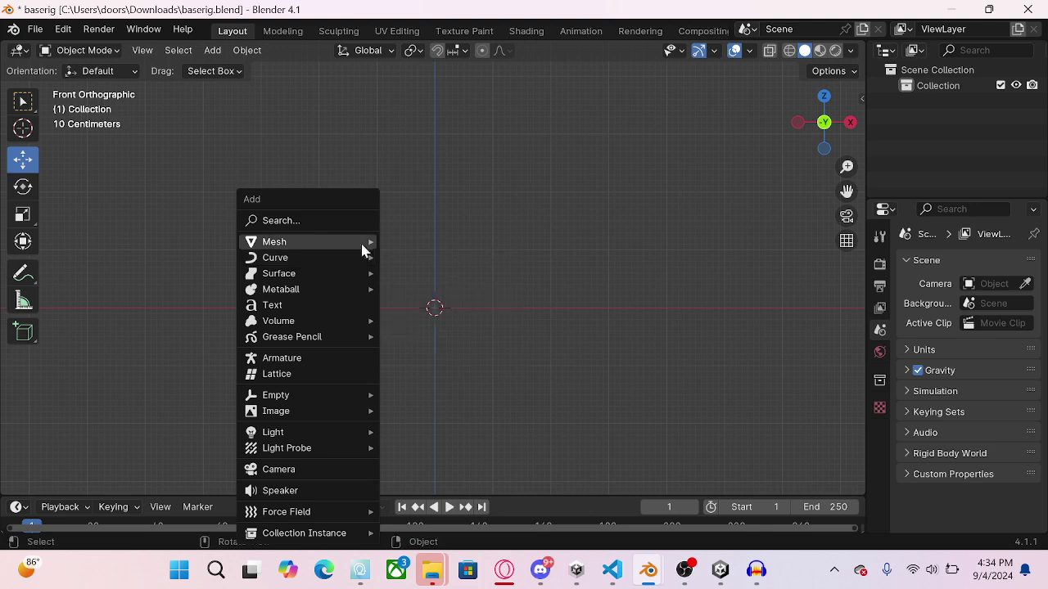
mouse_move(361, 241)
left_click(408, 259)
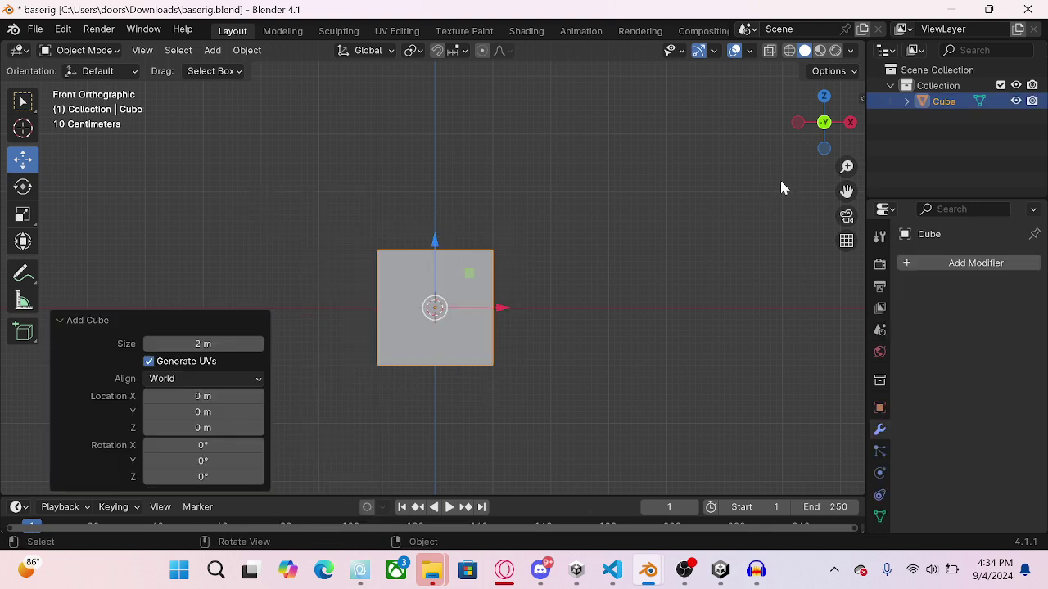
left_click(849, 122)
left_click(22, 215)
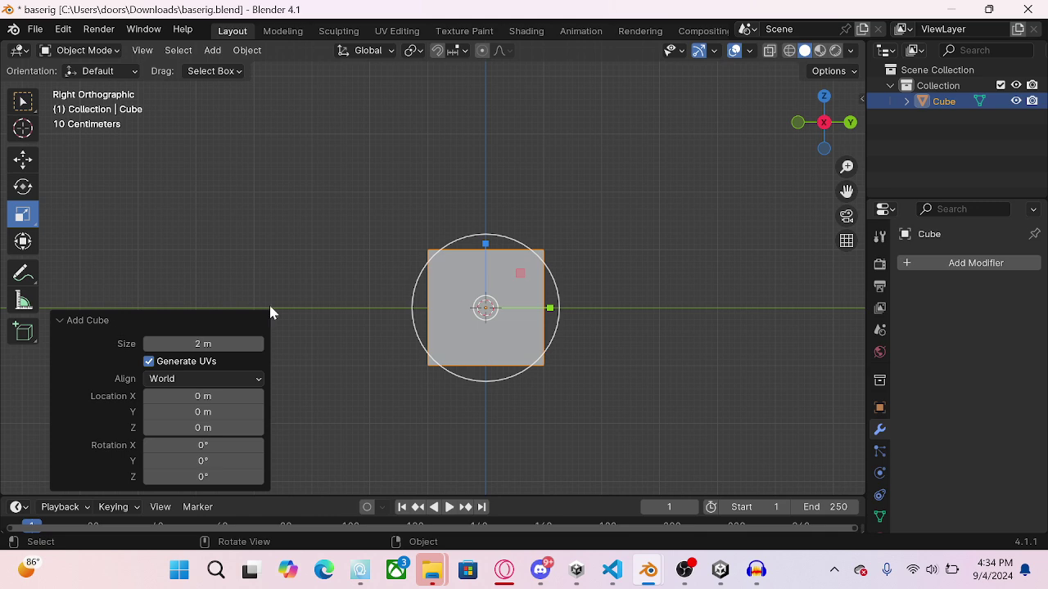
left_click_drag(548, 310, 478, 311)
Step: Bevel the cube's edges in Edit Mode with a 0.103 m width
left_click(797, 121)
scroll(469, 349, "up", 3)
left_click(79, 49)
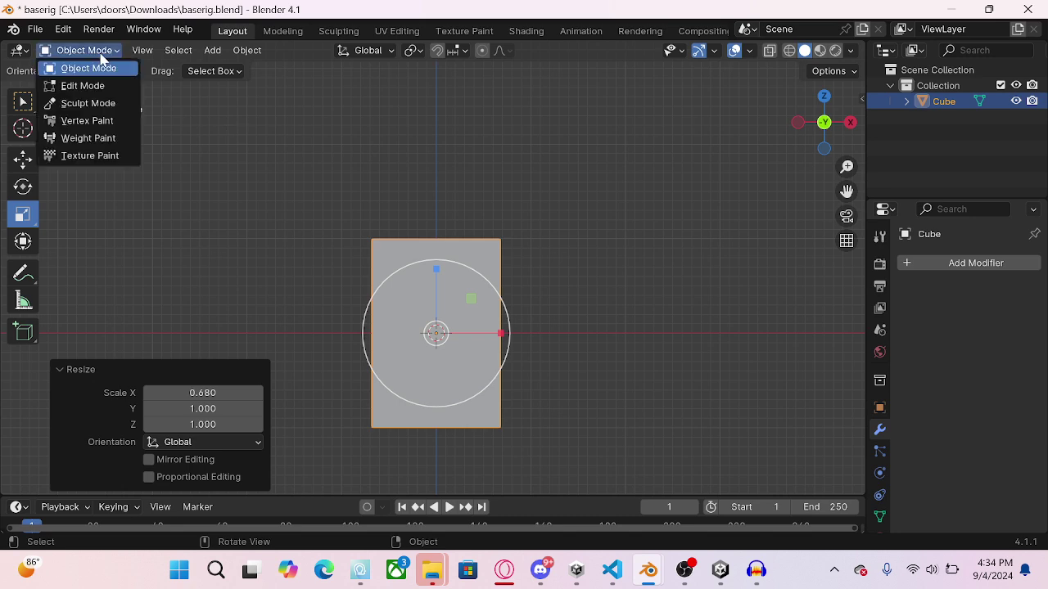
left_click(83, 84)
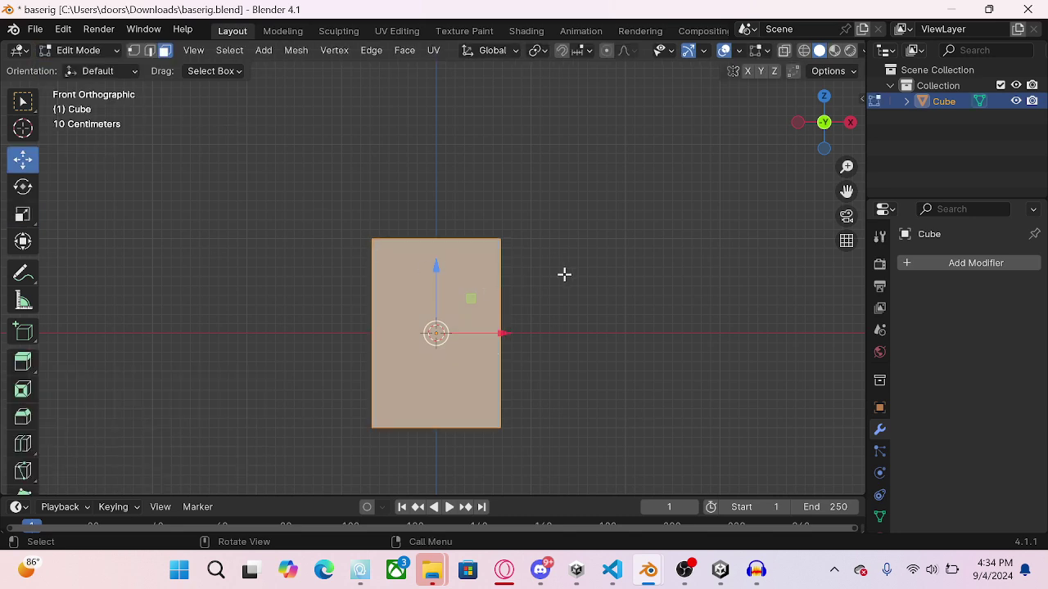
left_click(149, 52)
key("ctrl+b")
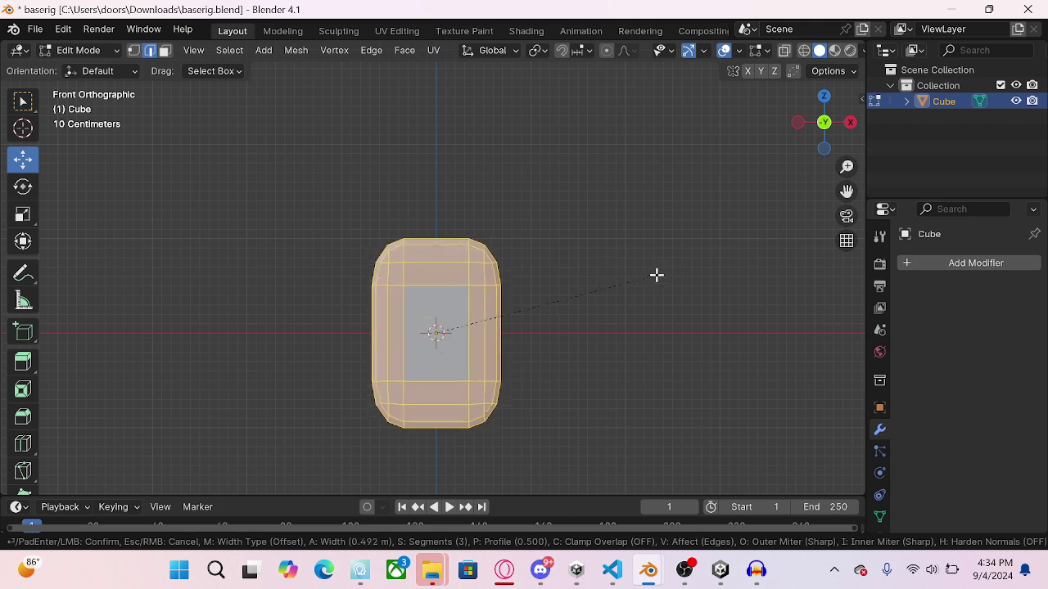
left_click(637, 294)
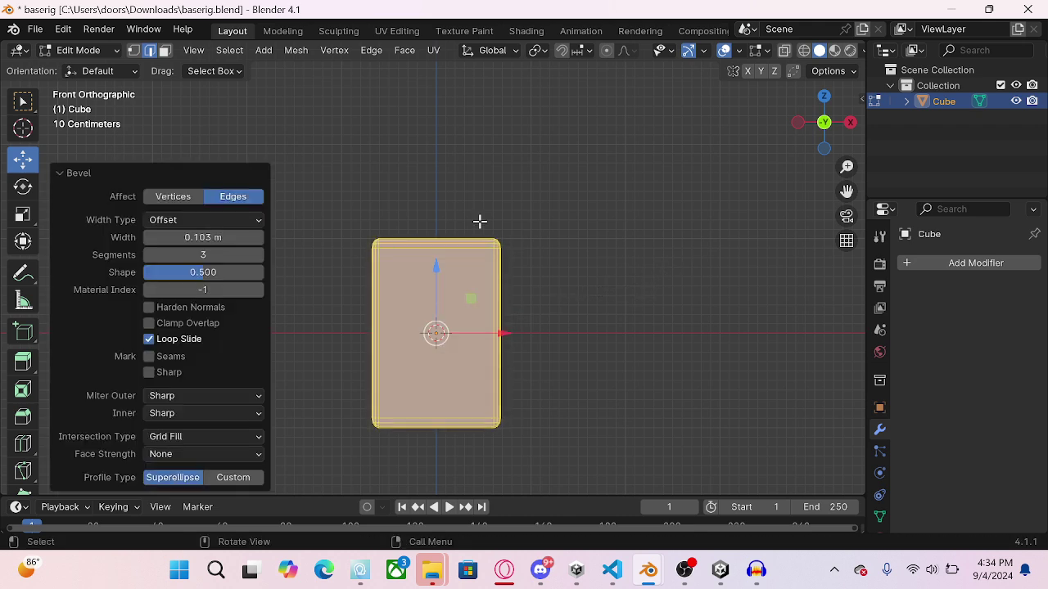
Step: Add a Subdivision Surface modifier (Ctrl+1) to the cube in Object Mode and apply it
left_click(76, 51)
left_click(86, 67)
left_click(742, 218)
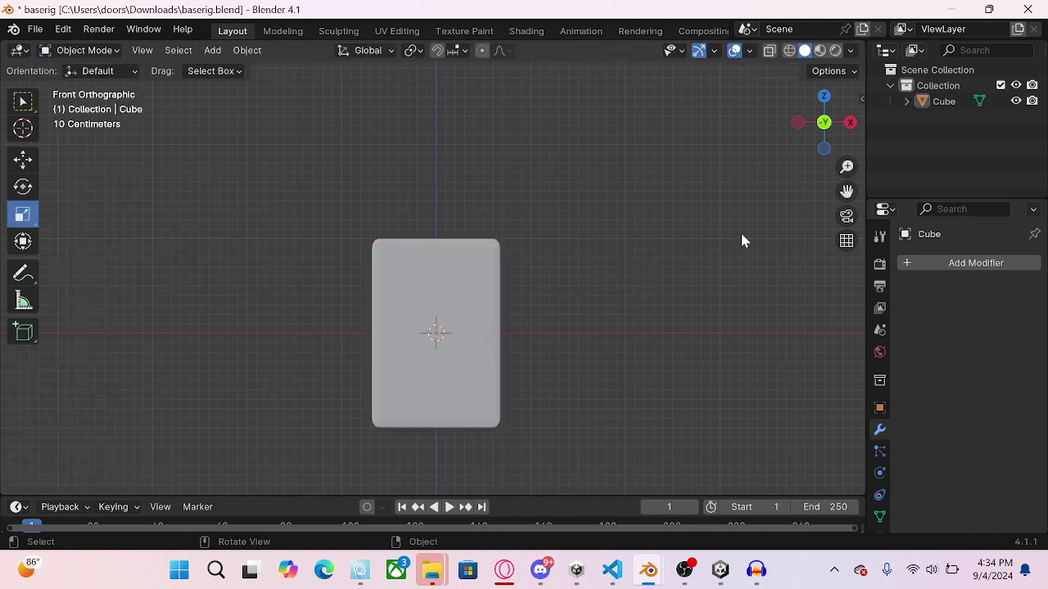
left_click_drag(815, 135, 830, 131)
left_click(526, 314)
key("ctrl+1")
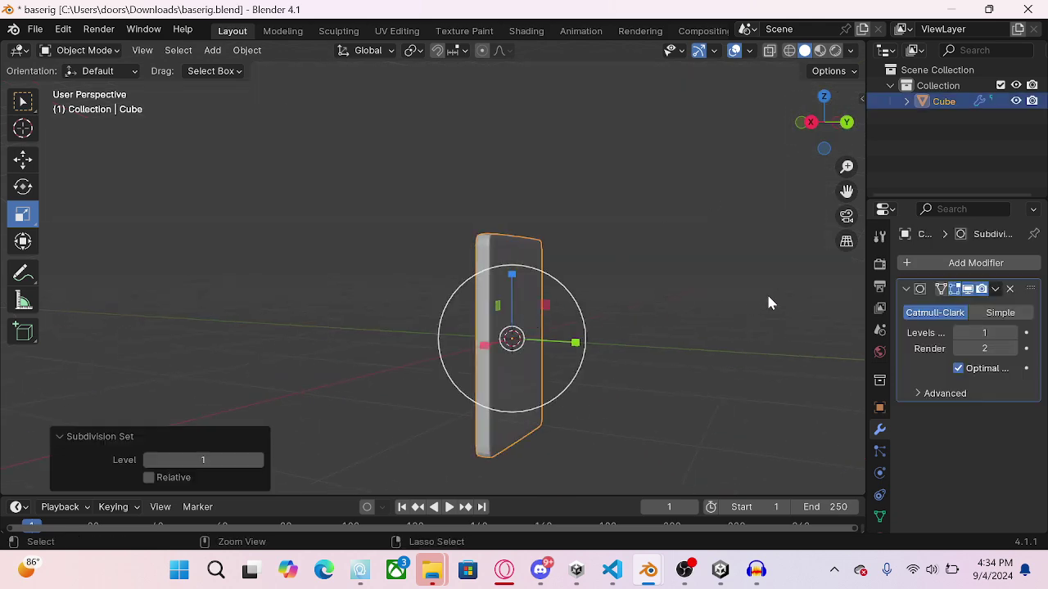
left_click(995, 289)
left_click(917, 308)
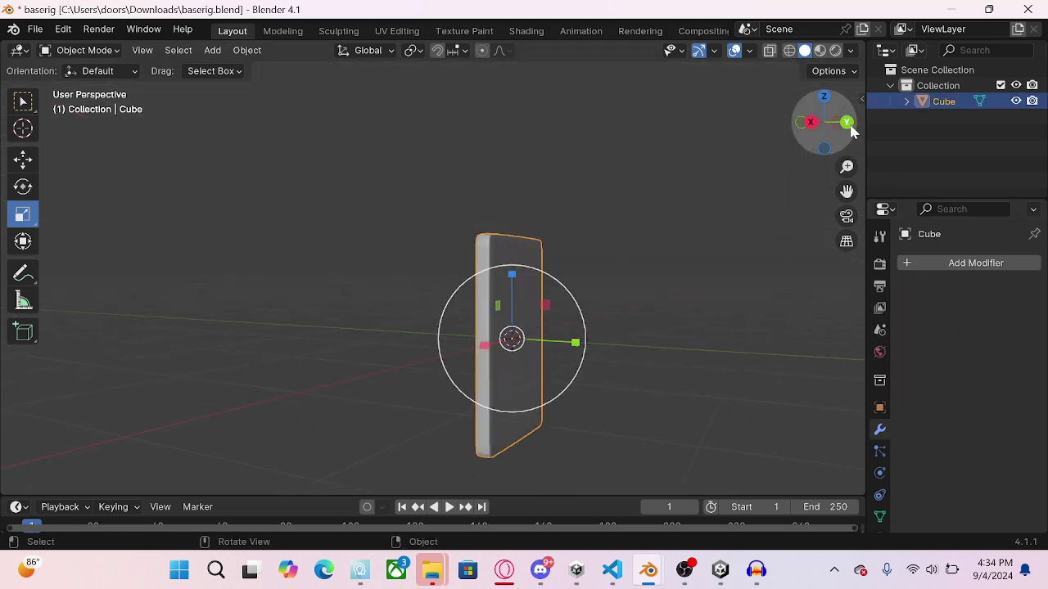
Step: Shade the rounded cube panel smooth
left_click(800, 131)
scroll(484, 333, "up", 2)
right_click(485, 333)
left_click(449, 243)
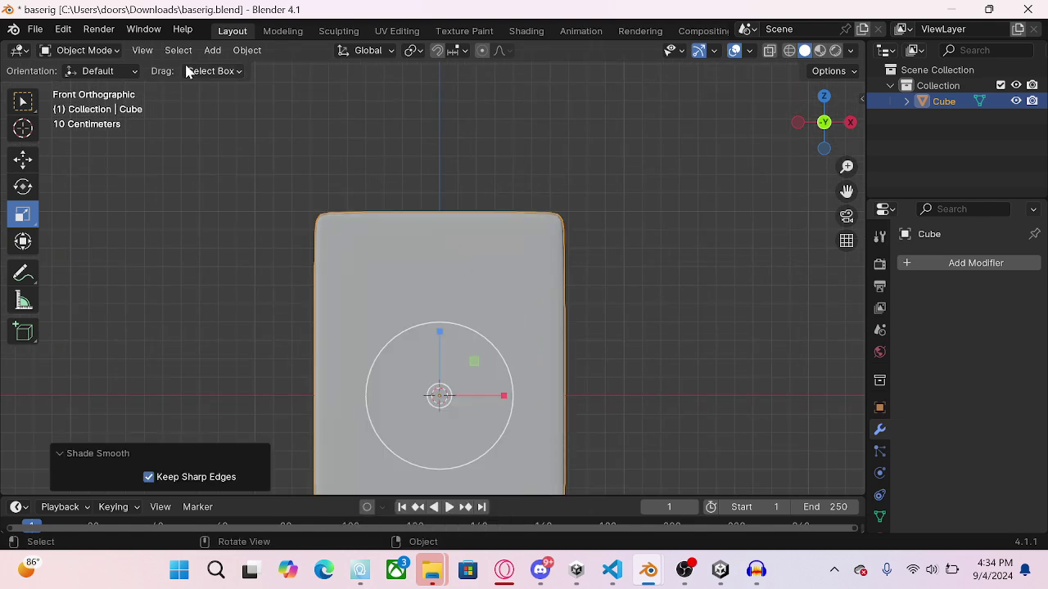
Step: Add a cylinder and rotate it -90° to face the right-side view
left_click(538, 206)
key("shift+a")
mouse_move(537, 199)
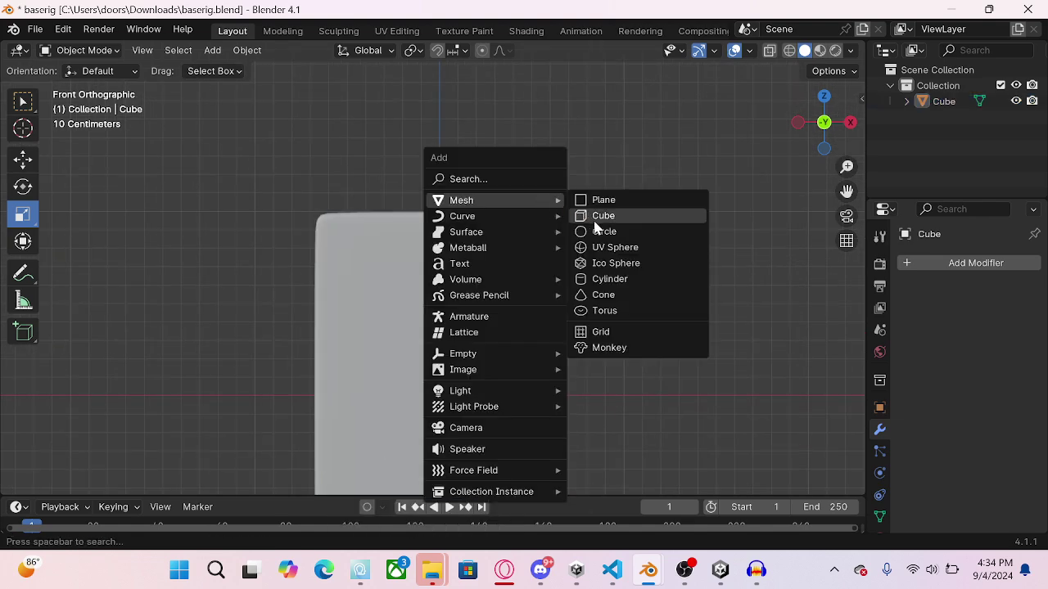
left_click(620, 282)
left_click(850, 122)
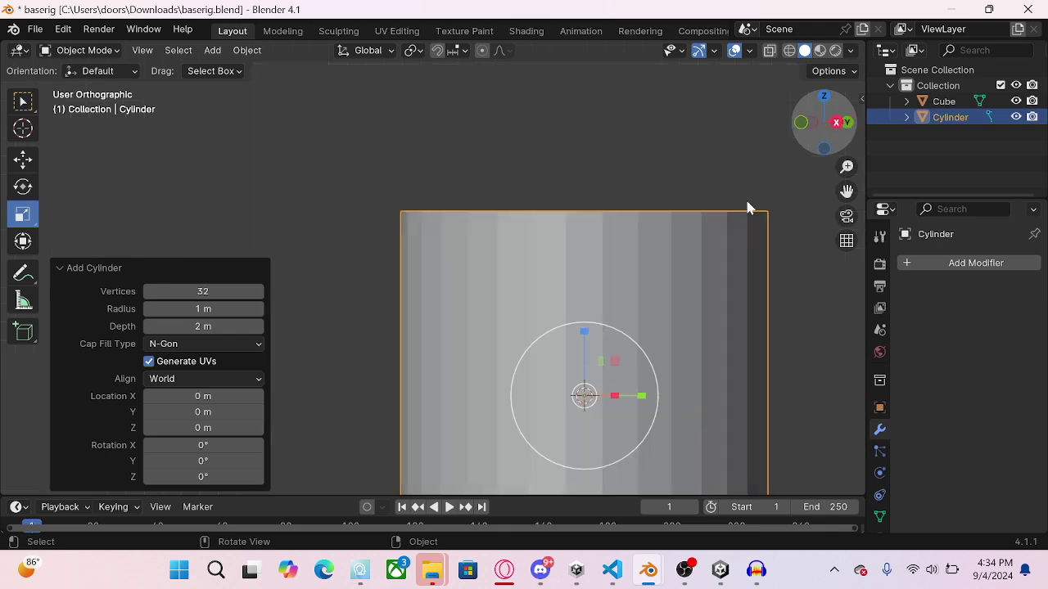
key("r")
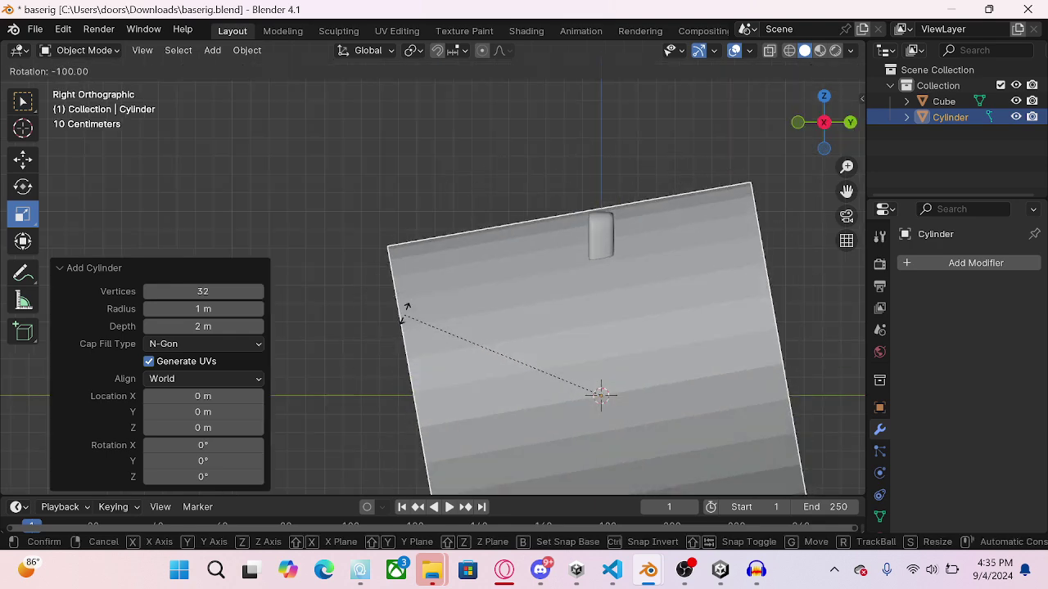
left_click(457, 293)
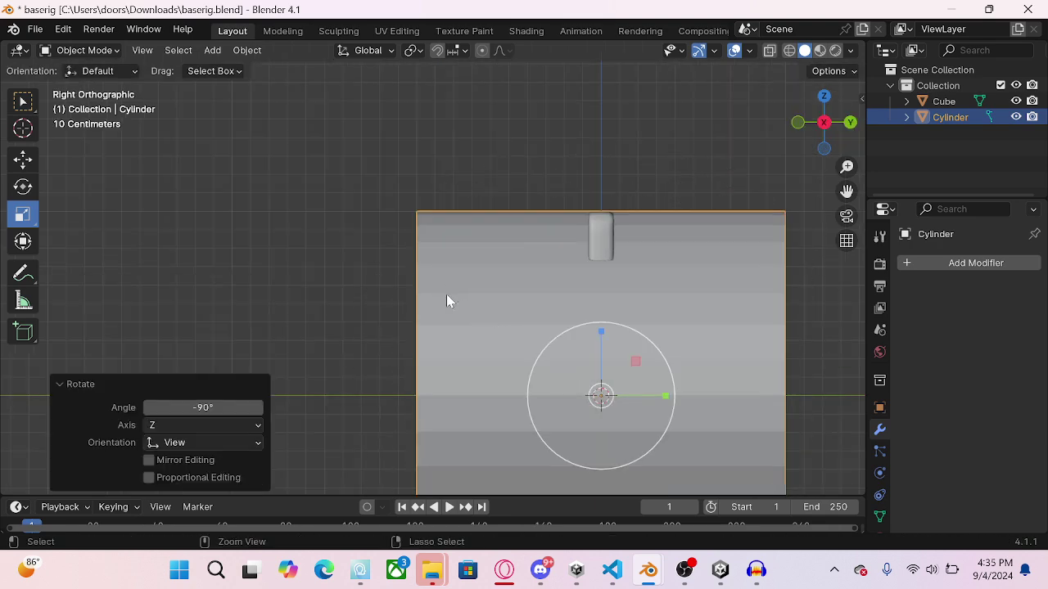
Step: Rescale the cylinder (0.040, then 4.754) and flatten it along Y into a disc
key("s")
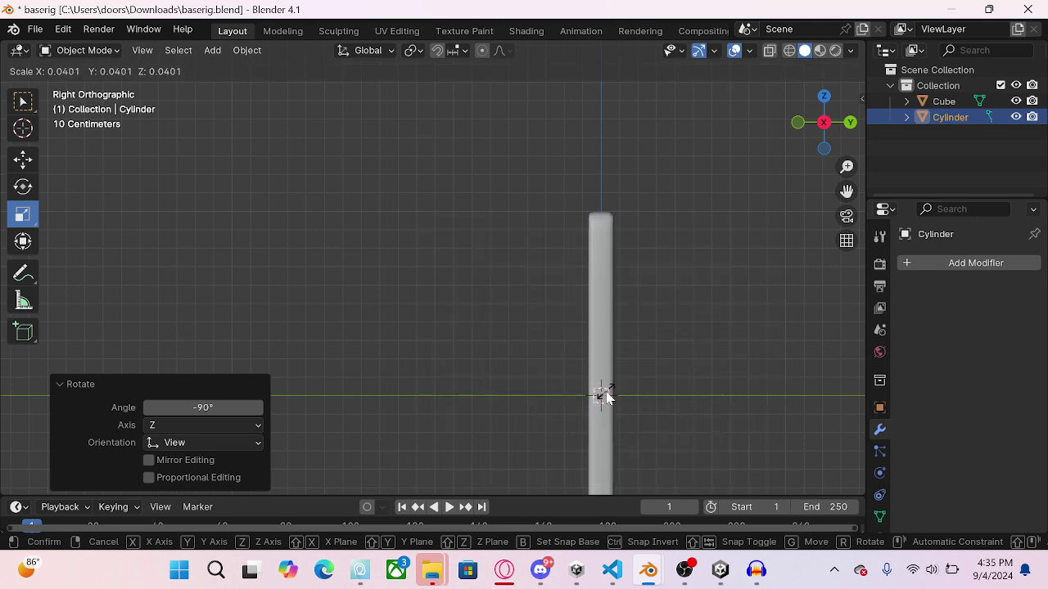
left_click(607, 390)
key("s")
left_click(812, 342)
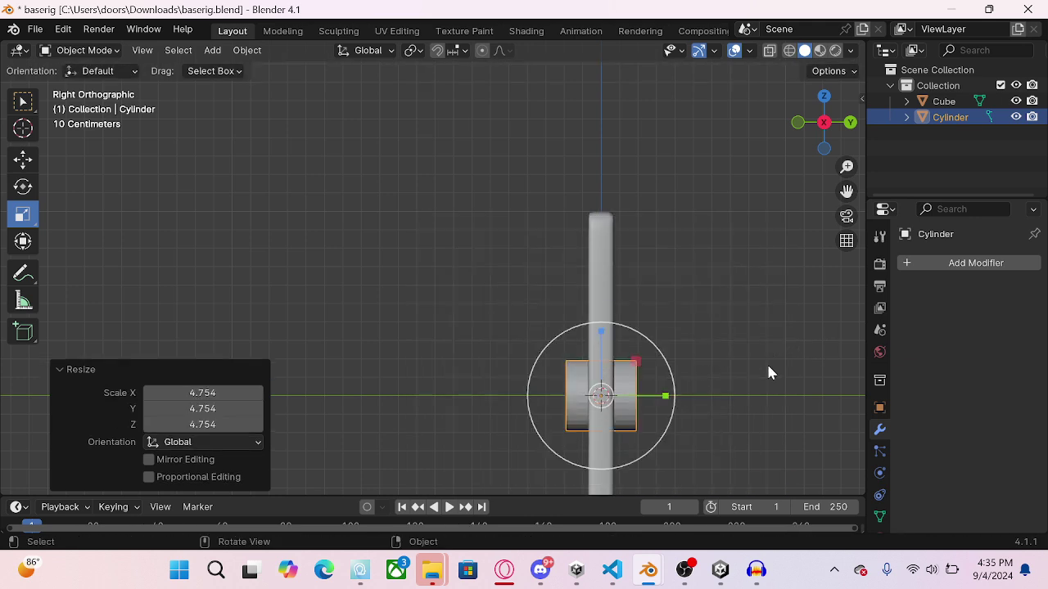
left_click_drag(666, 399, 563, 379)
Step: Duplicate the cylinder, shrink the copy to 0.296, stretch it to 9.155 in Y, shift along Y
left_click(26, 168)
key("ctrl+c")
key("ctrl+v")
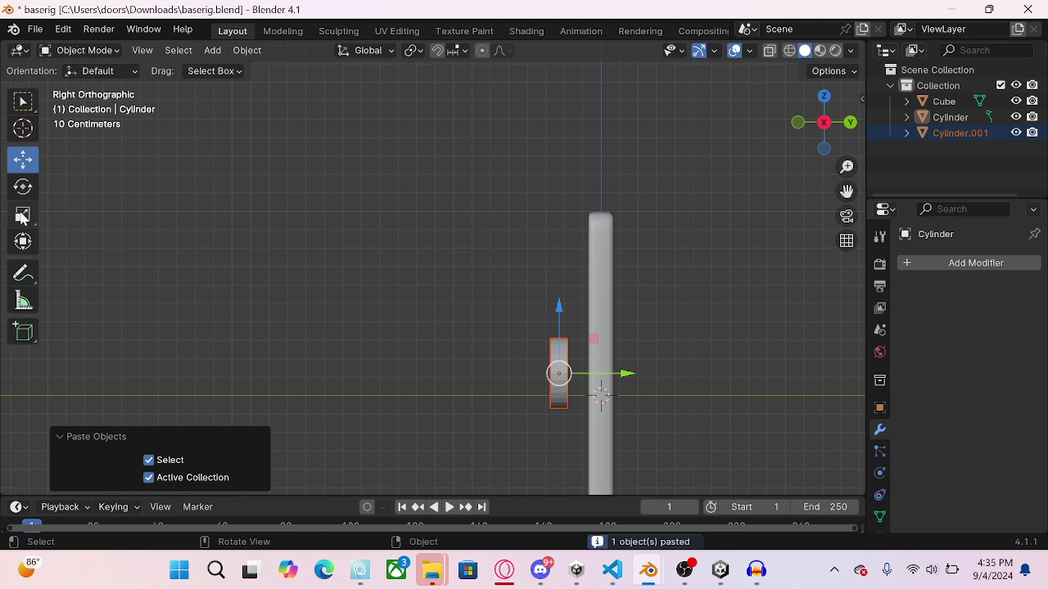
left_click(22, 215)
key("s")
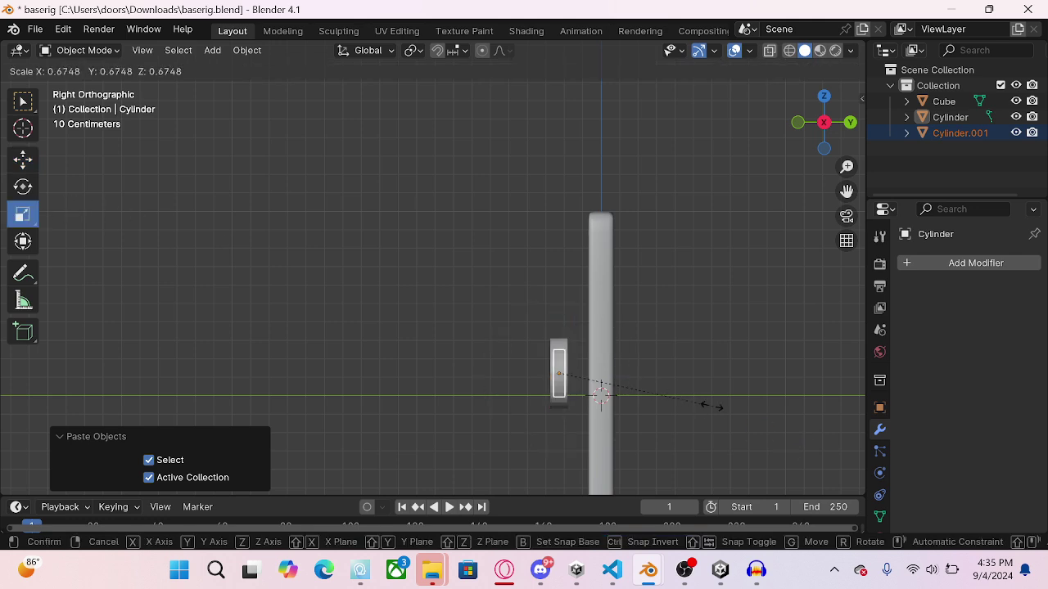
left_click(629, 380)
key("s")
key("y")
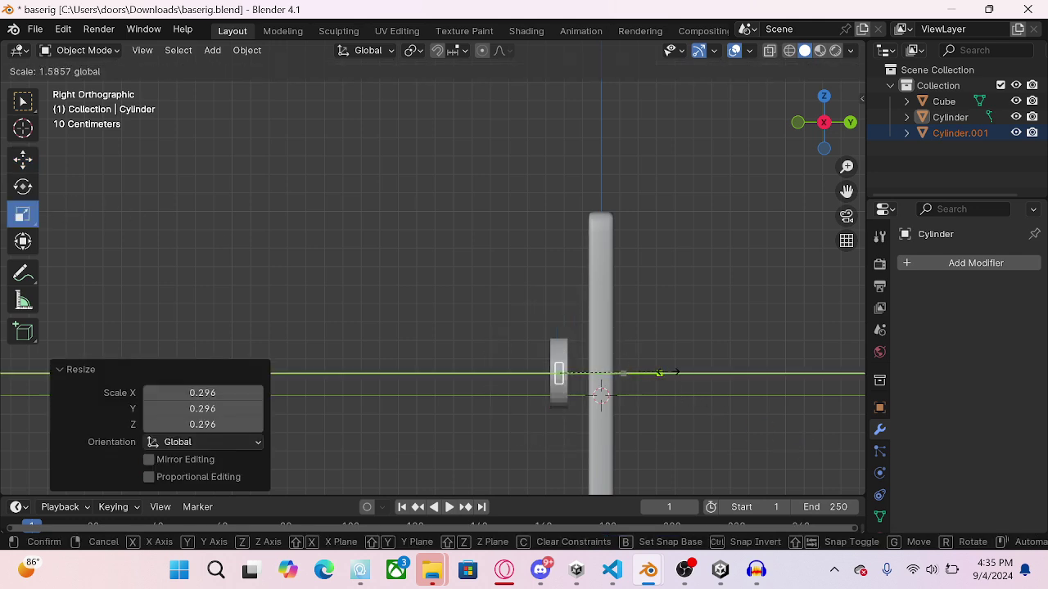
left_click(308, 358)
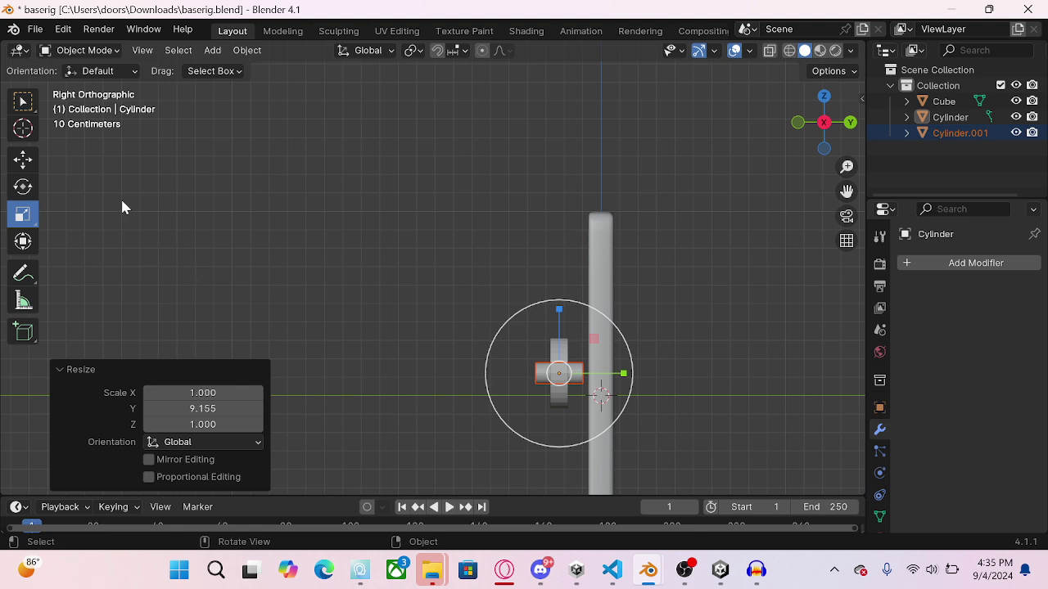
left_click(27, 163)
left_click_drag(627, 378, 644, 377)
Step: Resize the larger cylinder button, nudge it into place, and select the panel
left_click_drag(806, 120, 806, 126)
left_click(825, 133)
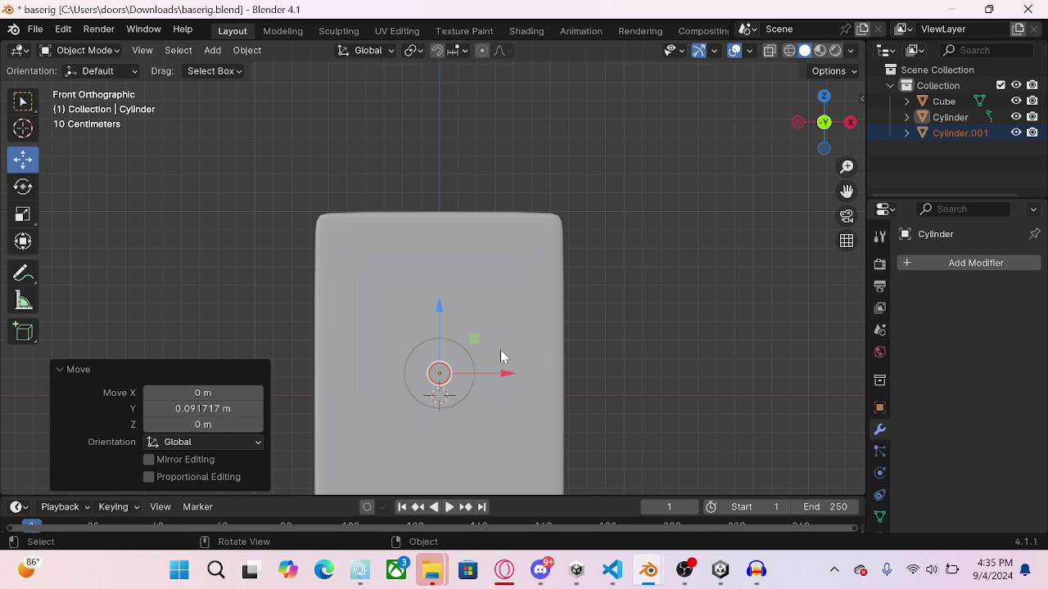
scroll(500, 350, "up", 1)
left_click(448, 409)
key("s")
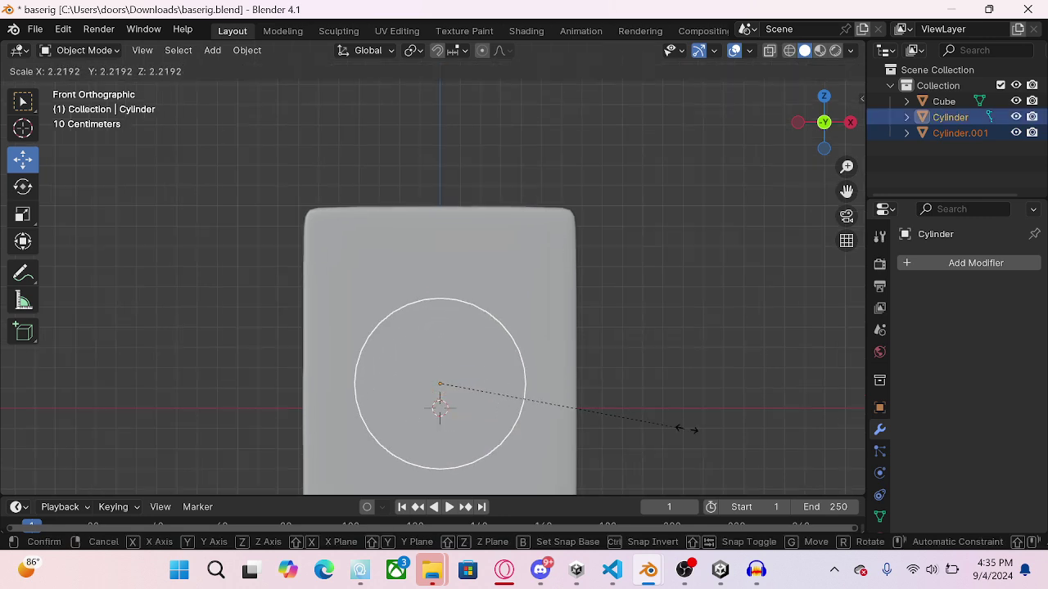
left_click(693, 440)
middle_click_drag(742, 534, 743, 430, "shift")
key("s")
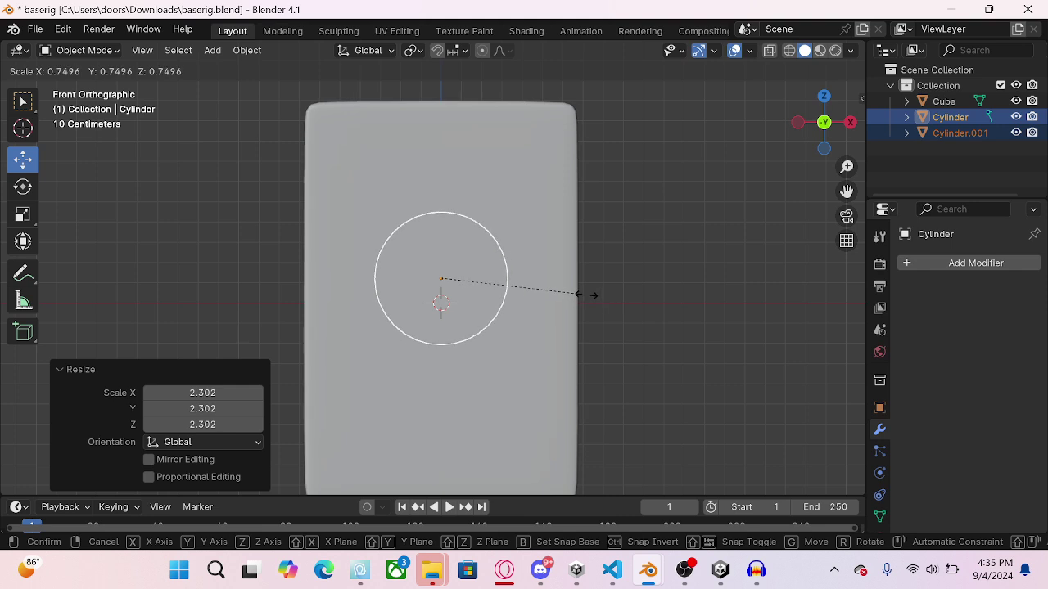
left_click(481, 280)
key("g")
left_click(595, 335)
left_click(540, 384)
left_click(91, 50)
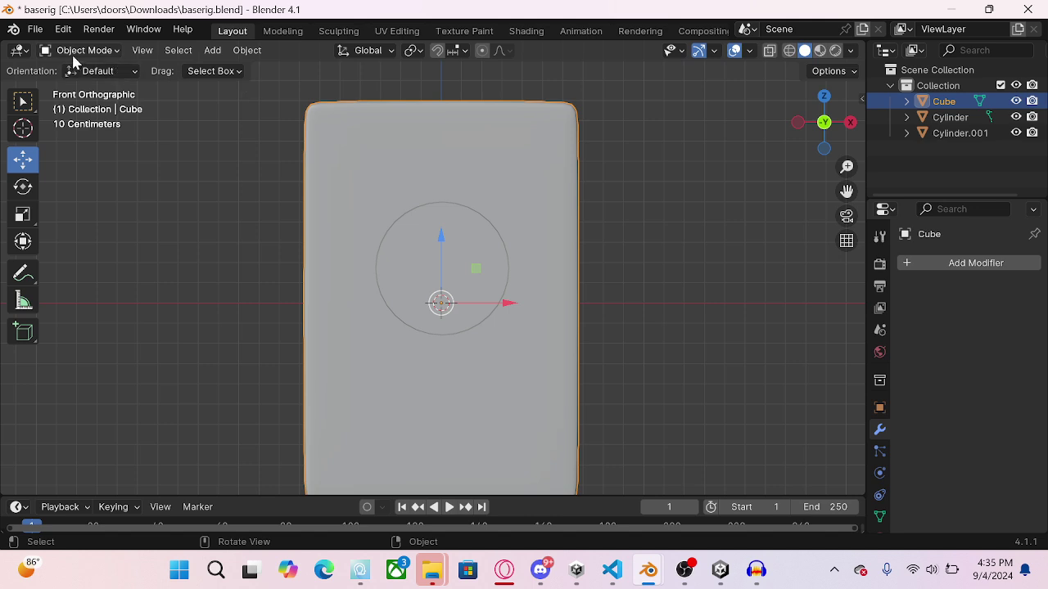
Step: Unwrap the panel's faces with Smart UV Project at a 66° angle limit
left_click(77, 51)
left_click(82, 86)
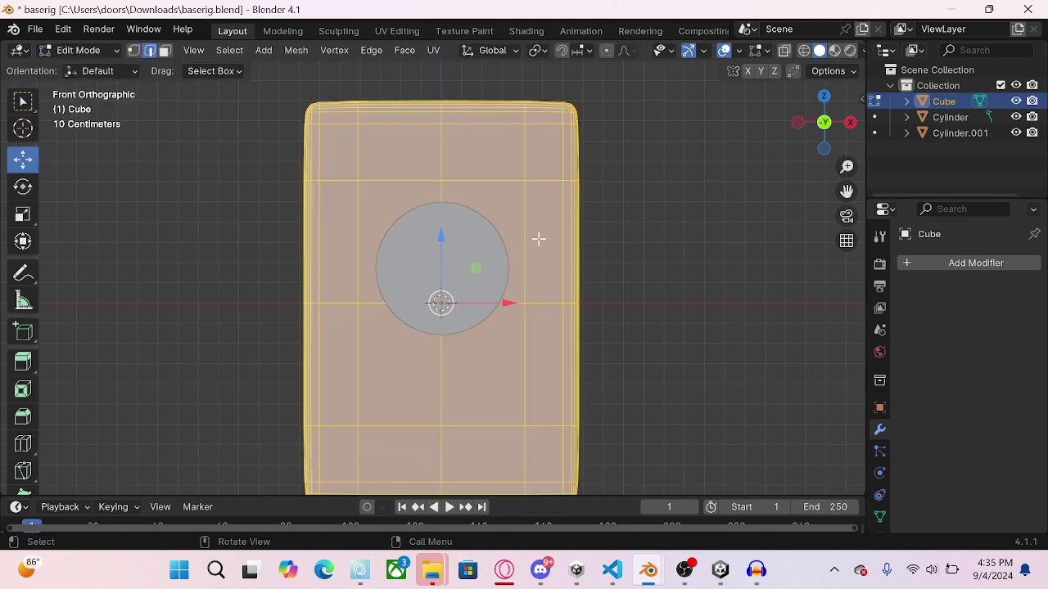
key("ctrl+e")
key("ctrl+e")
left_click(166, 51)
right_click(399, 167)
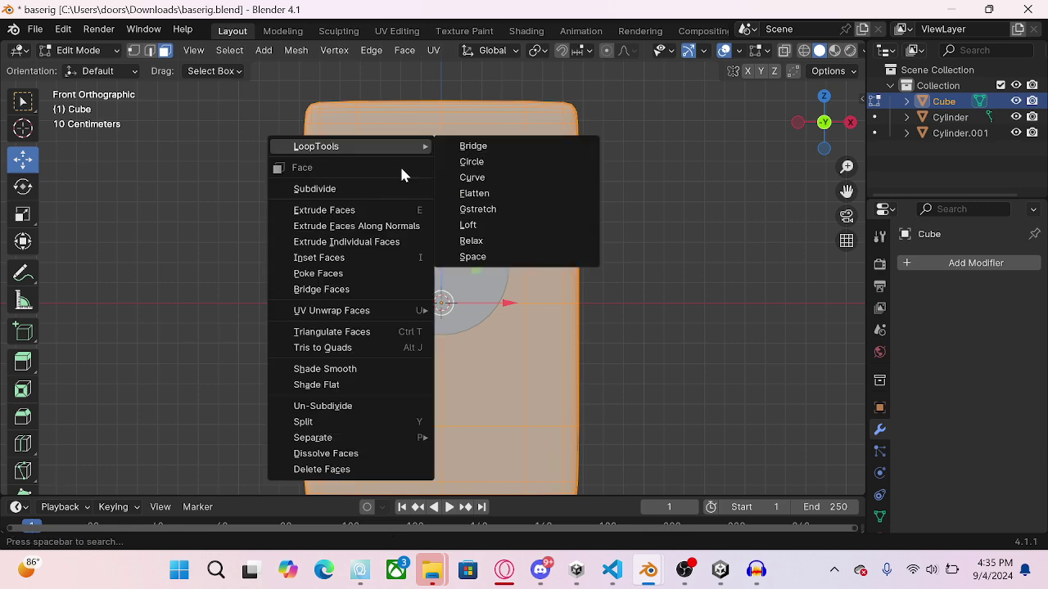
mouse_move(352, 310)
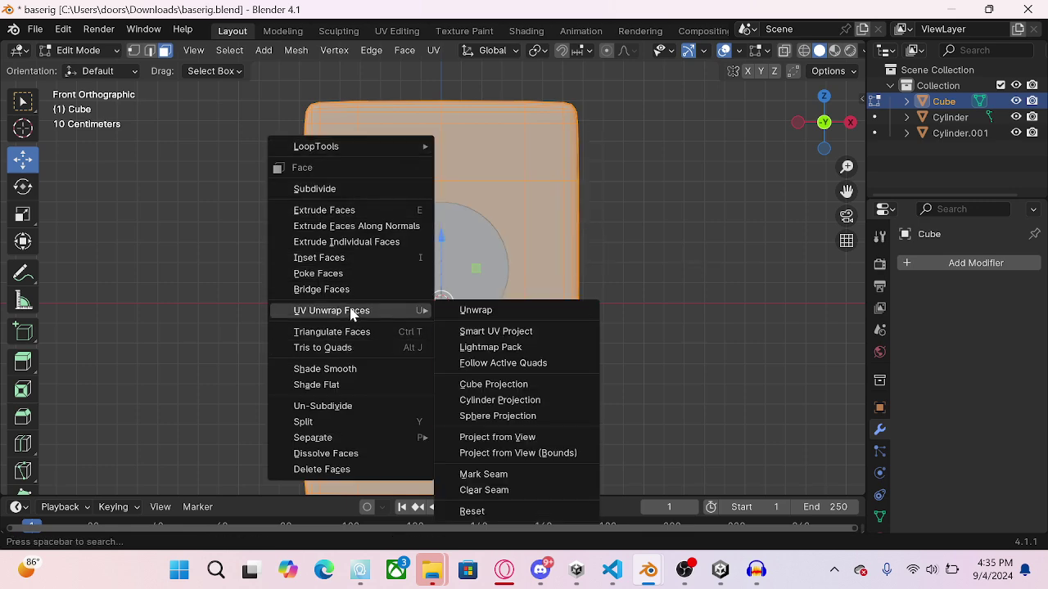
left_click(508, 330)
left_click(528, 472)
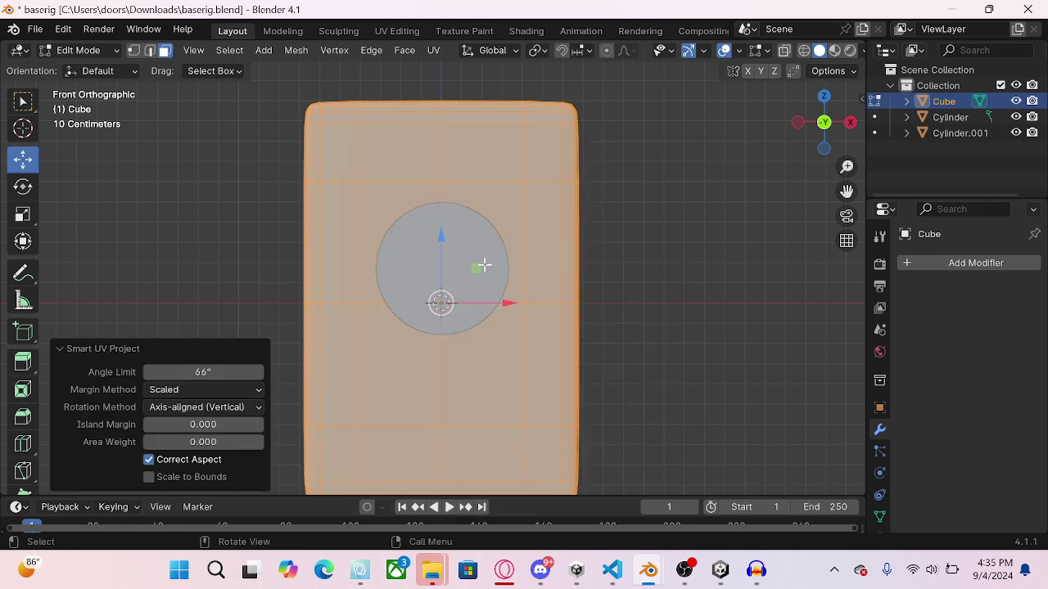
Step: Scale up all UV islands in the UV Editing workspace, then return to Layout
left_click(397, 31)
key("a")
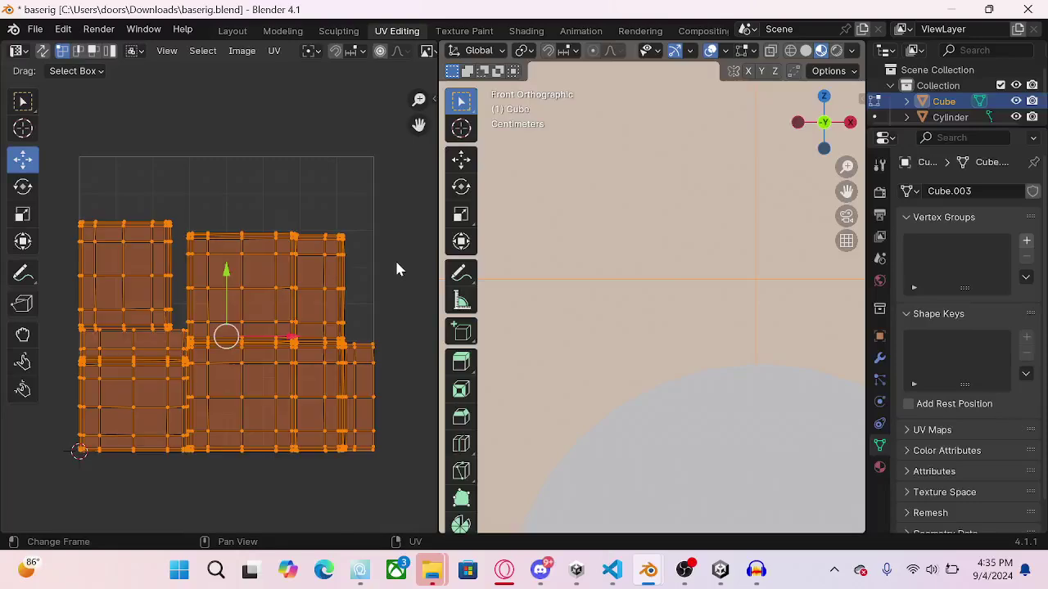
key("s")
left_click(227, 245)
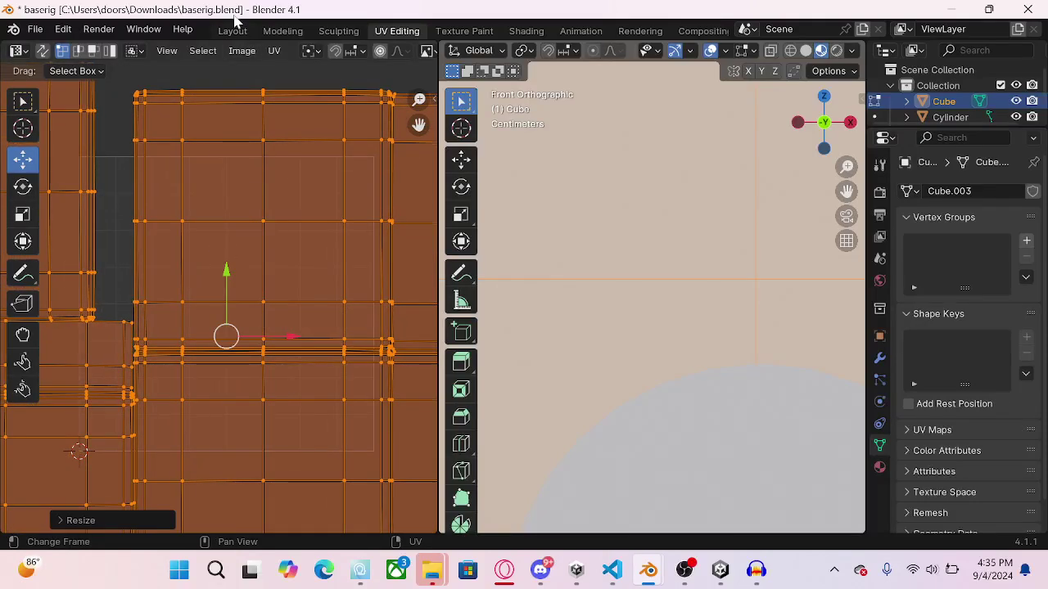
left_click(232, 30)
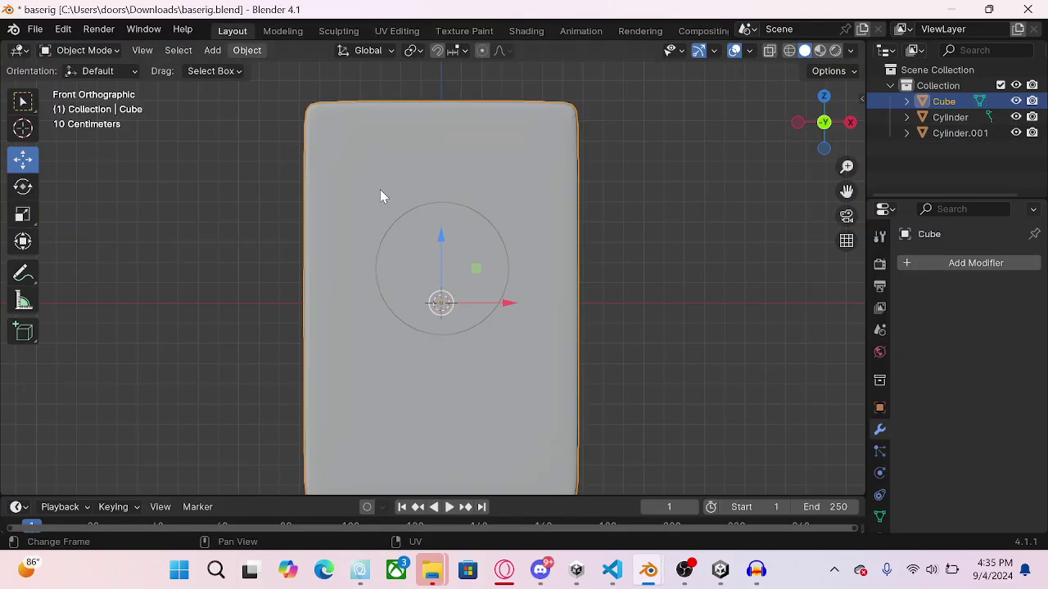
Step: Join the small inner Cylinder.001 into the Cube panel, undoing a mistaken join first
left_click(949, 117)
left_click(959, 133, "shift")
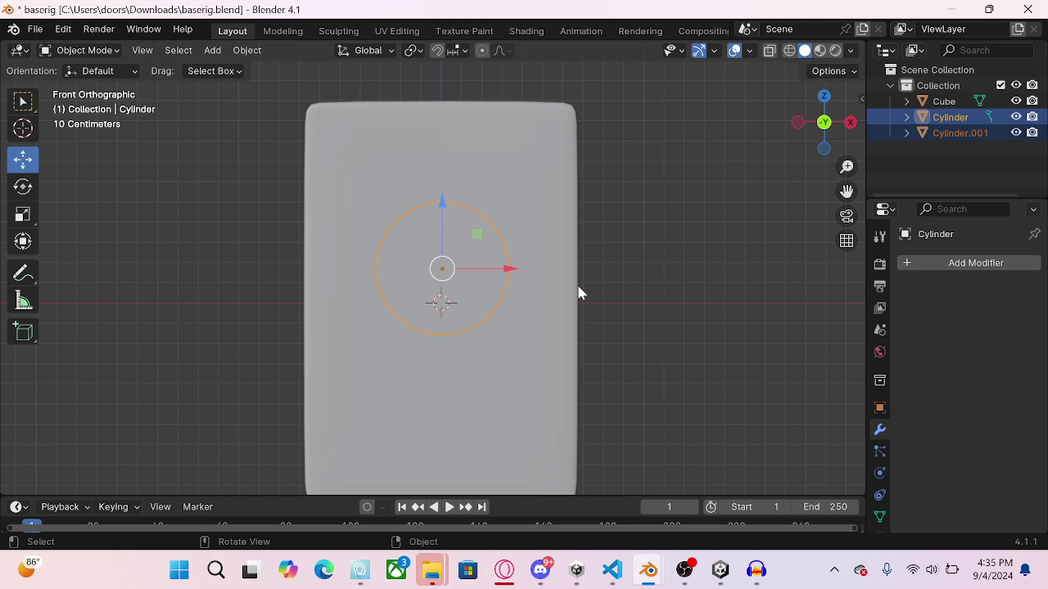
left_click(969, 117)
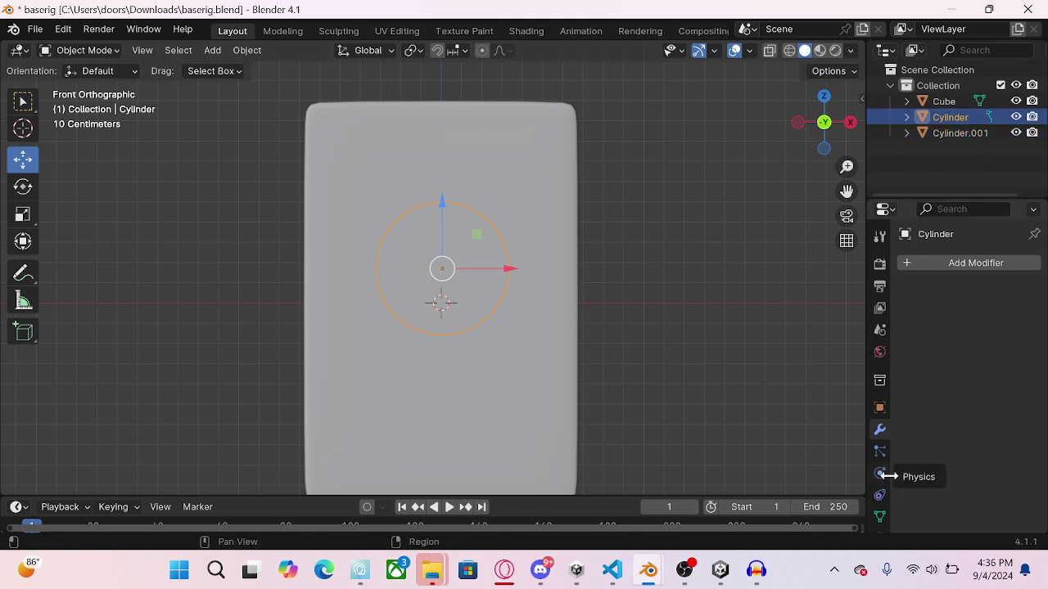
left_click(559, 400, "shift")
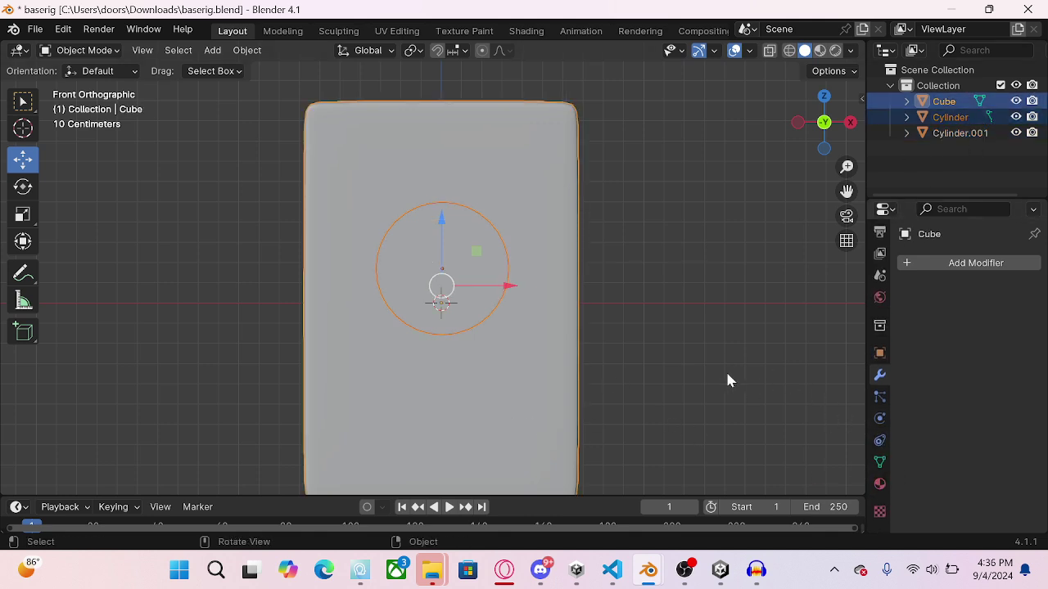
key("ctrl+j")
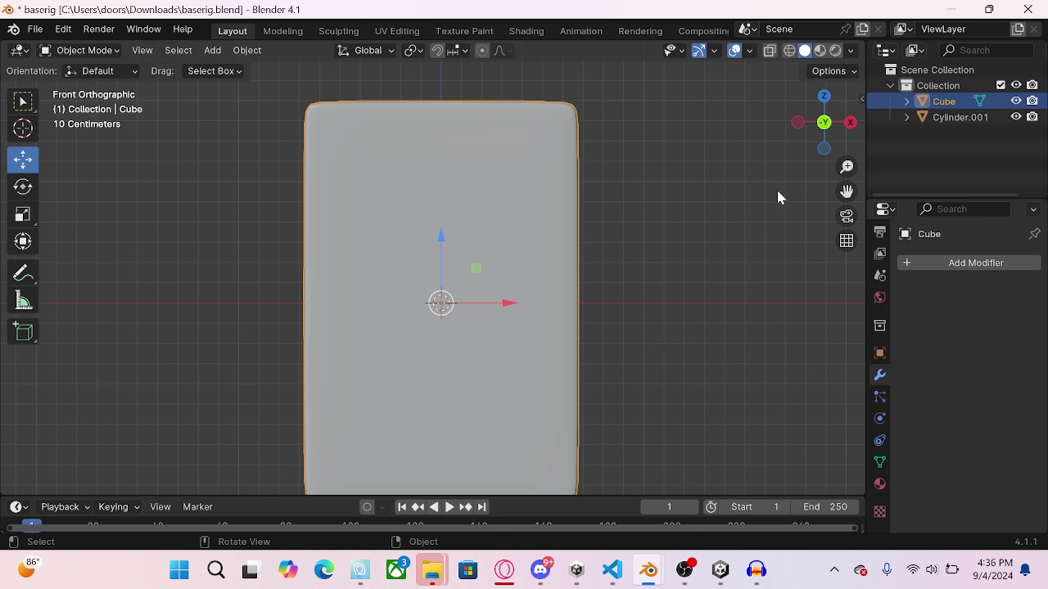
left_click_drag(815, 135, 578, 291)
key("ctrl+z")
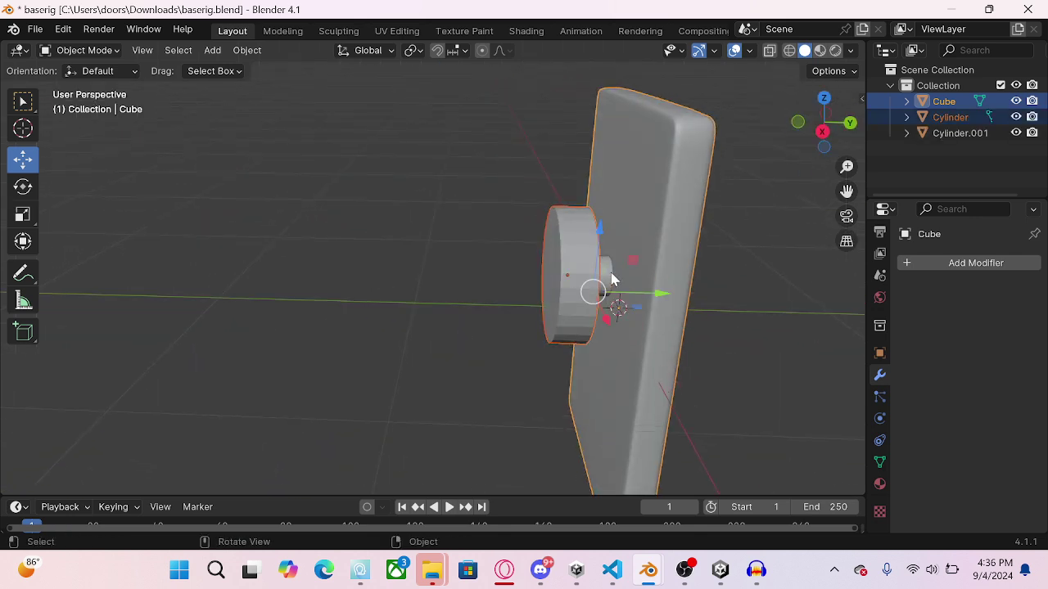
left_click(647, 269)
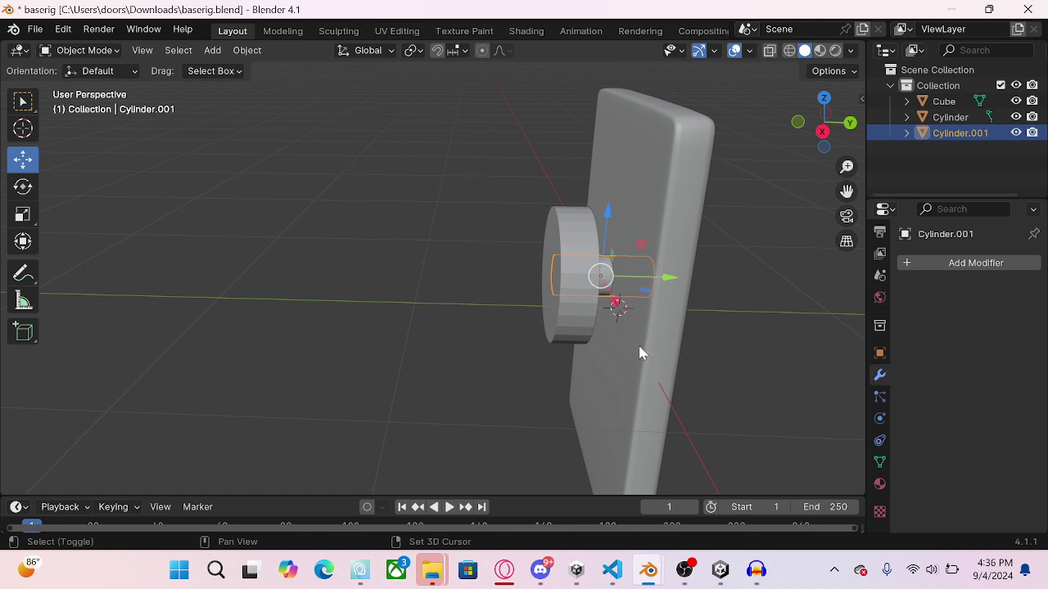
left_click(684, 328, "shift")
key("ctrl+j")
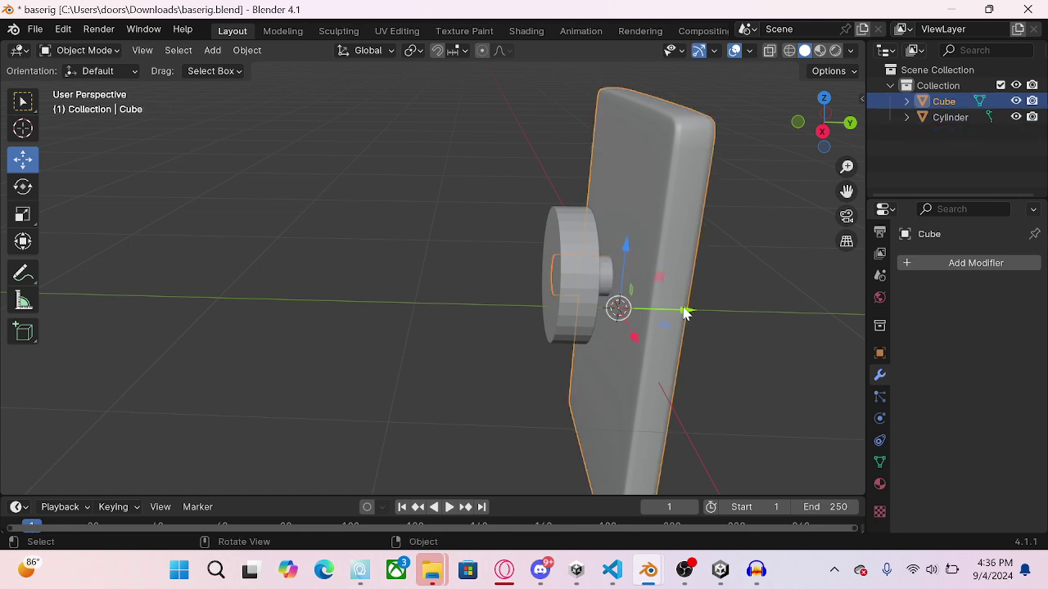
Step: Give the panel a new material and smooth-shade the round button cylinder
left_click(880, 485)
left_click(973, 330)
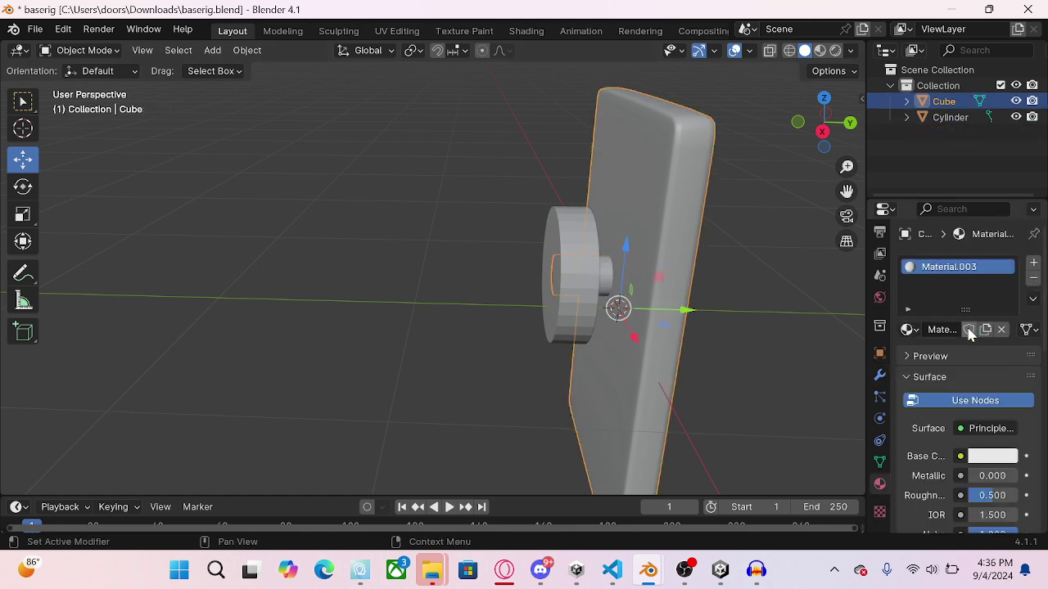
left_click(592, 260)
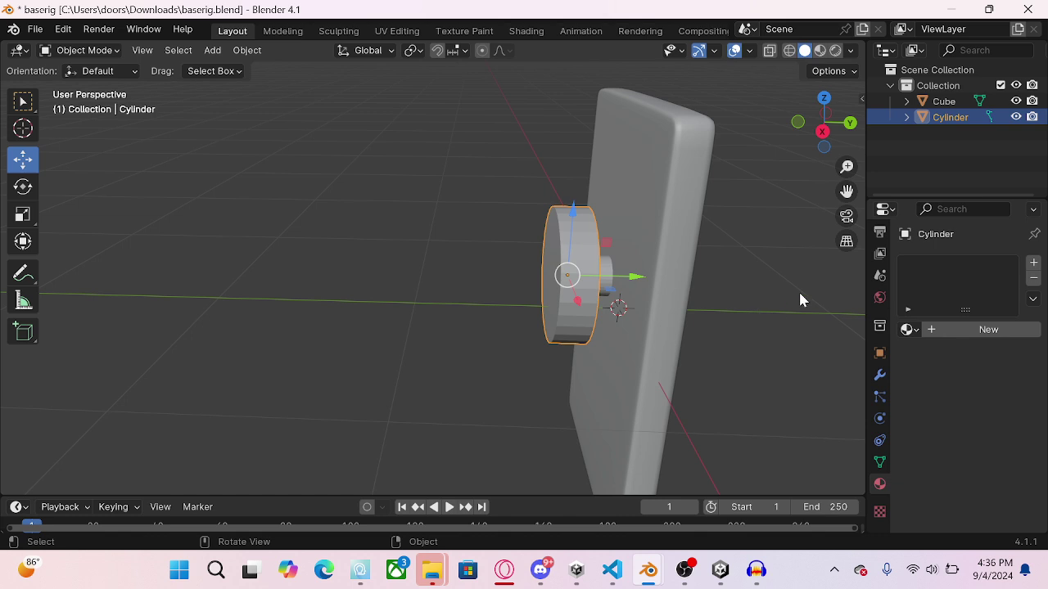
right_click(649, 231)
left_click(628, 230)
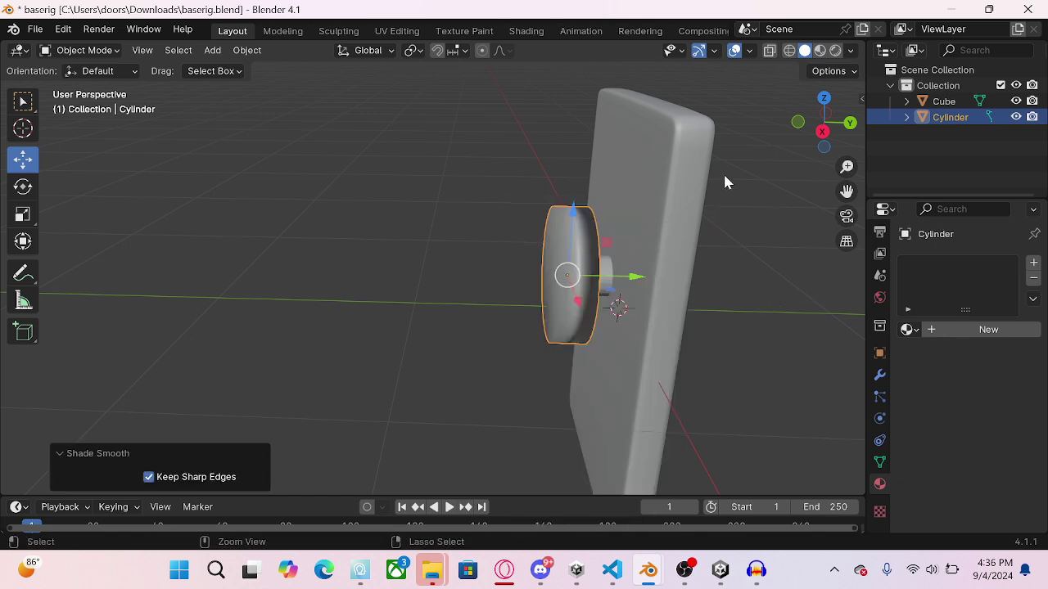
Step: Bevel the round button's edges at 0.164 m with four segments
left_click(80, 50)
left_click(76, 84)
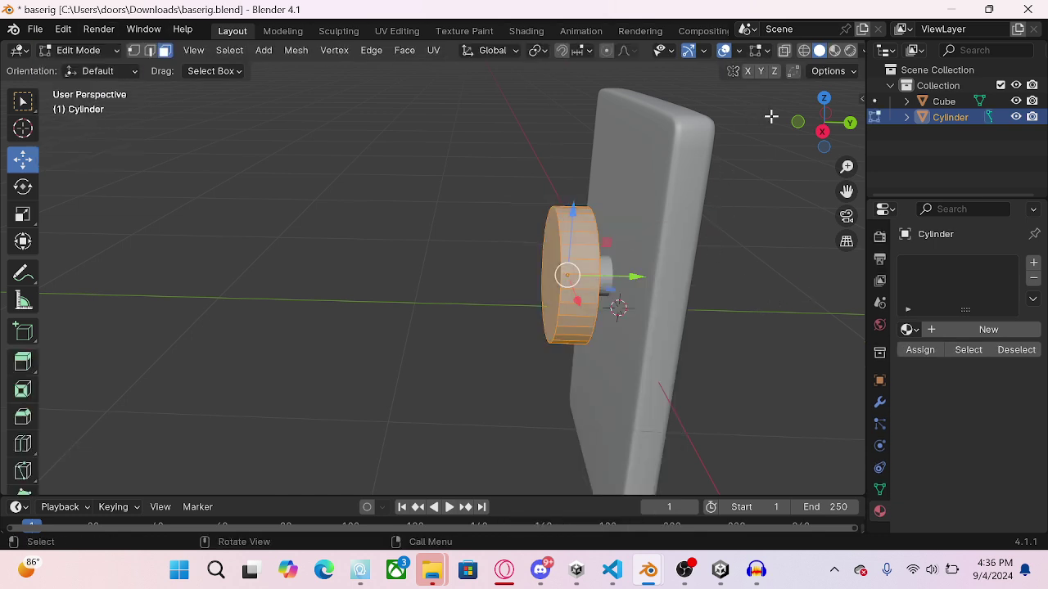
left_click(150, 51)
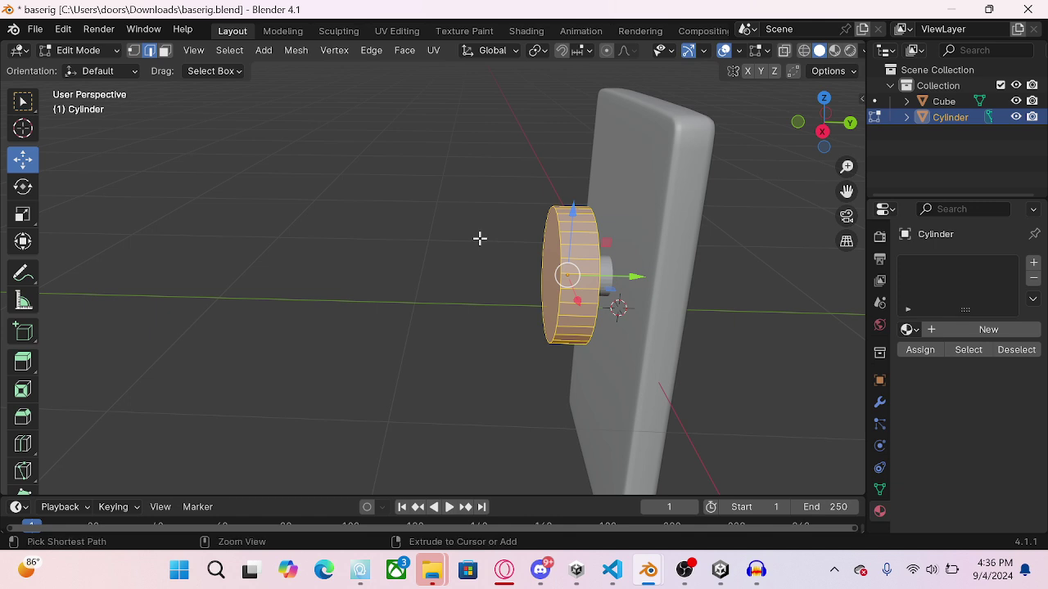
key("ctrl+b")
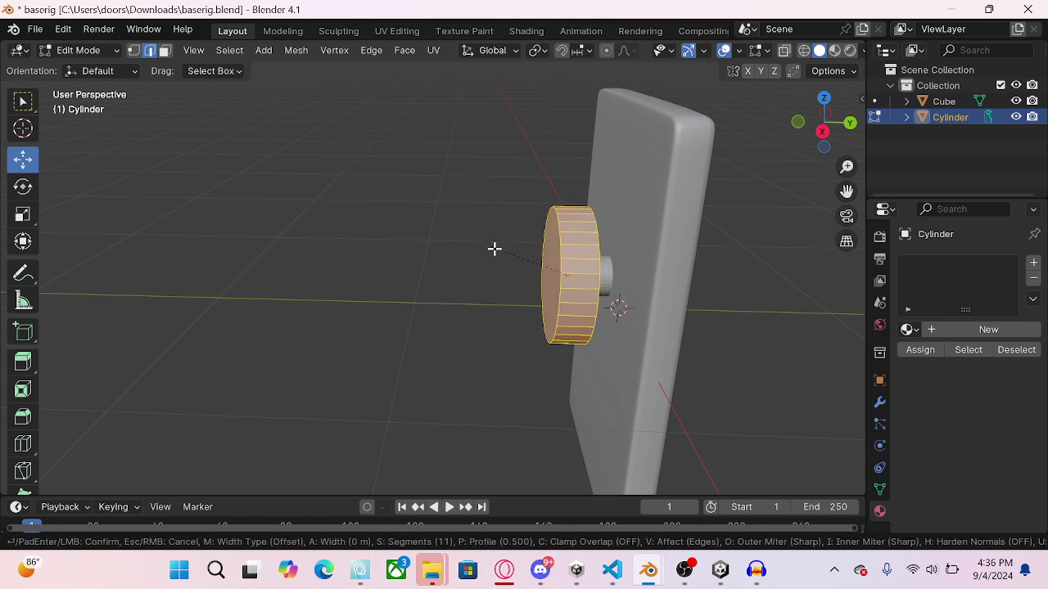
scroll(475, 232, "up", 2)
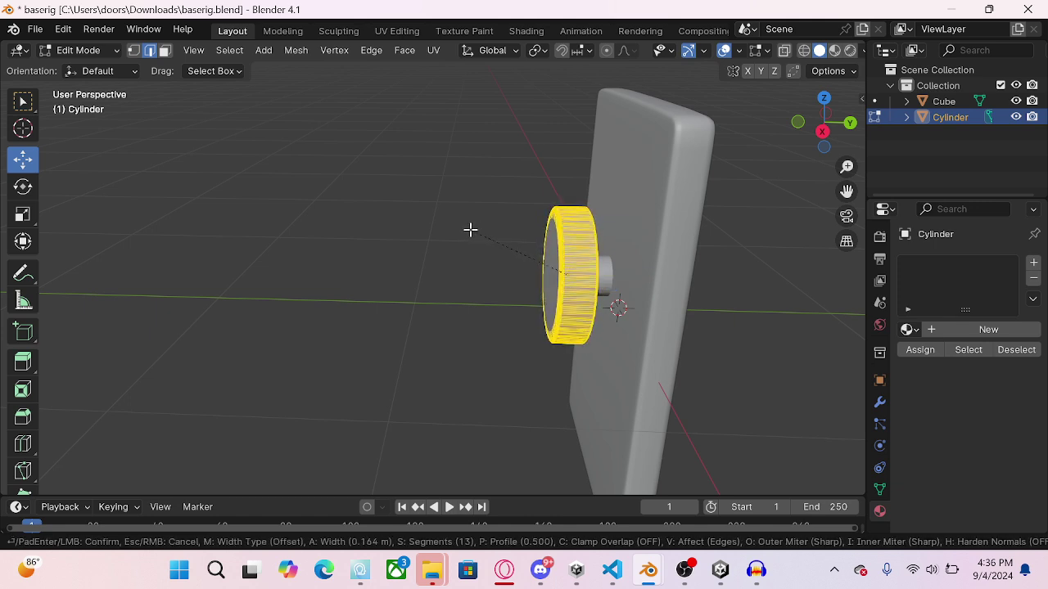
scroll(470, 230, "down", 11)
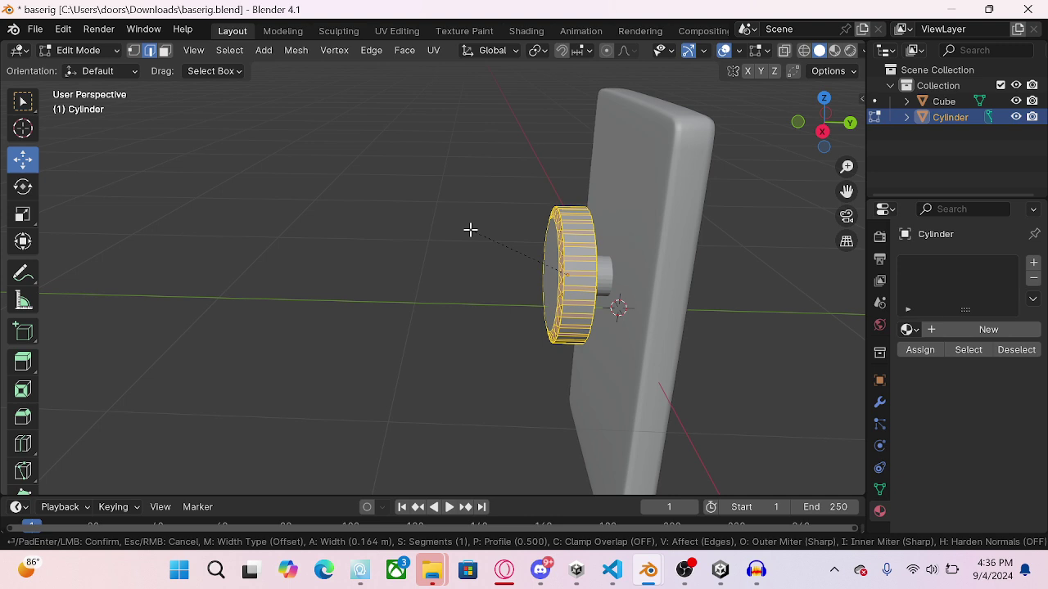
scroll(470, 230, "up", 3)
left_click(470, 230)
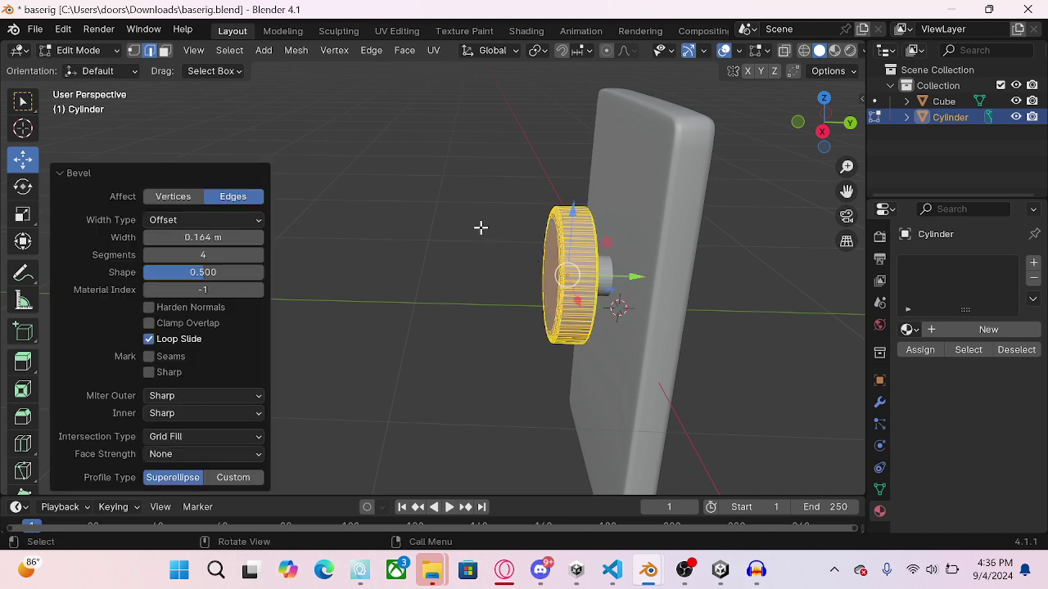
Step: Return the bevelled button to Object Mode and shade it smooth
left_click(103, 59)
left_click(82, 65)
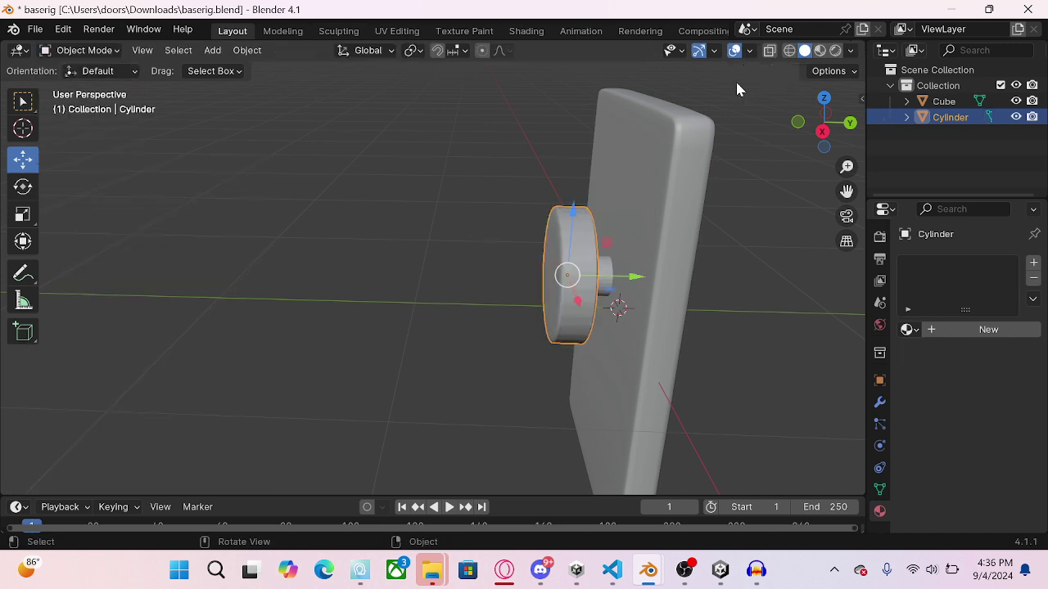
left_click_drag(824, 131, 867, 133)
right_click(491, 210)
left_click(478, 207)
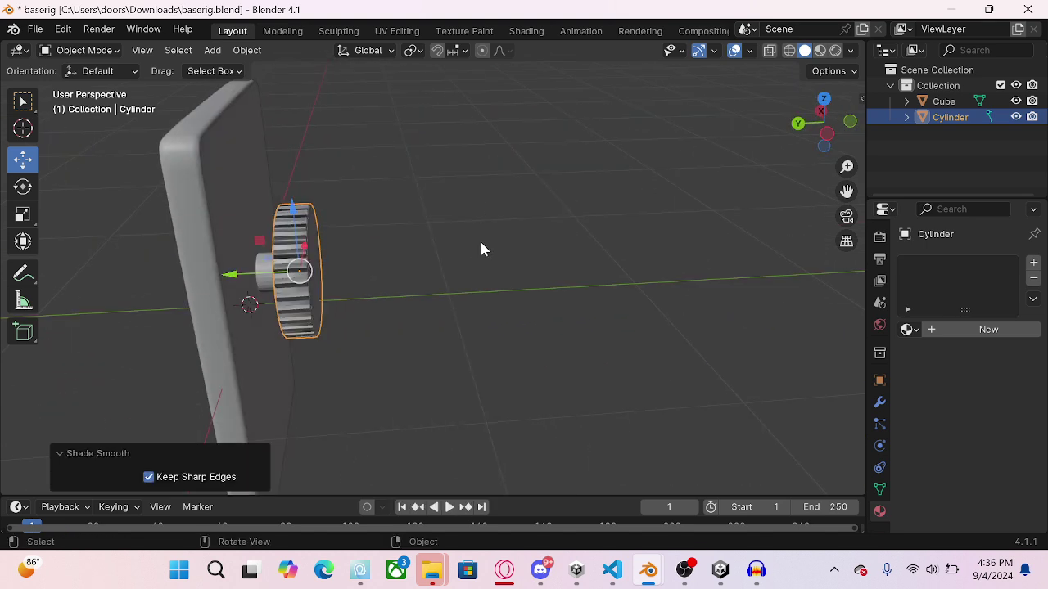
left_click_drag(821, 122, 629, 203)
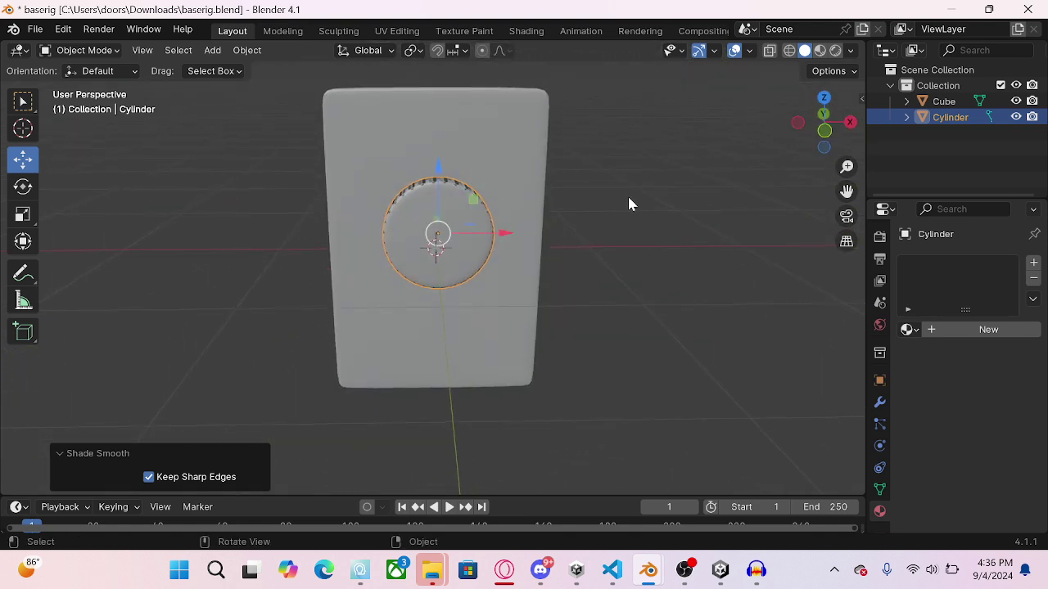
Step: Give the round button its own new material, leaving it separate from the panel
left_click(824, 129)
left_click(580, 280)
scroll(580, 283, "down", 2)
key("a")
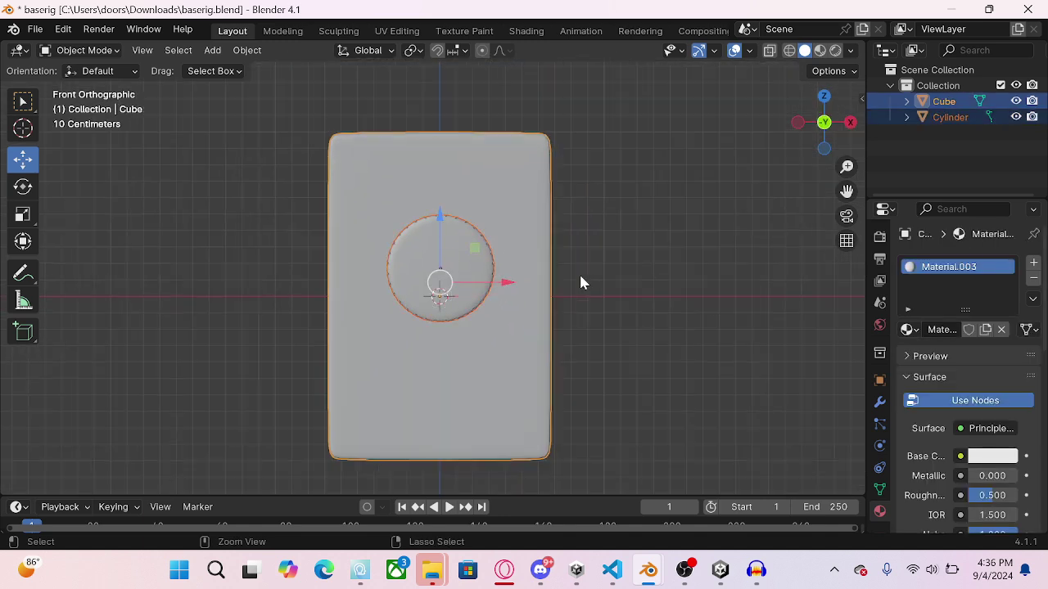
left_click(486, 283)
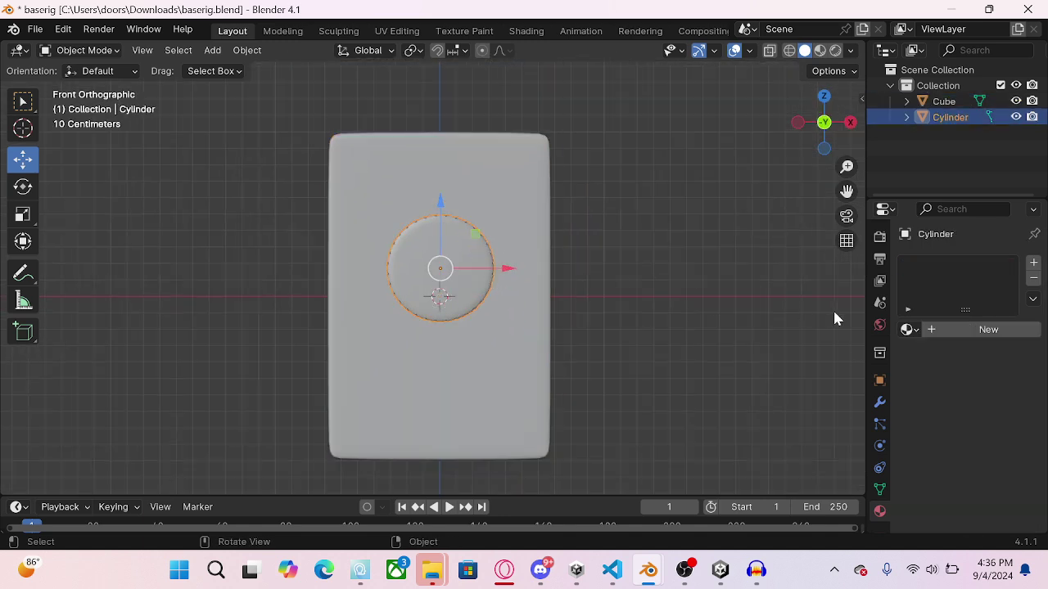
left_click(941, 331)
key("a")
key("ctrl+j")
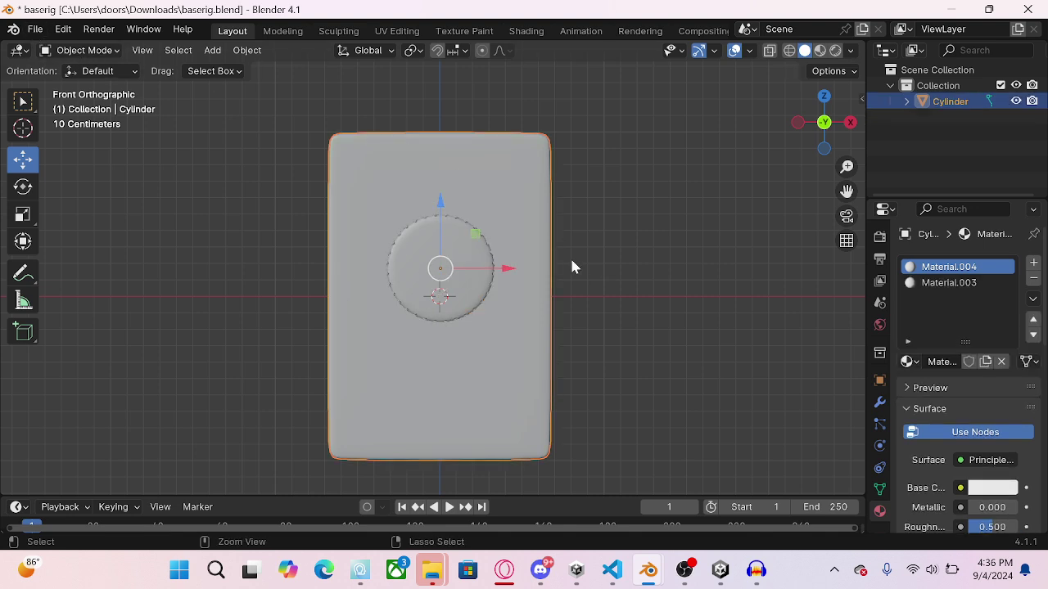
left_click(468, 280)
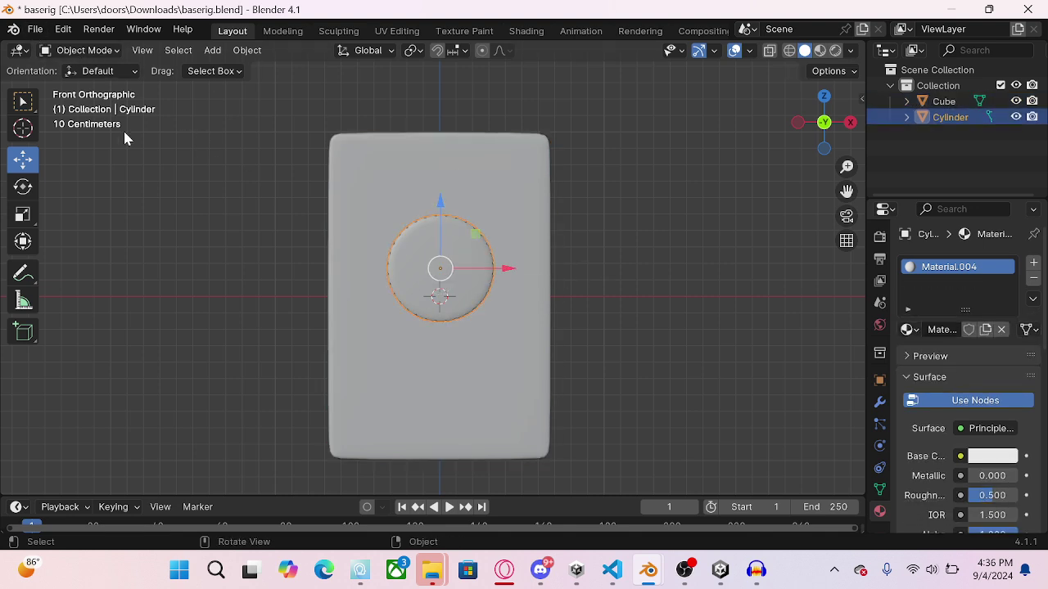
Step: Export the model as elevator pad.fbx to Desktop\Primal Fear 3\Assets\Elevator
left_click(39, 31)
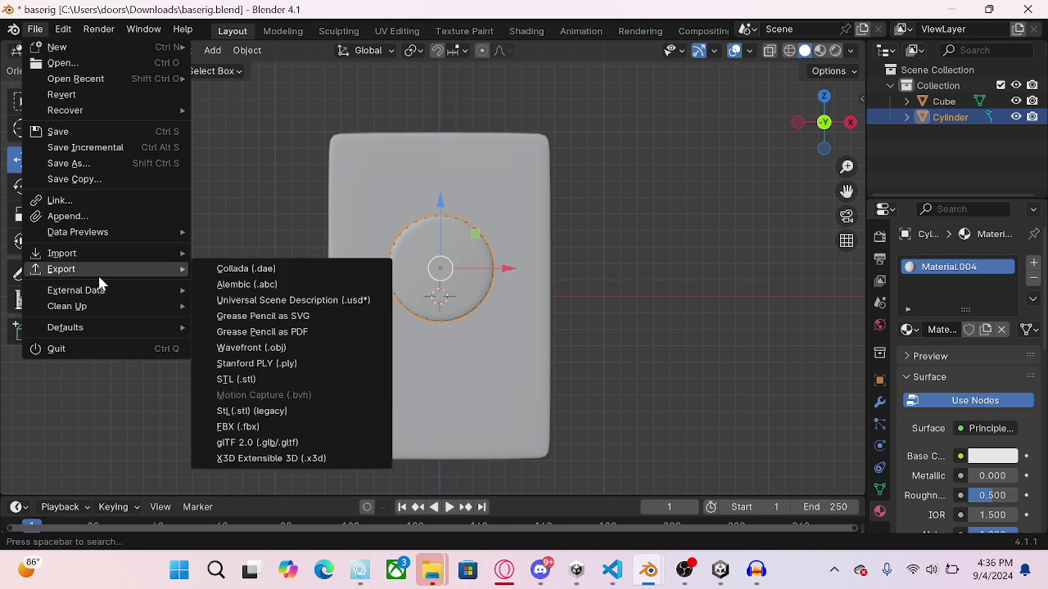
key("Escape")
left_click(39, 32)
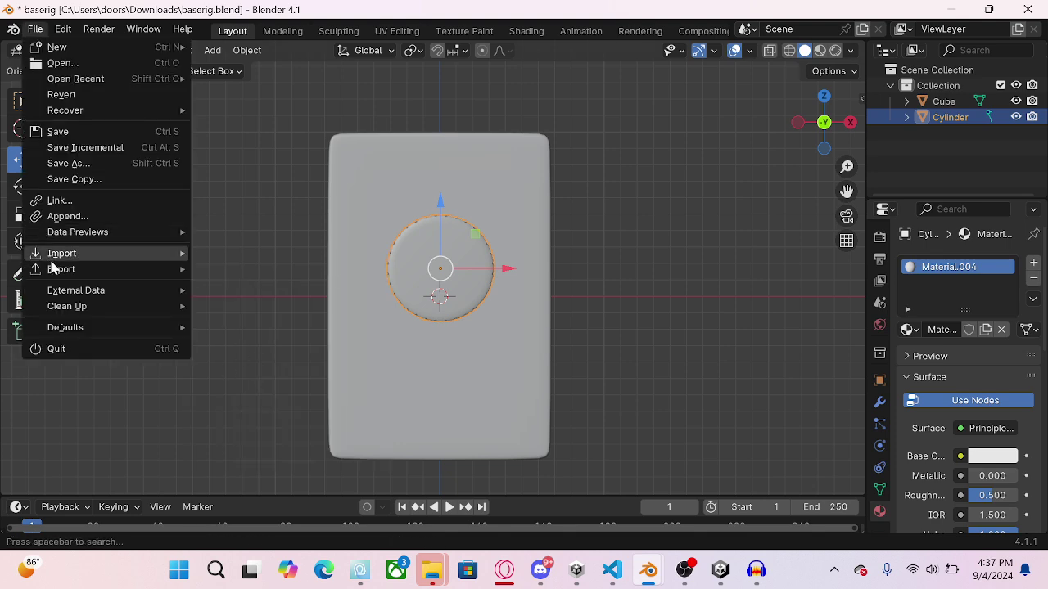
mouse_move(90, 270)
left_click(234, 429)
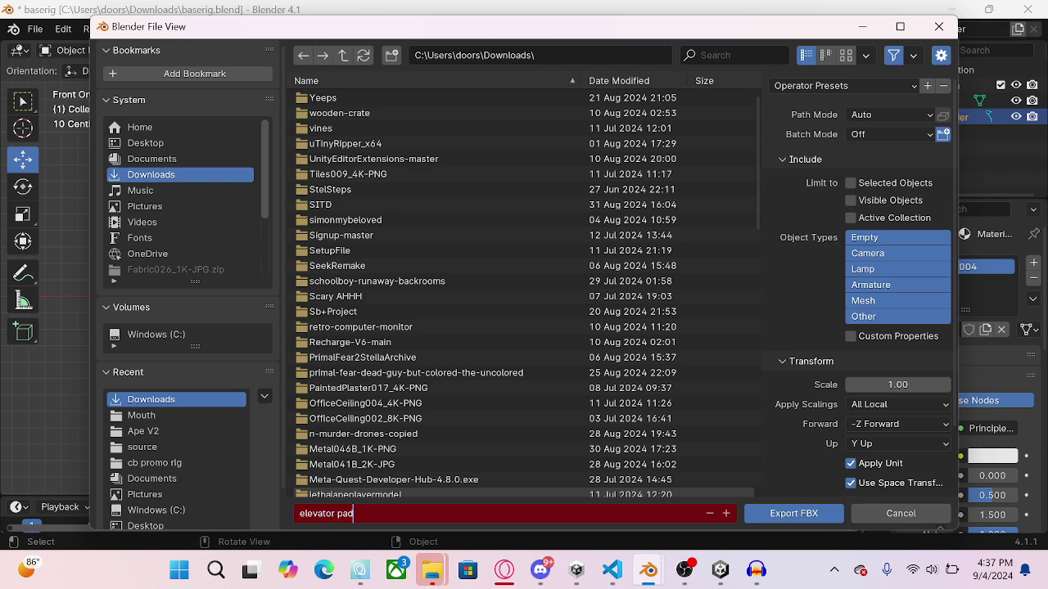
left_click(141, 144)
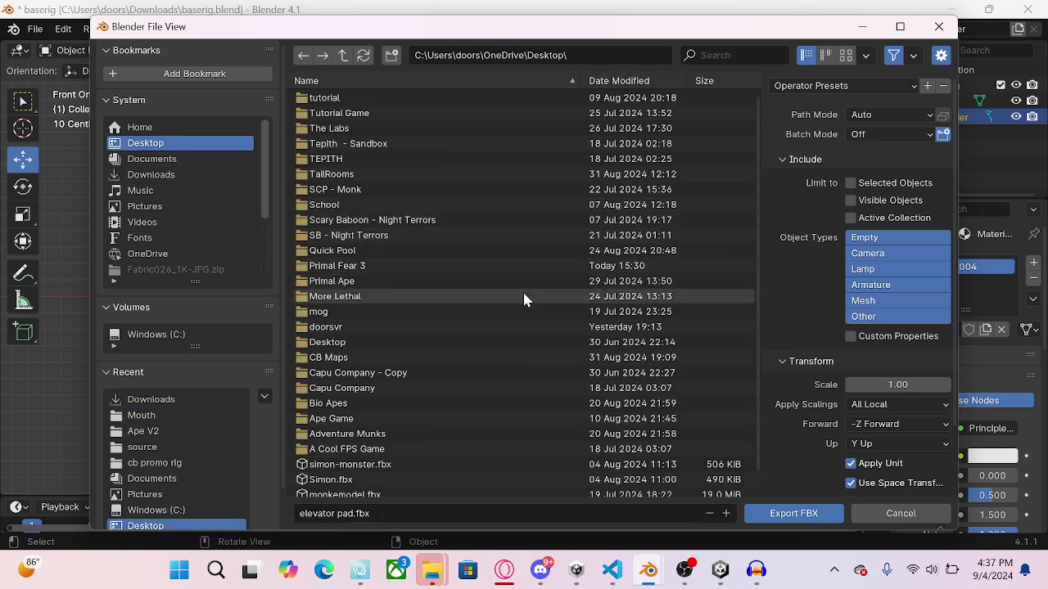
left_click(357, 266)
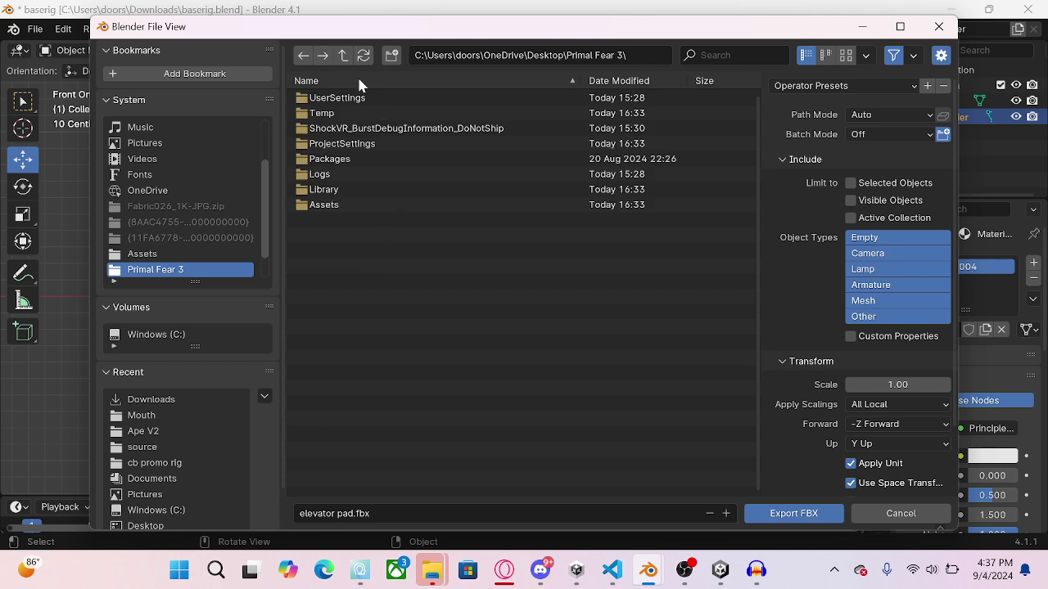
left_click(326, 205)
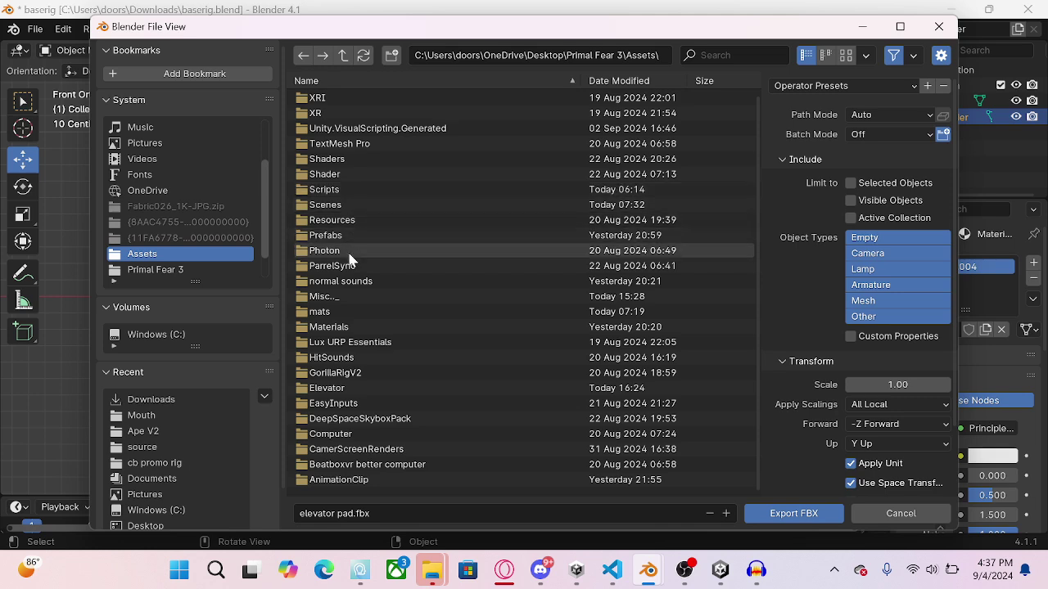
left_click(340, 390)
double_click(340, 389)
Step: Confirm the elevator pad FBX export and return to the Unity project
left_click(766, 512)
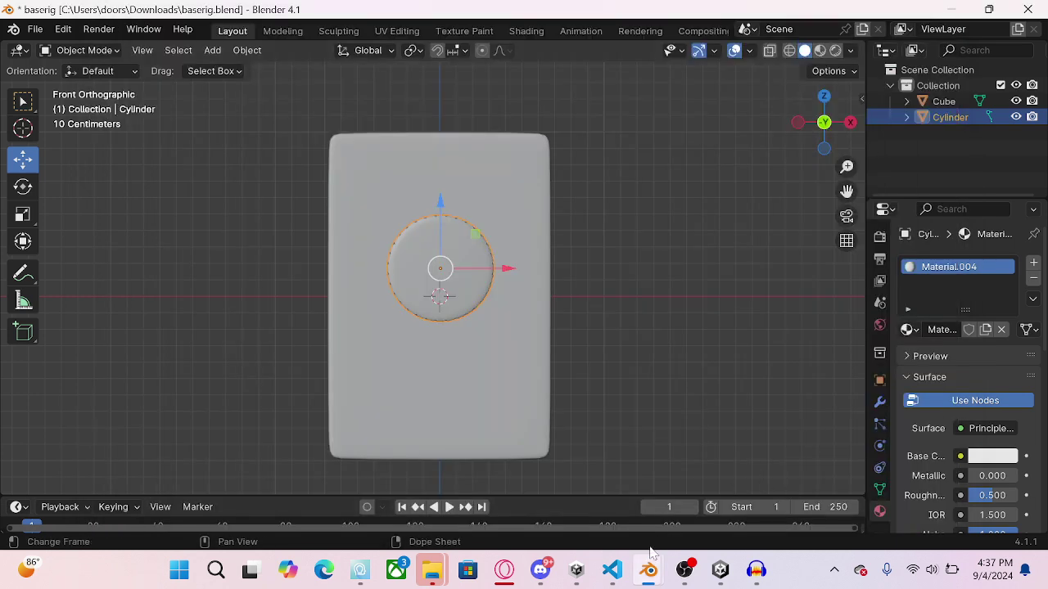
mouse_move(724, 571)
left_click(630, 477)
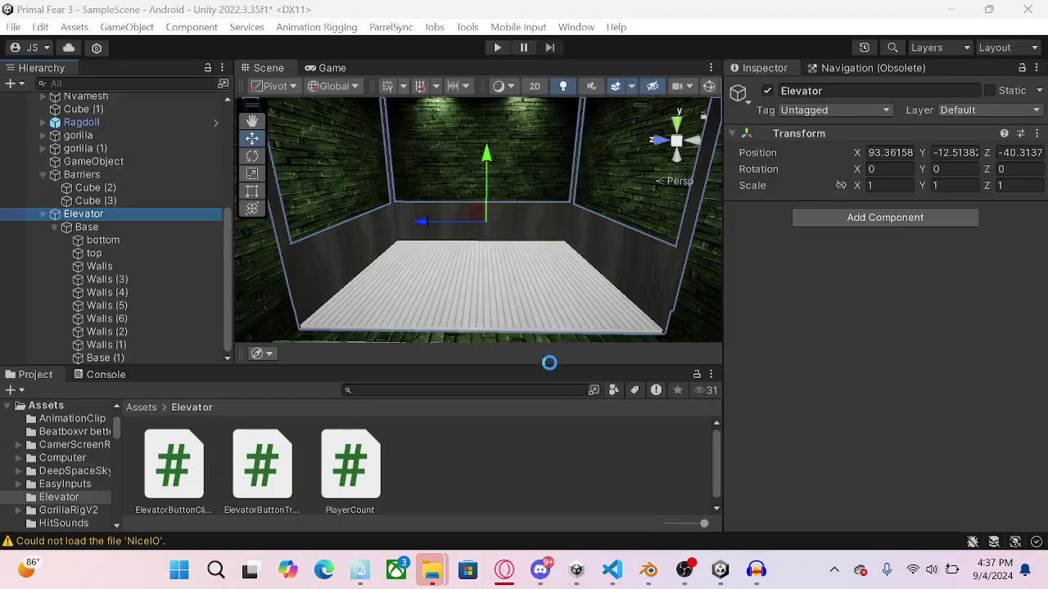
Step: Drag the elevator pad model into the elevator room and frame it in view
key("z")
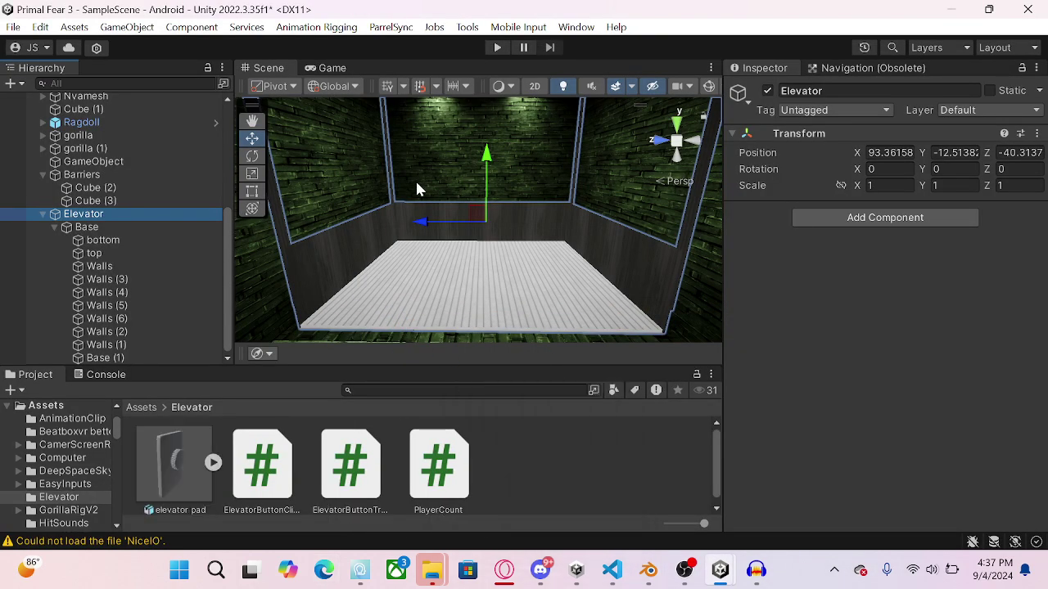
right_click_drag(415, 178, 507, 168)
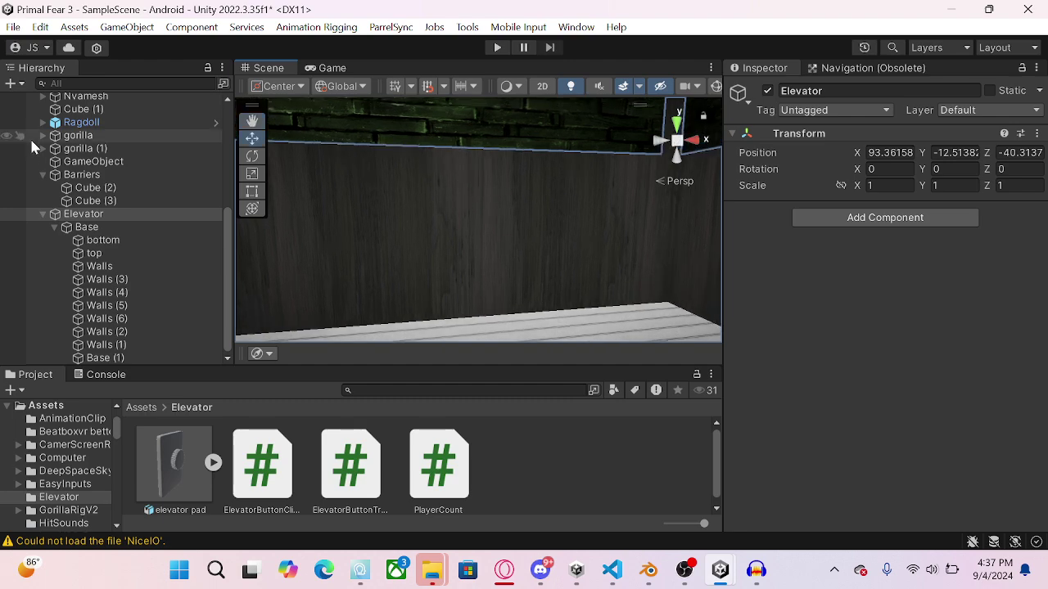
left_click_drag(174, 462, 382, 296)
right_click_drag(382, 294, 903, 297)
key("f")
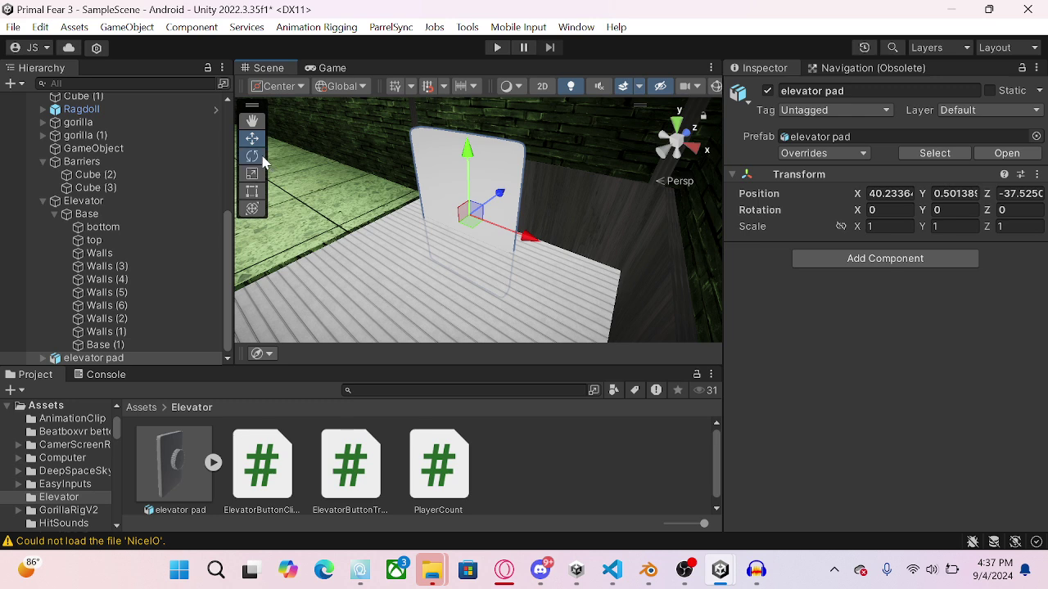
Step: Turn the elevator pad 180° around Y and shrink it to about 0.27 scale
left_click(252, 156)
left_click_drag(495, 260, 43, 256)
left_click(252, 175)
left_click_drag(469, 217, 414, 242)
key("w")
Step: Reselect the pad and nudge it along X to sit on the elevator wall
left_click(324, 209)
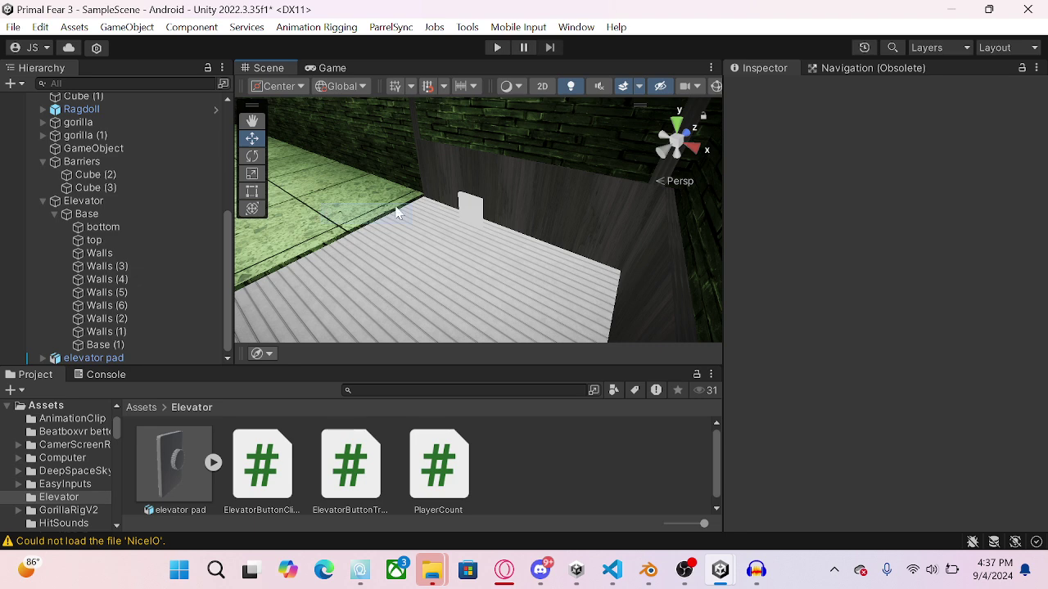
left_click(475, 211)
key("f")
left_click_drag(445, 194, 464, 109, "alt")
scroll(515, 210, "down", 6)
left_click_drag(532, 218, 572, 344)
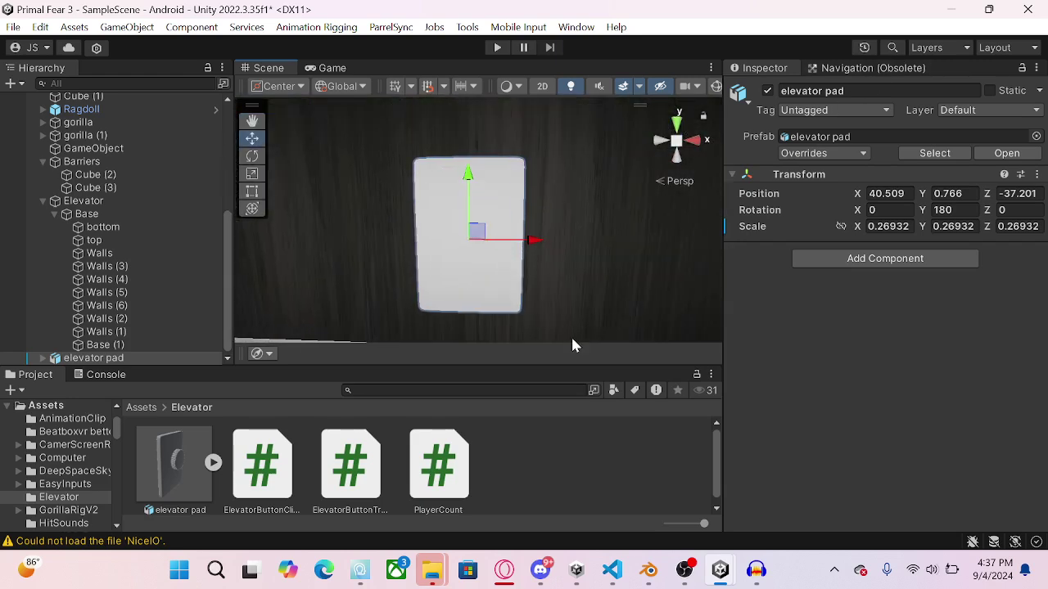
Step: Search the Project panel for 'metal' and apply Metal - Copy to the pad's backing
left_click(488, 389)
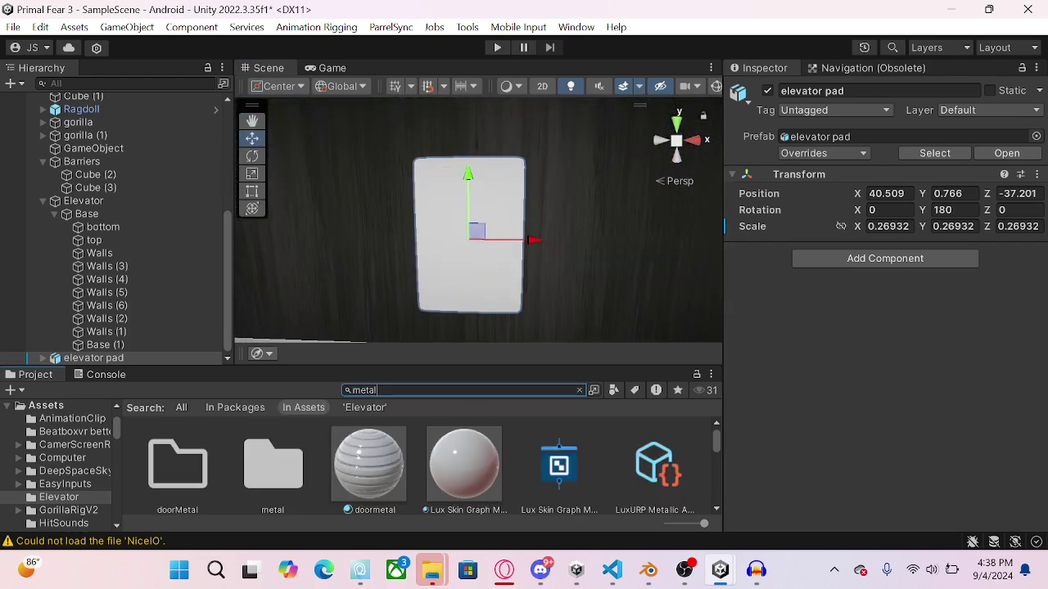
scroll(352, 474, "down", 3)
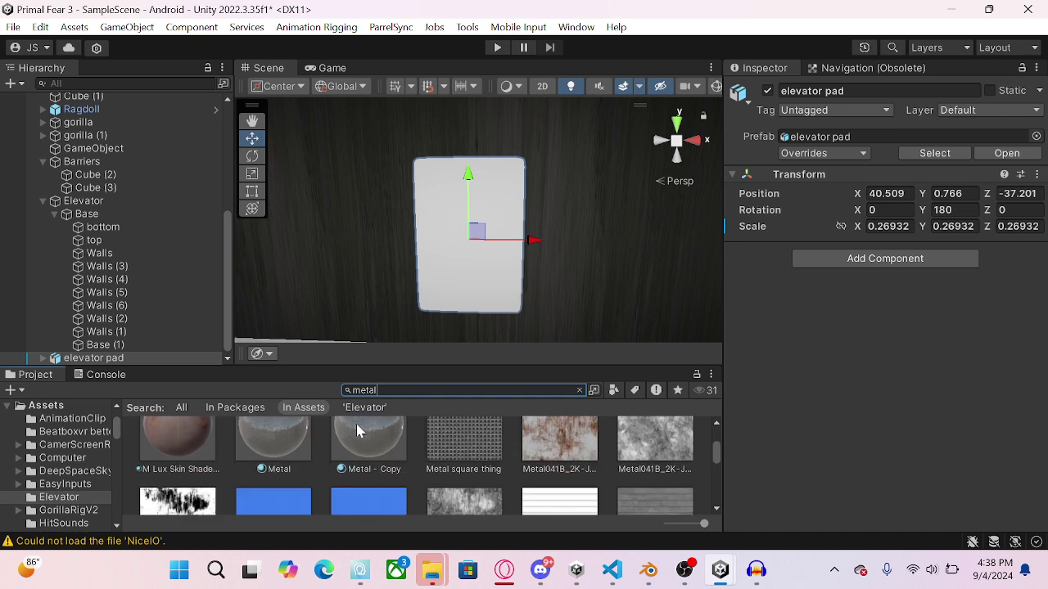
left_click_drag(368, 466, 501, 309)
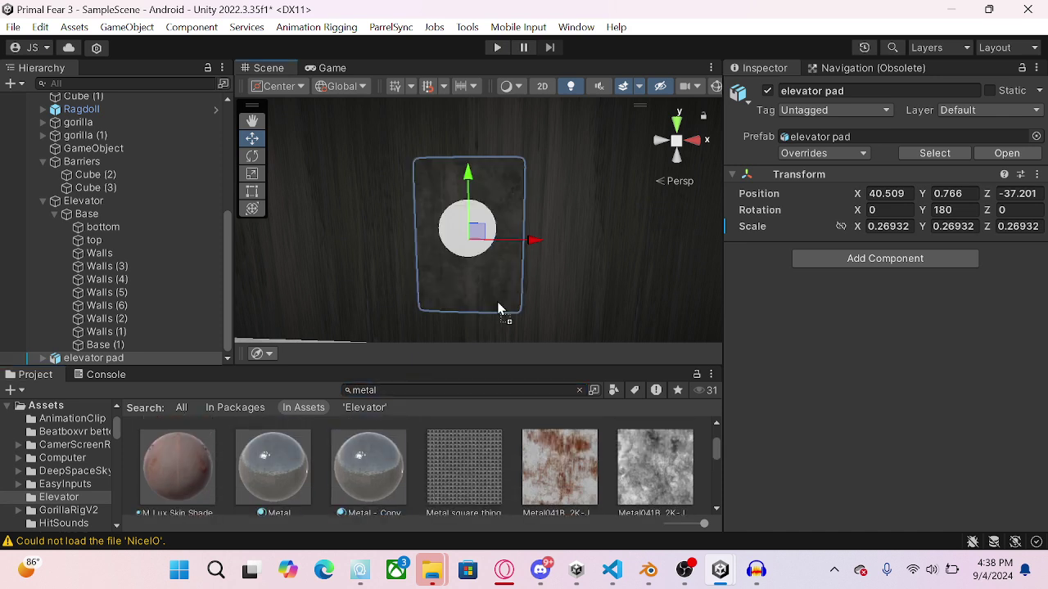
Step: Search 'red' and apply M Red to the round button so it turns red
left_click(463, 391)
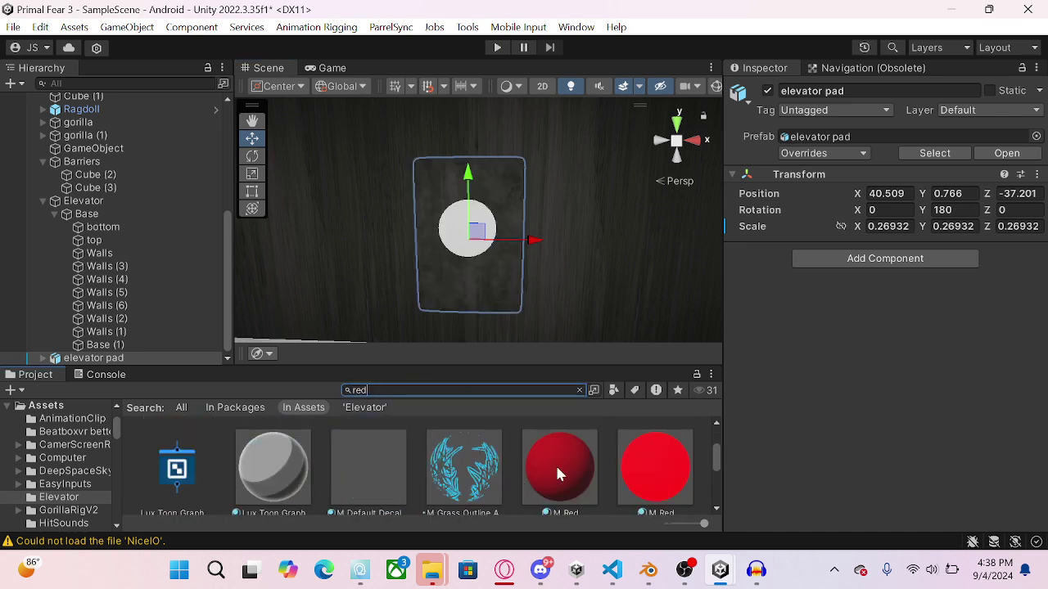
left_click_drag(559, 473, 460, 238)
right_click_drag(461, 238, 704, 336)
Step: Fully unpack the elevator pad prefab and make it a child of Elevator
right_click_drag(807, 354, 507, 270)
left_click(479, 255)
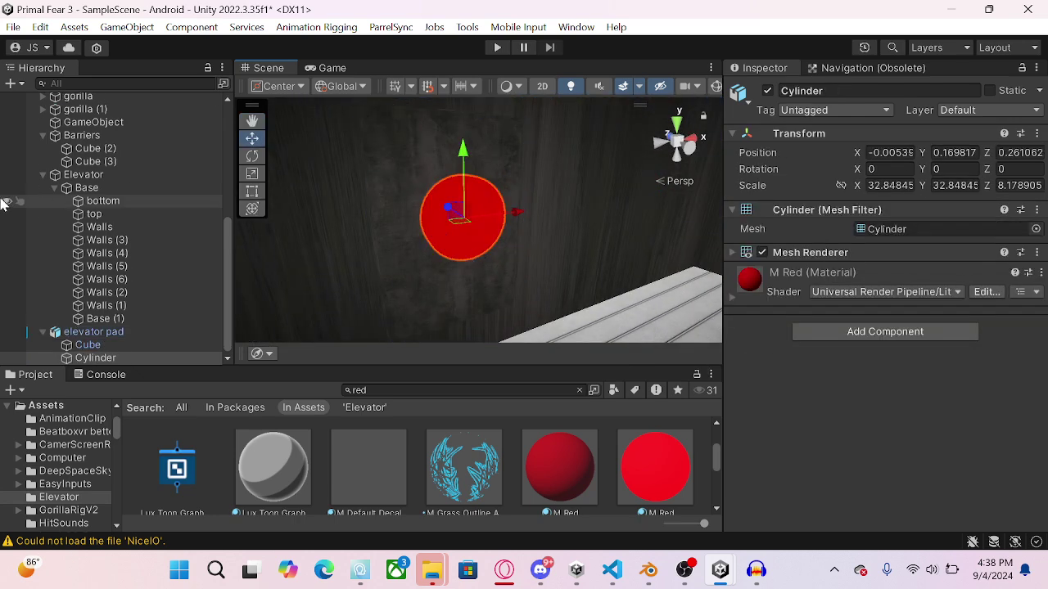
right_click(97, 332)
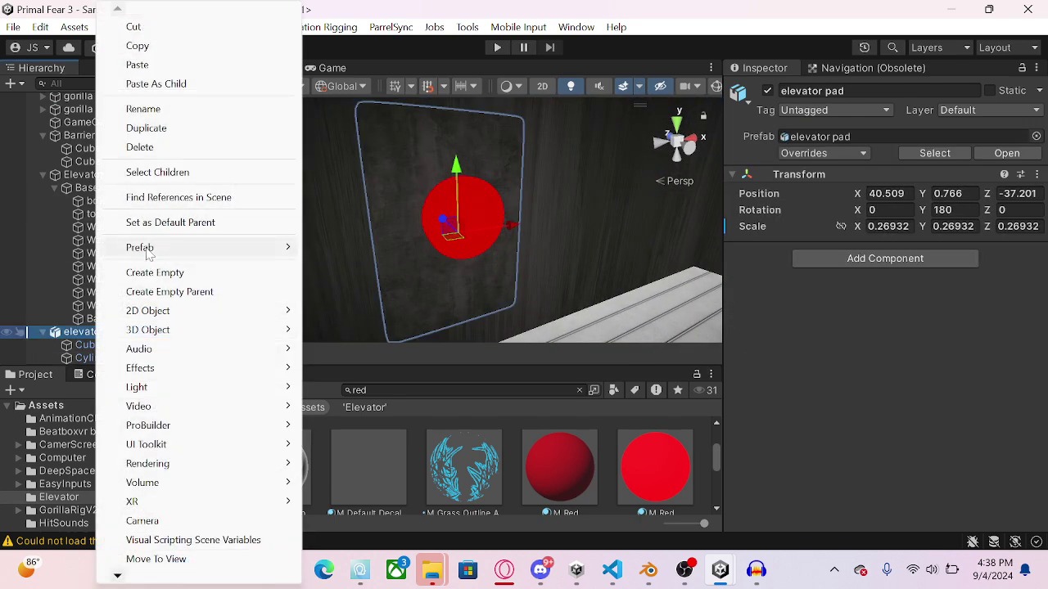
mouse_move(204, 247)
left_click(360, 379)
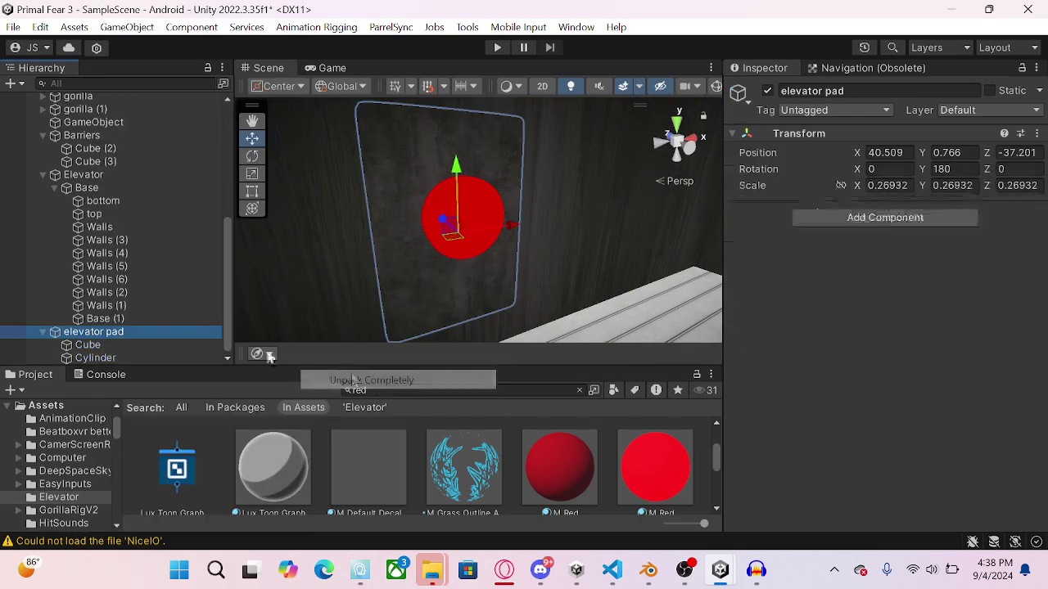
left_click_drag(109, 226, 86, 175)
Step: Add the Elevator Button Trigger Client script to the pad's Cylinder button
left_click(102, 344)
key("Down")
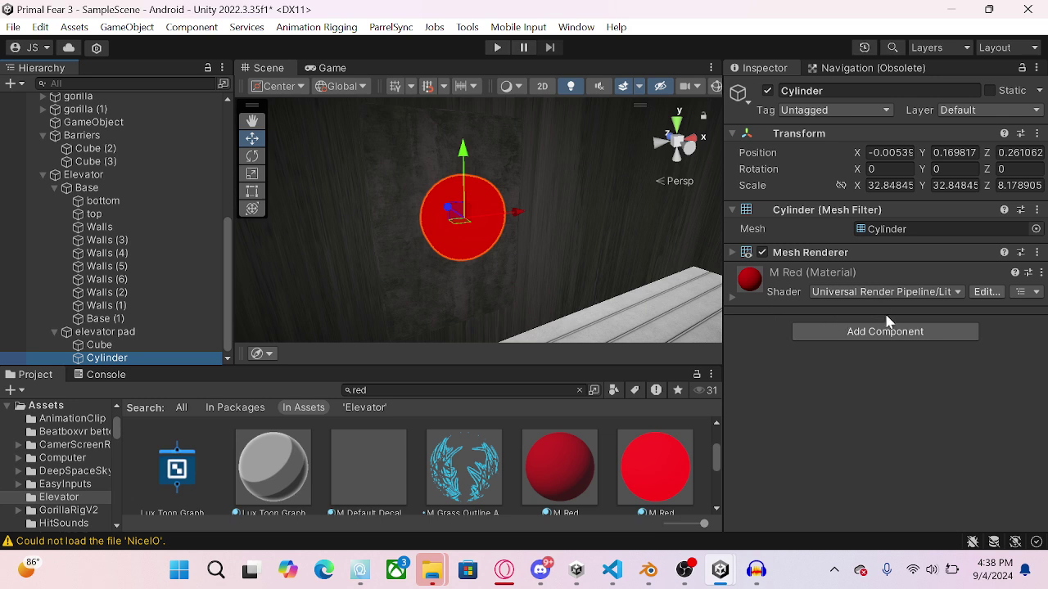
left_click(888, 330)
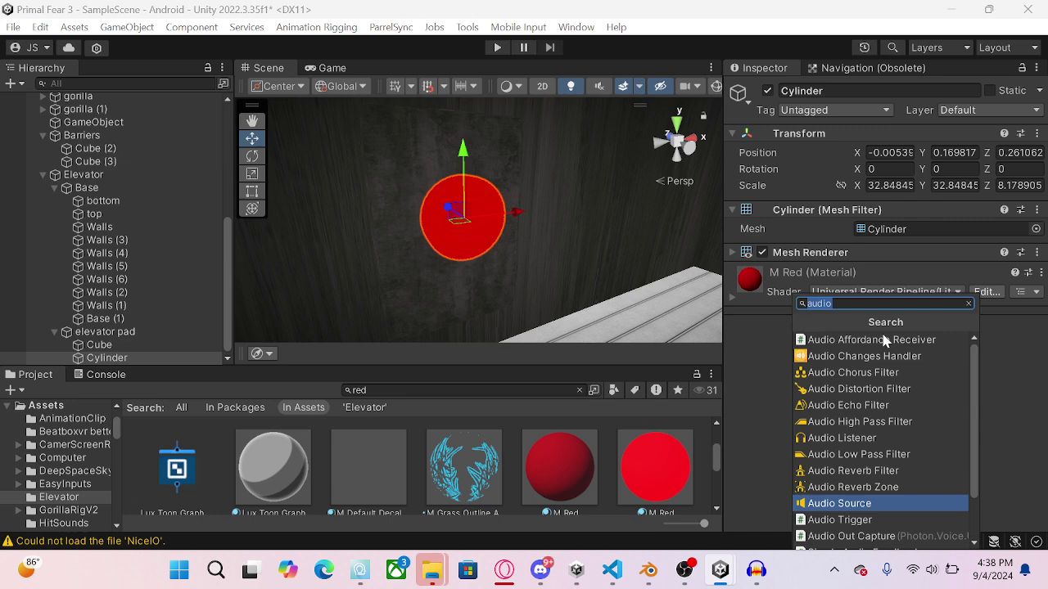
type("bt")
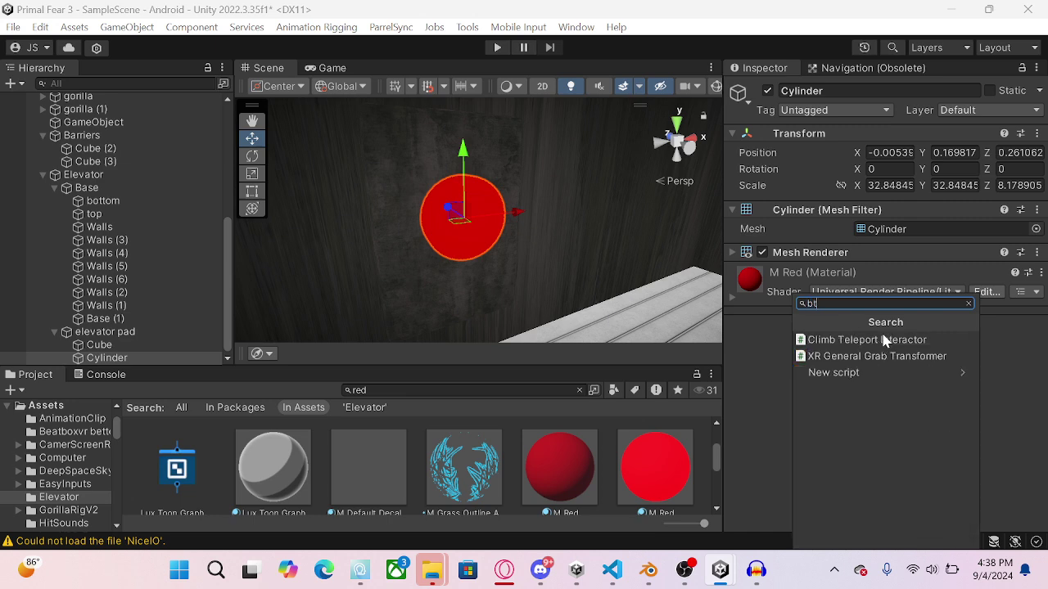
key("BackSpace")
type("utoon")
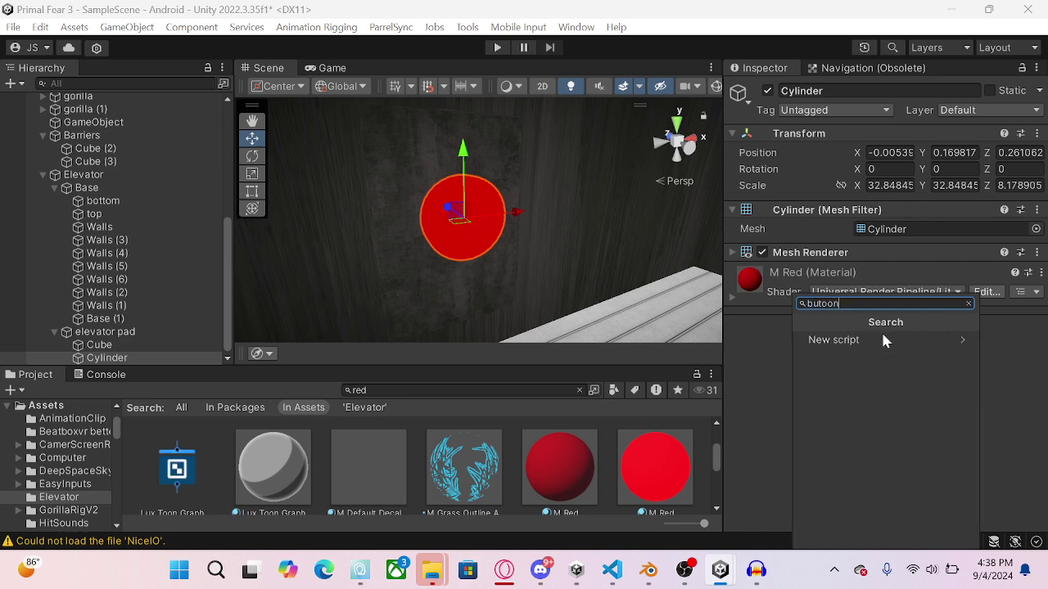
key("BackSpace")
key("BackSpace")
key("BackSpace")
type("t")
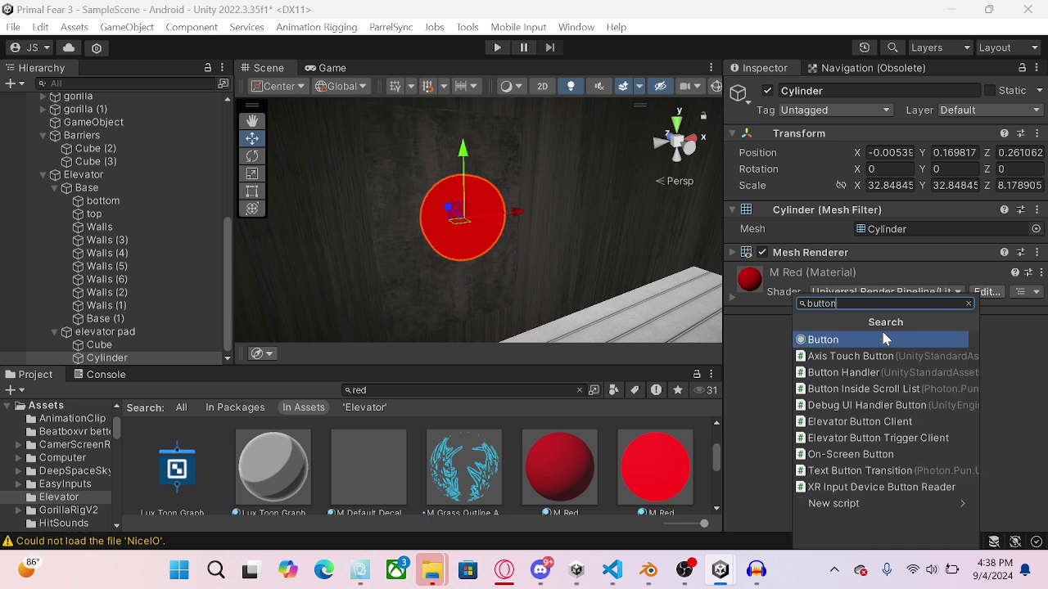
left_click(903, 440)
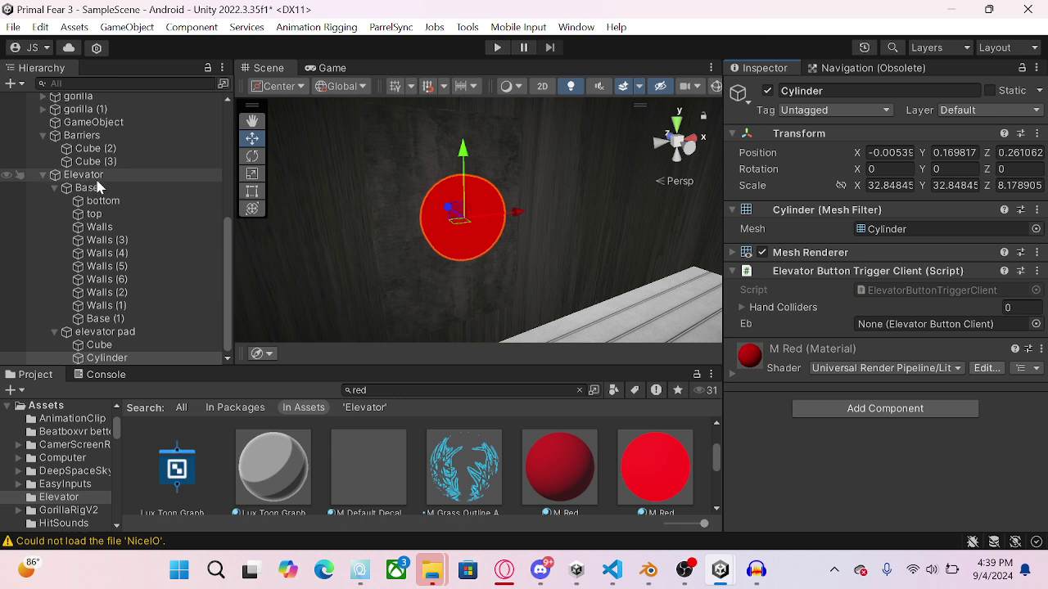
Step: Link Base as the button script's Eb reference, then reselect the Cylinder
left_click_drag(98, 190, 900, 324)
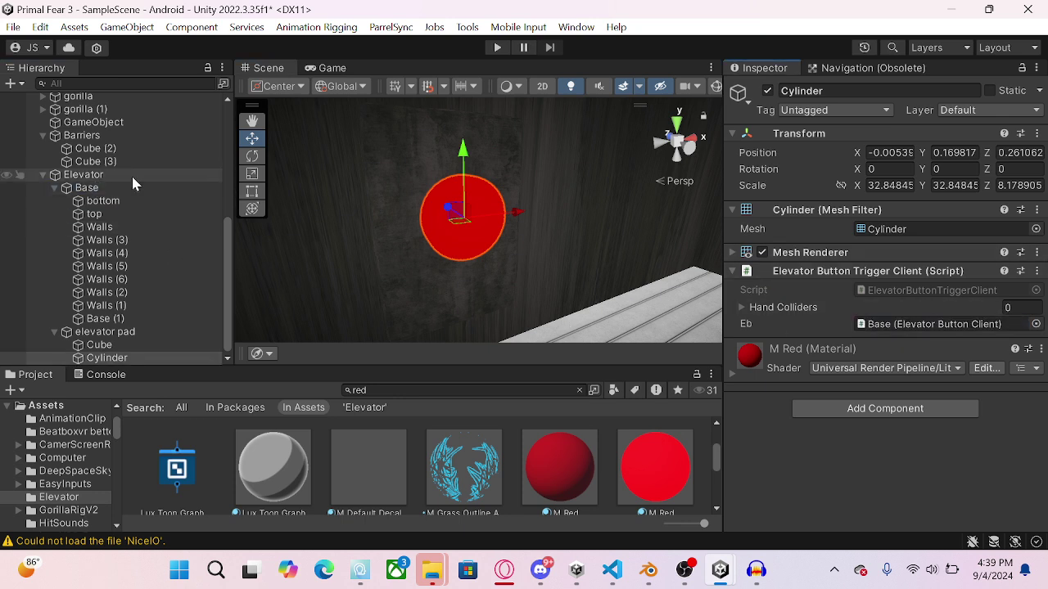
left_click(83, 175)
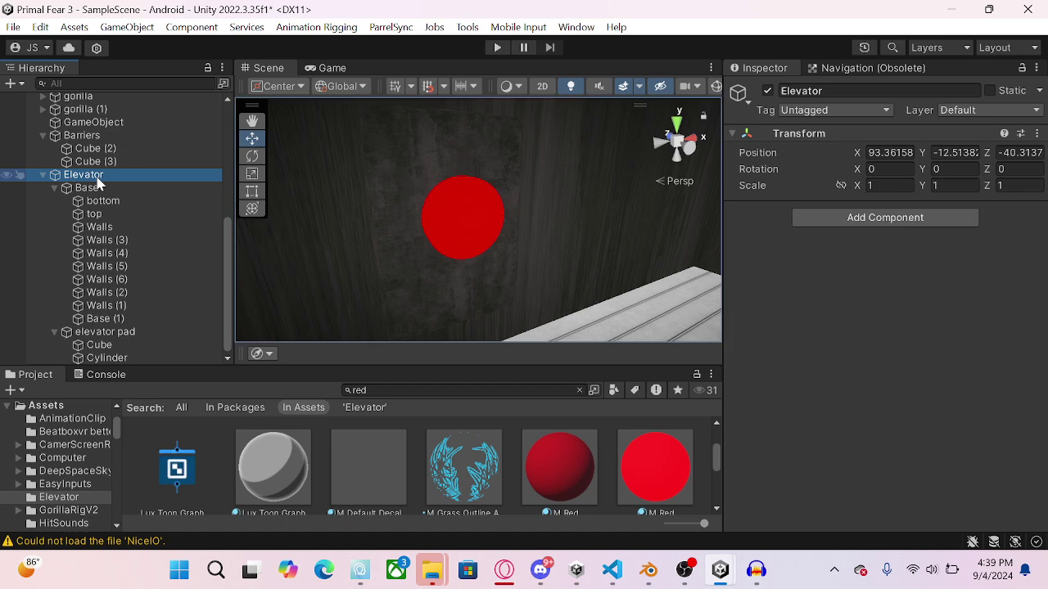
left_click(94, 187)
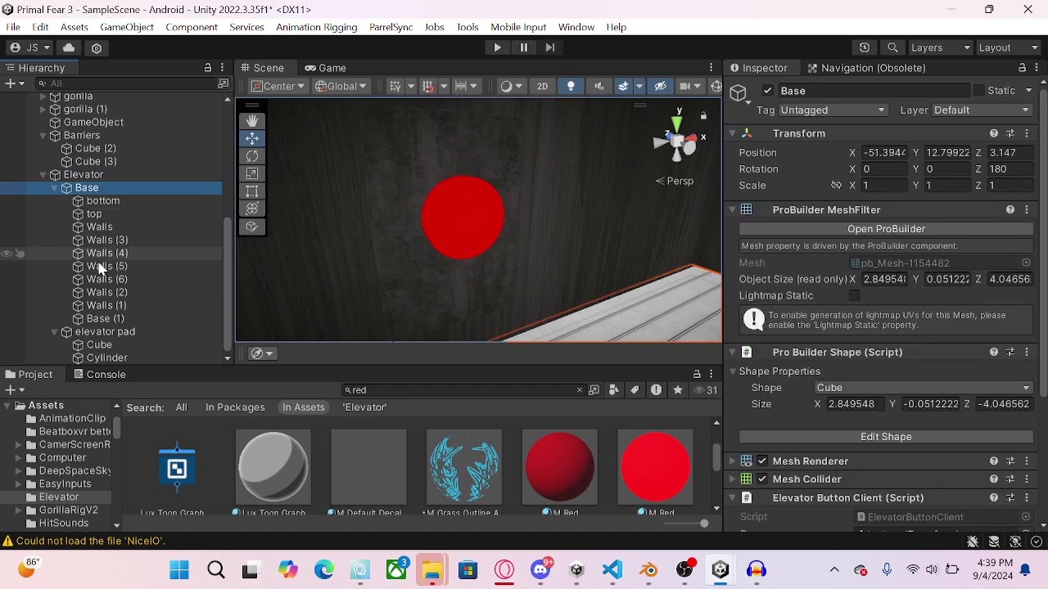
scroll(935, 382, "down", 5)
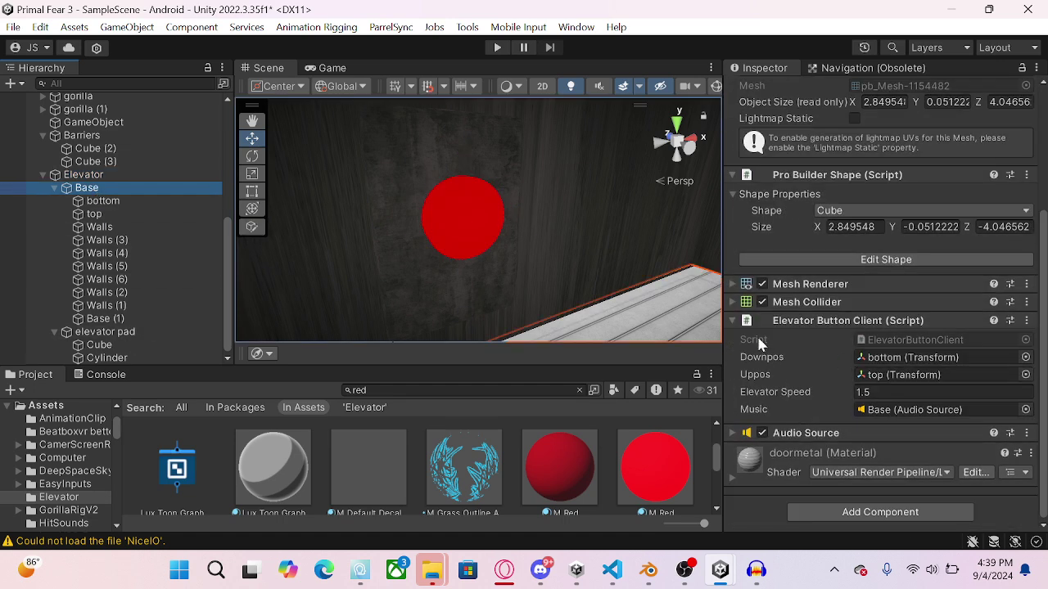
left_click(127, 333)
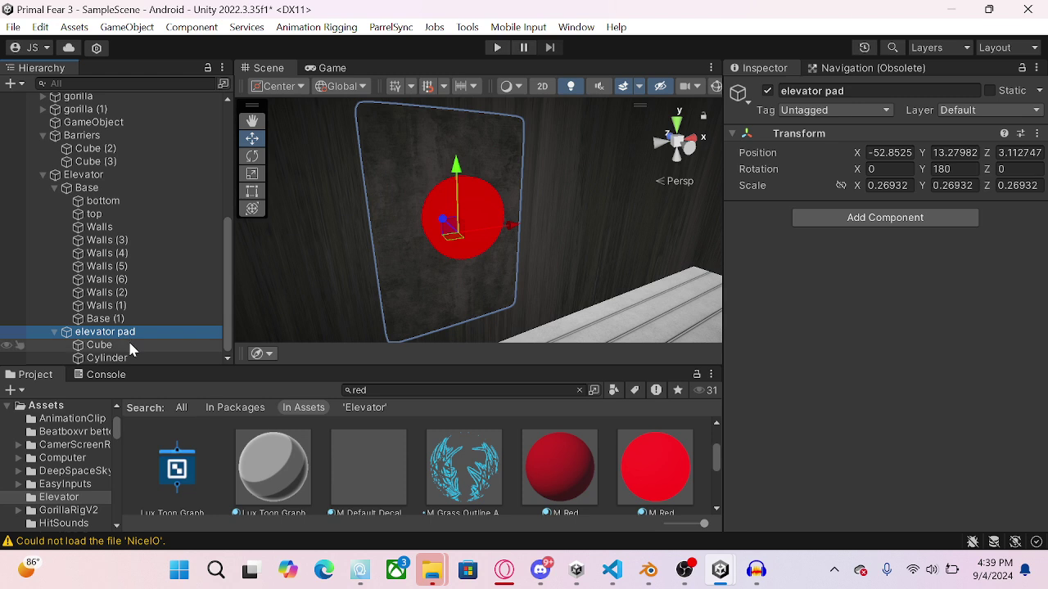
left_click(128, 358)
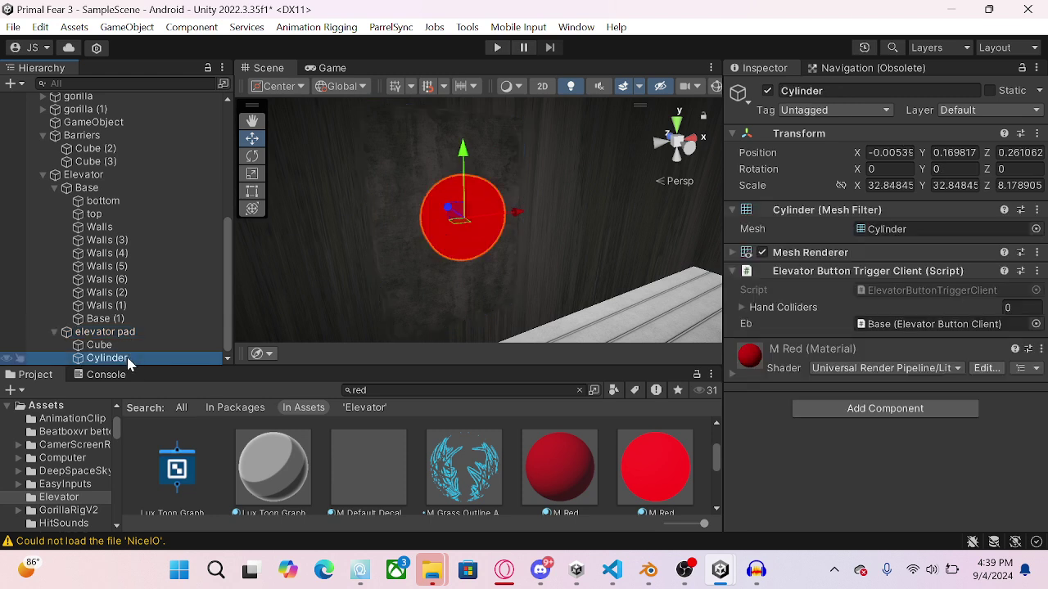
Step: Add two Hand Colliders entries: LeftHand Controller as Element 0, RightHand Controller as Element 1
left_click(874, 305)
left_click(1000, 348)
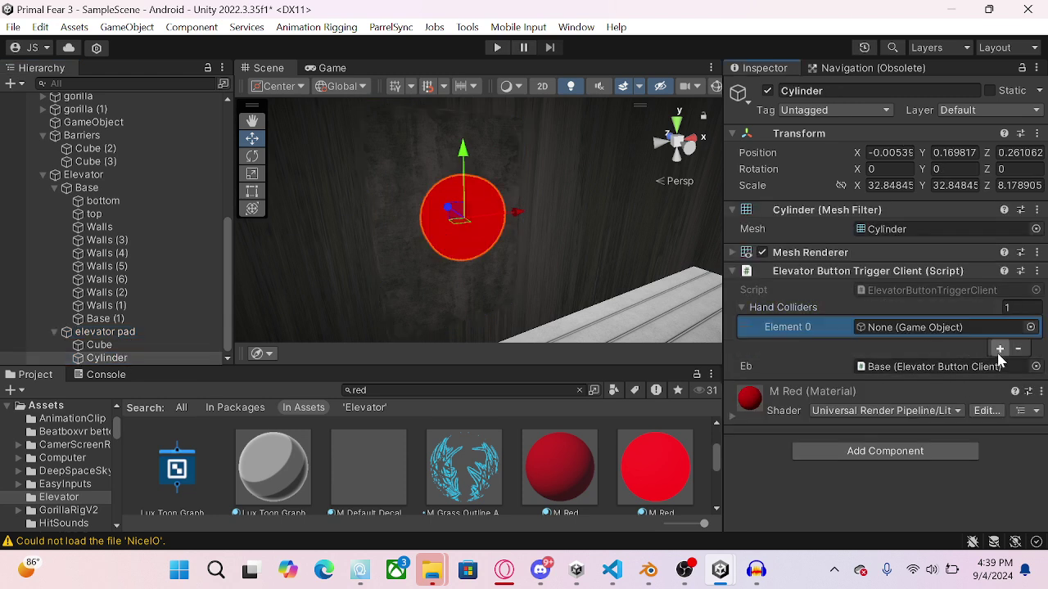
left_click(999, 349)
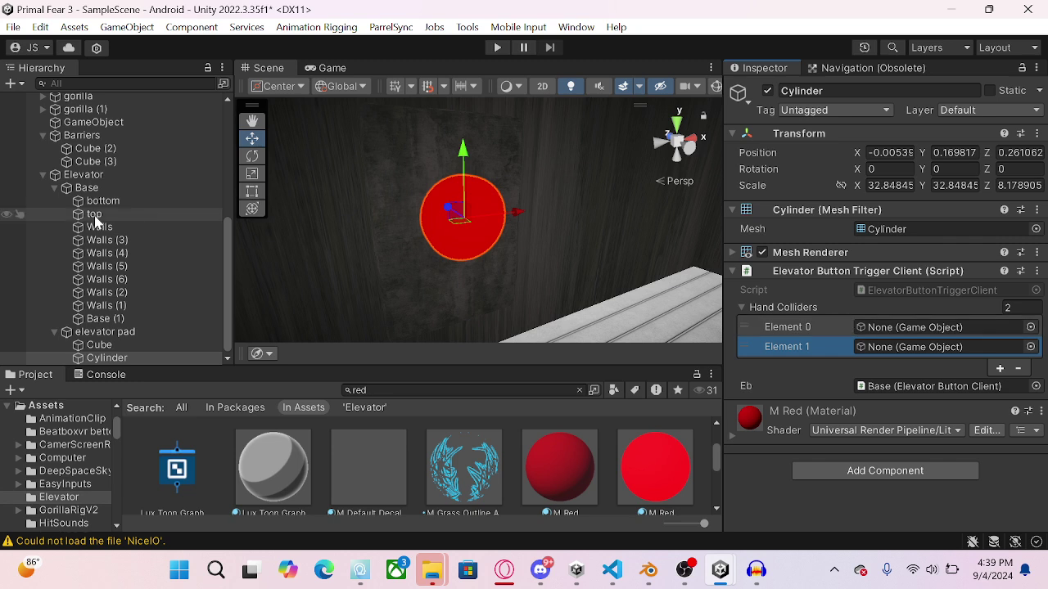
scroll(94, 221, "up", 10)
scroll(82, 218, "down", 3)
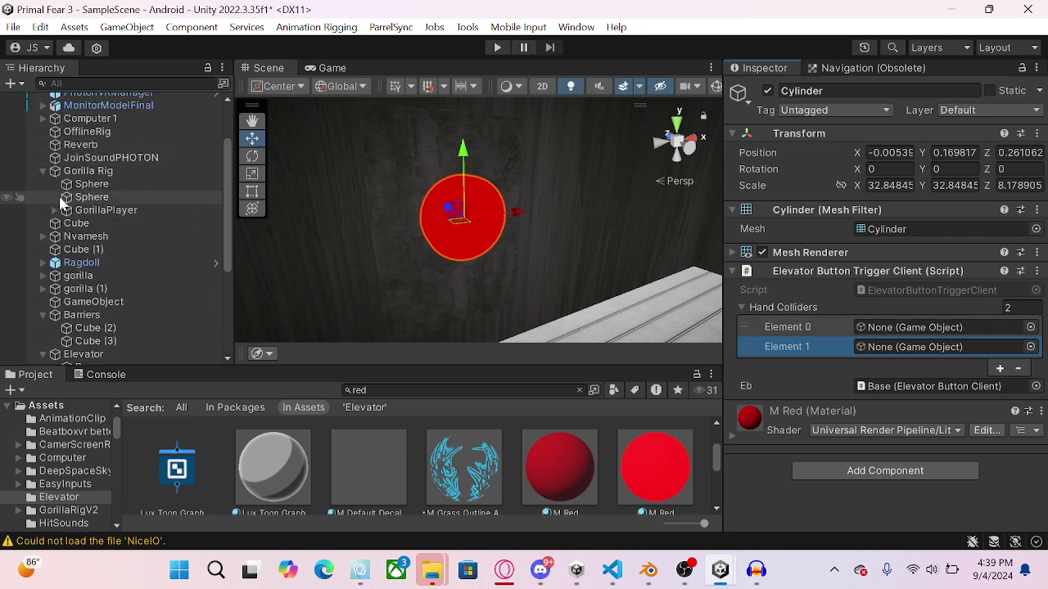
left_click(55, 210)
left_click_drag(123, 250, 906, 352)
left_click_drag(133, 237, 906, 328)
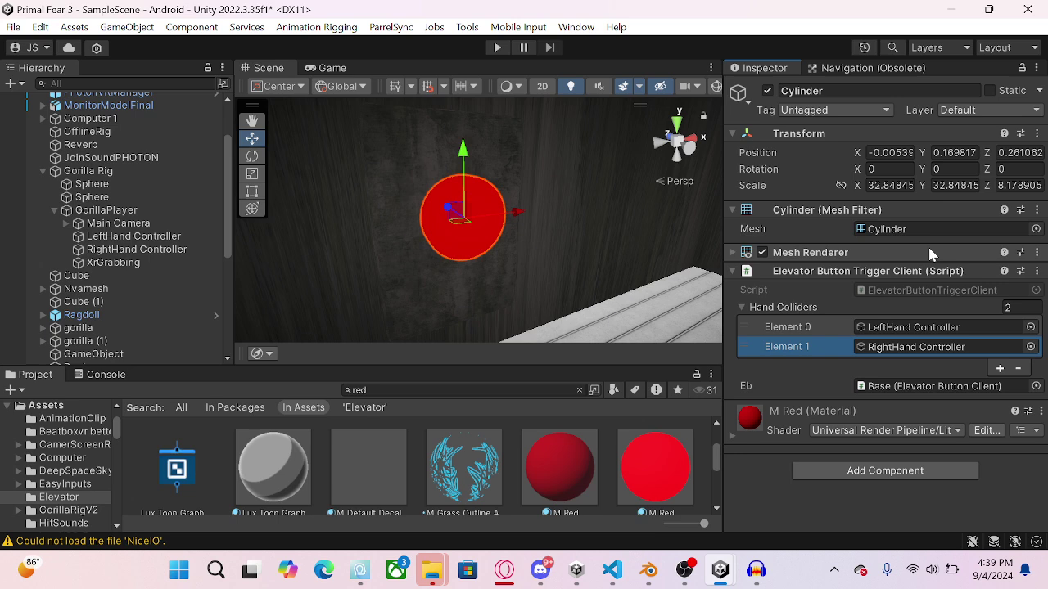
Step: Inspect the RightHand Controller object, then return to the button Cylinder
left_click(162, 250)
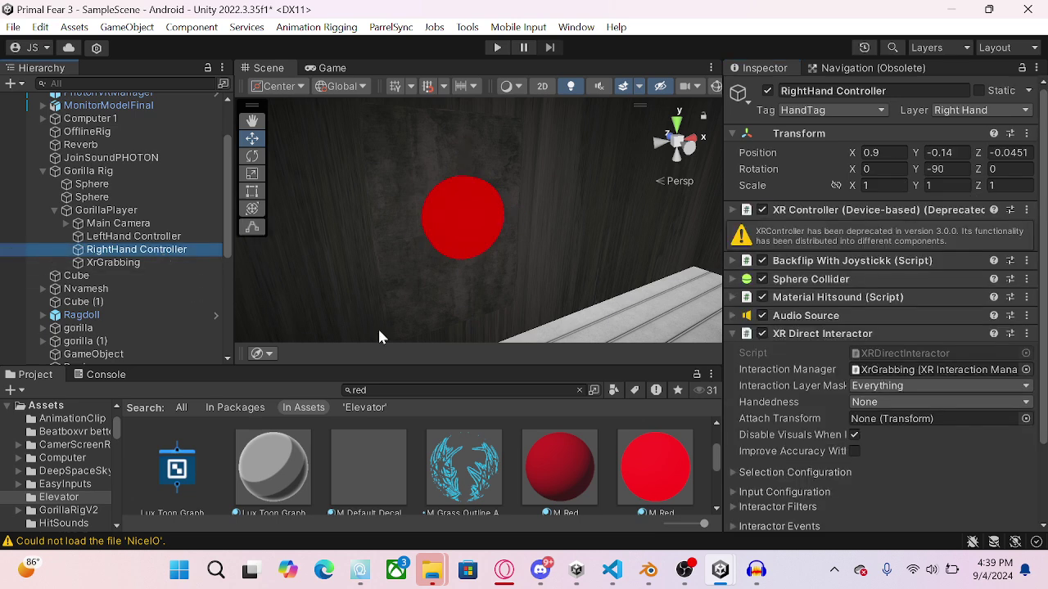
scroll(40, 307, "down", 5)
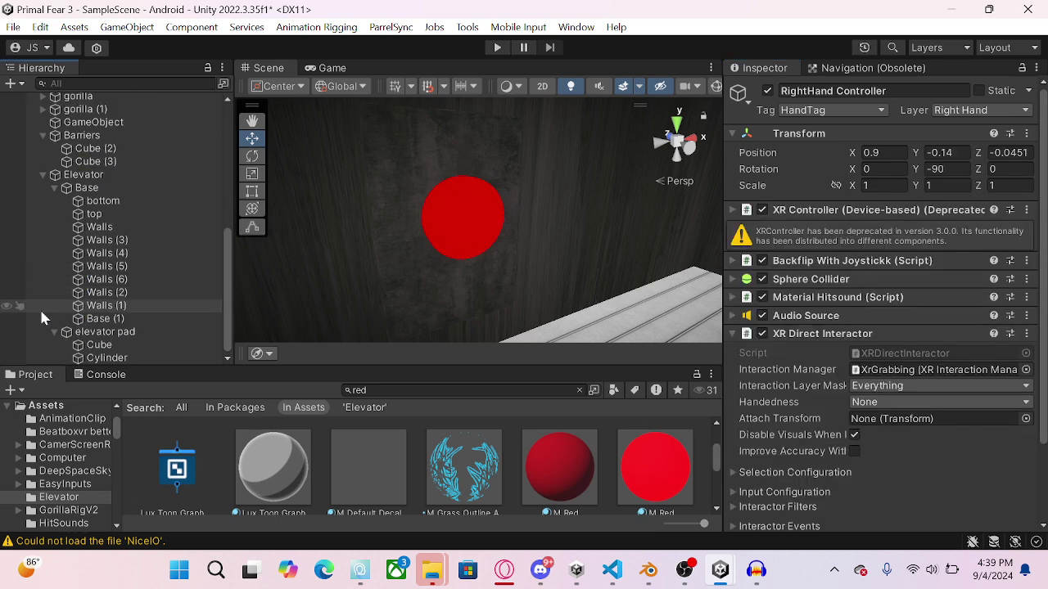
left_click(113, 332)
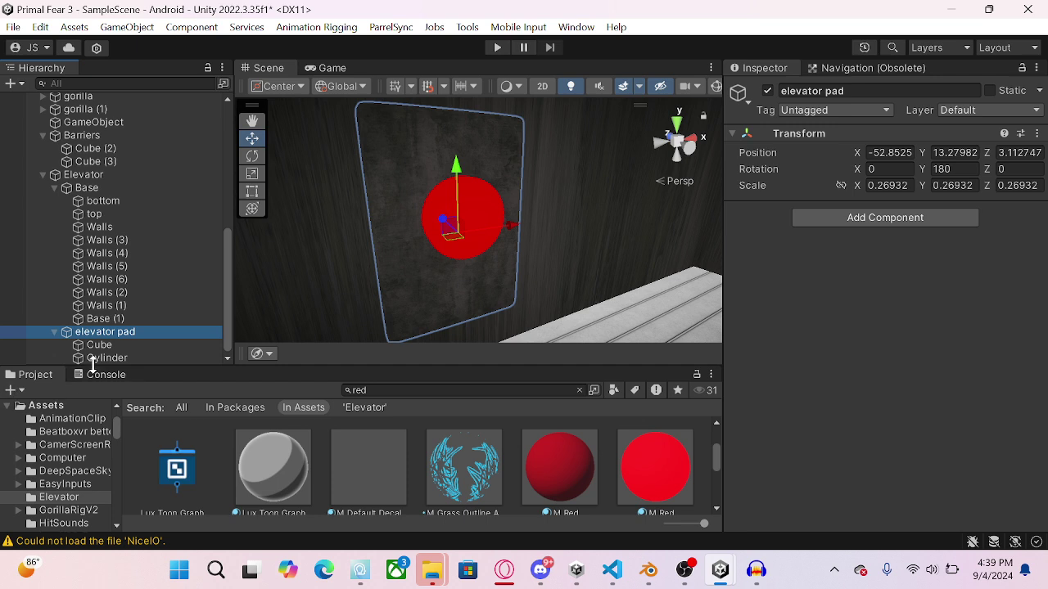
left_click(20, 344)
left_click(20, 357)
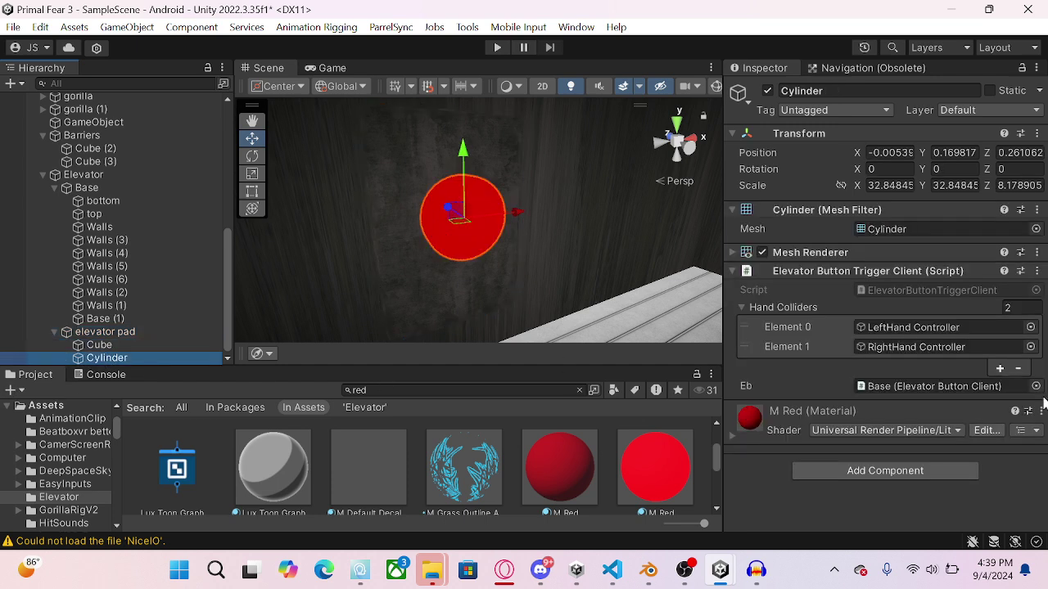
right_click_drag(427, 214, 225, 147)
Step: Select Elevator and add the Player Count script by searching 'player'
left_click(812, 303)
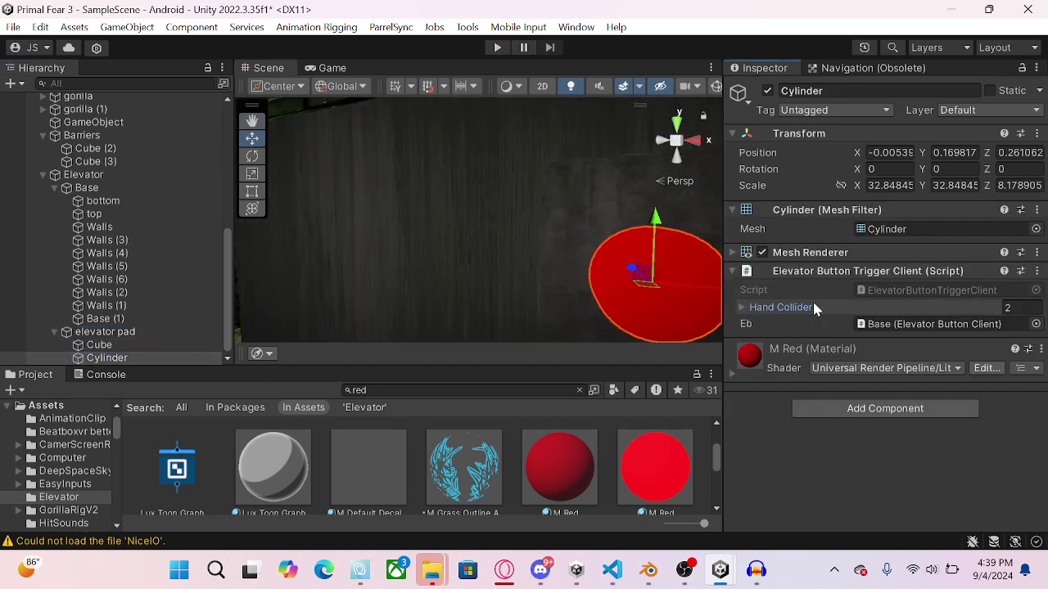
left_click(152, 176)
left_click(870, 218)
type("player")
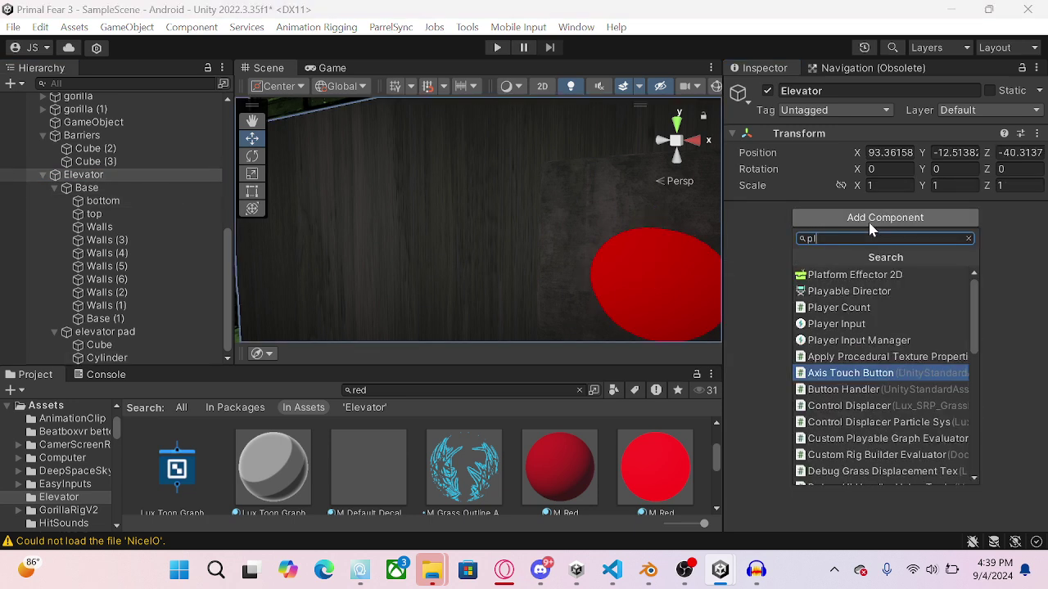
left_click(860, 274)
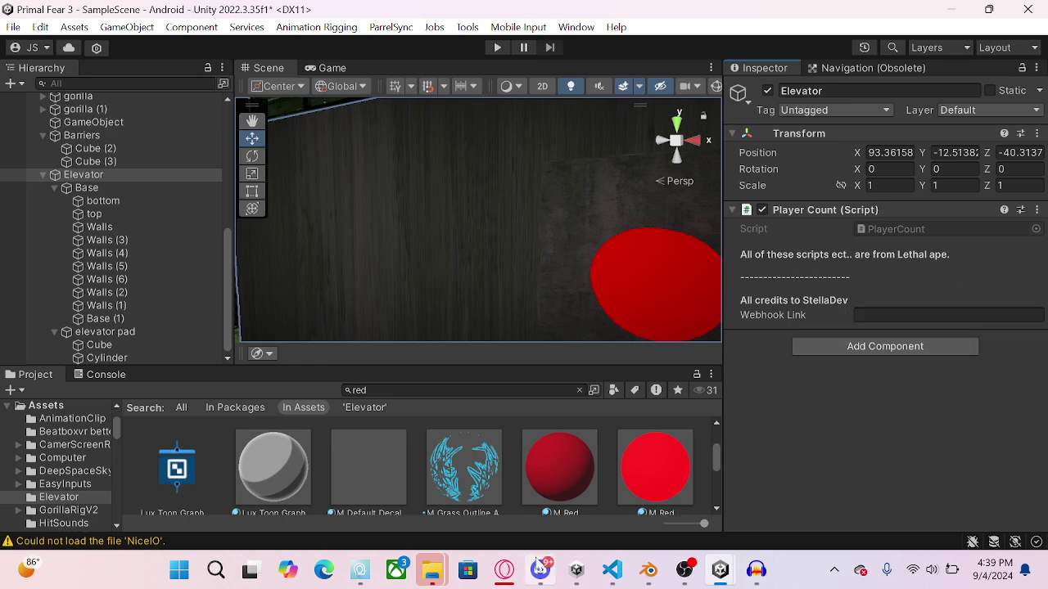
Step: In Discord, start a new server of your own, for you and your friends
left_click(540, 568)
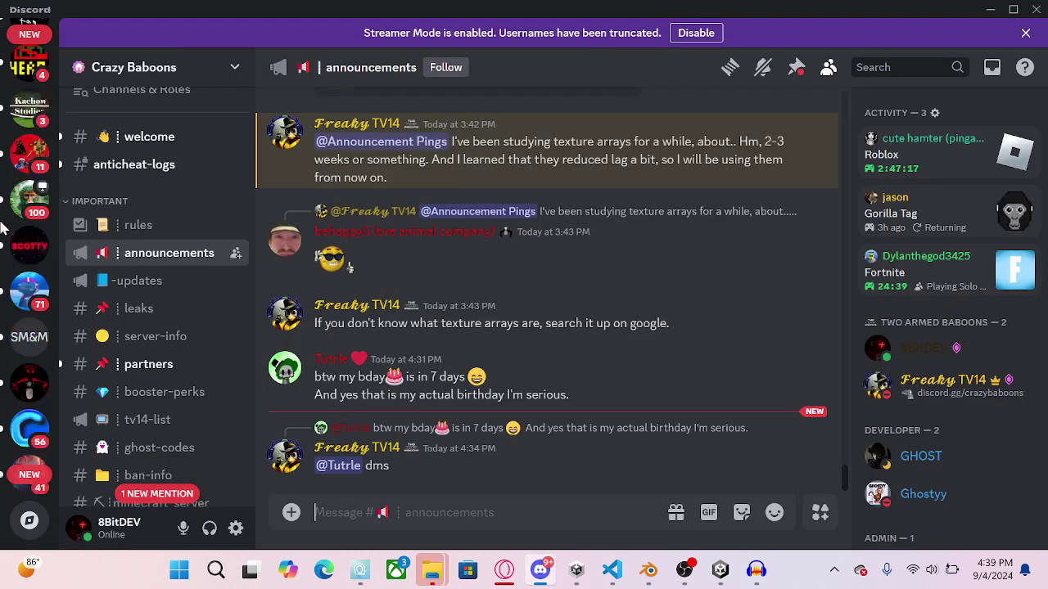
scroll(4, 228, "down", 3)
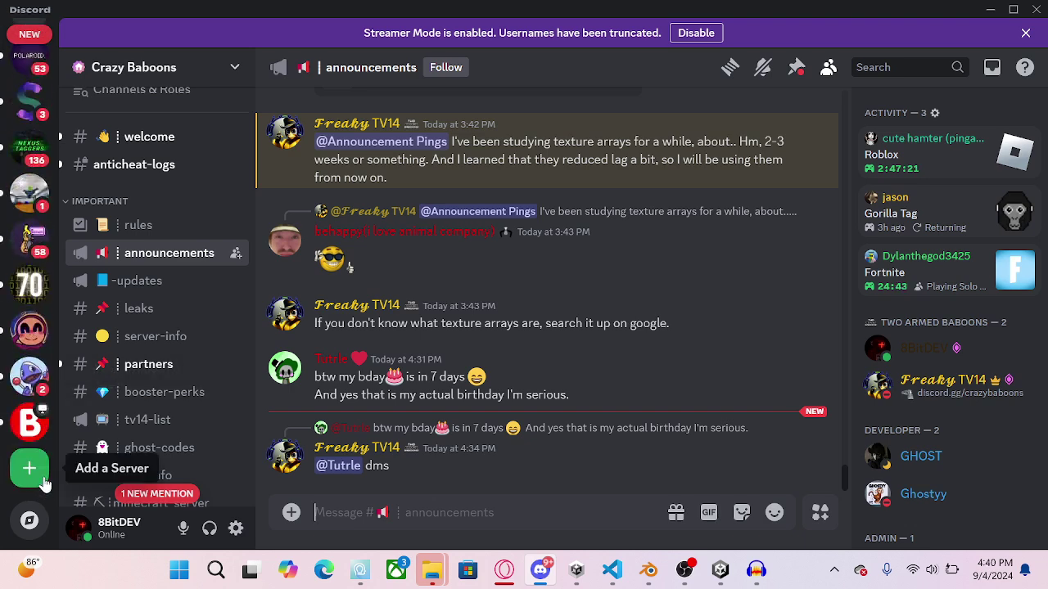
left_click(44, 483)
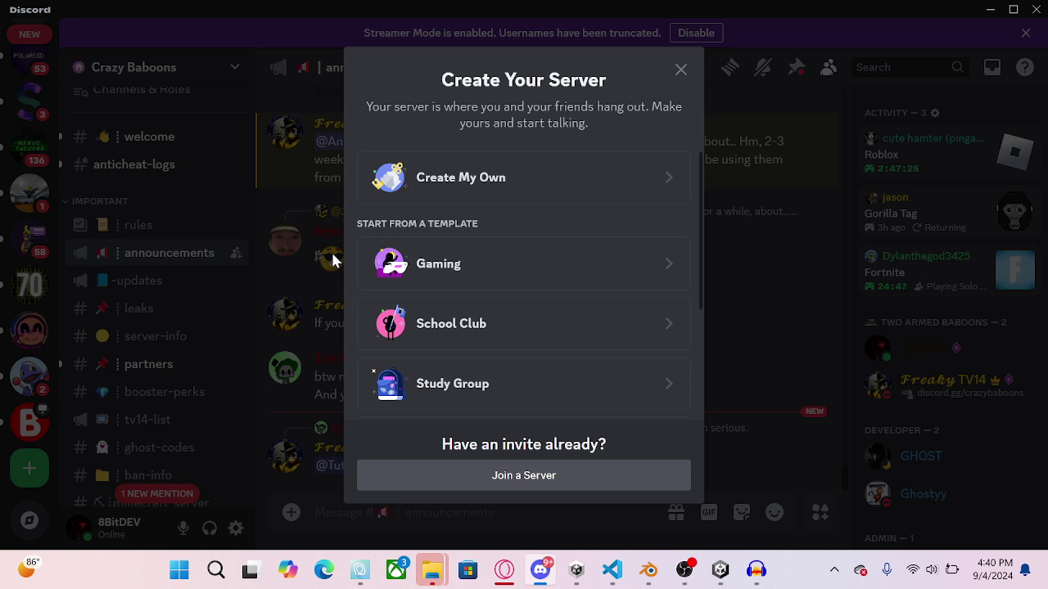
left_click(513, 173)
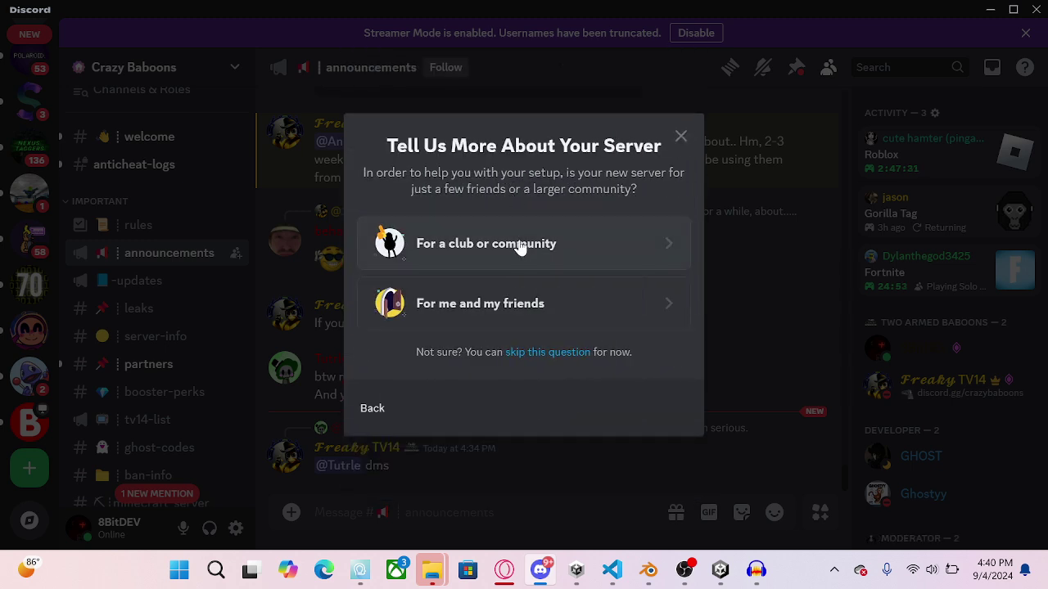
left_click(488, 304)
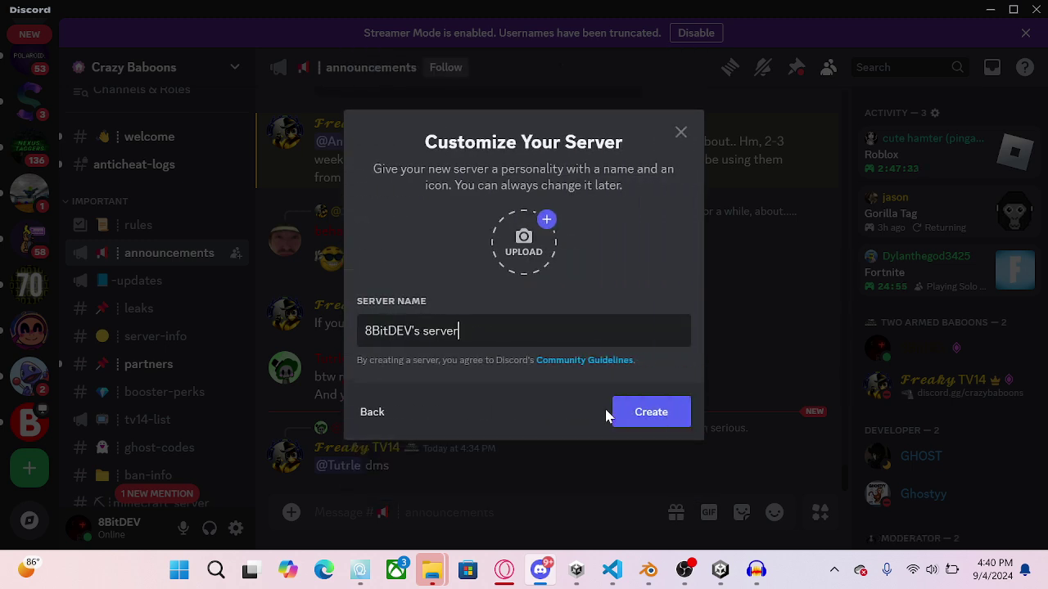
Step: Name the server 'PF3 Elevator Player Count' and create it
key("BackSpace")
key("BackSpace")
key("BackSpace")
key("BackSpace")
key("BackSpace")
key("BackSpace")
key("BackSpace")
key("BackSpace")
key("BackSpace")
key("BackSpace")
key("BackSpace")
key("BackSpace")
key("BackSpace")
key("BackSpace")
key("BackSpace")
key("BackSpace")
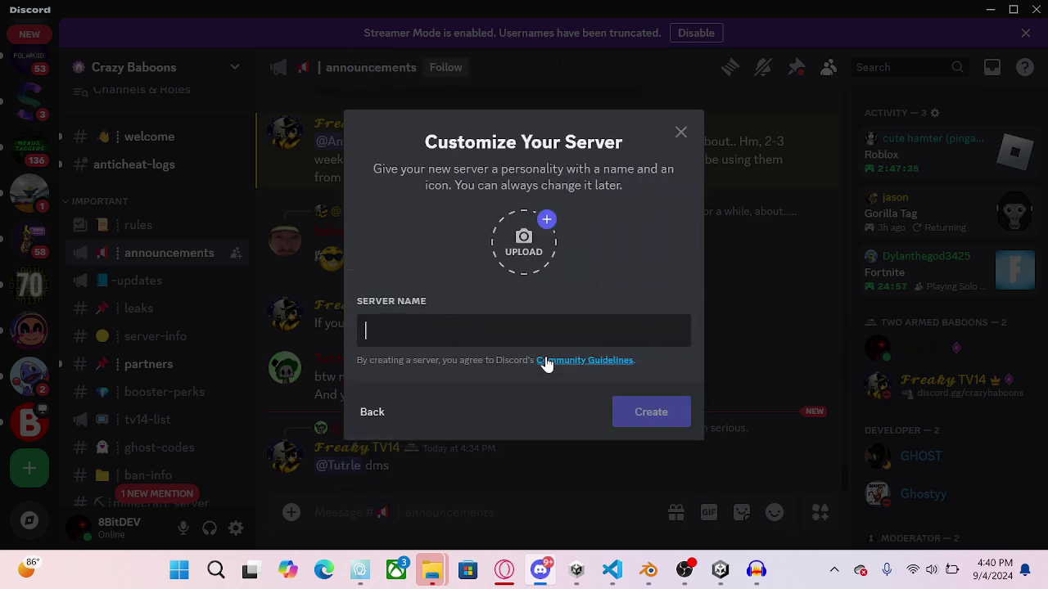
type("PF3 elevatorP")
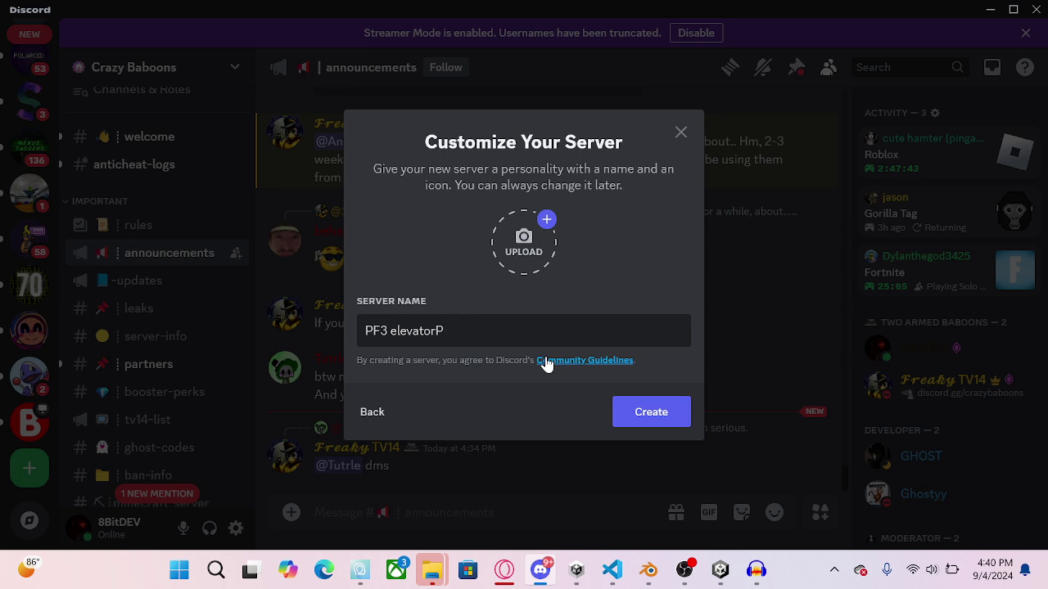
key("BackSpace")
key("BackSpace")
key("BackSpace")
key("BackSpace")
key("BackSpace")
key("BackSpace")
key("BackSpace")
key("BackSpace")
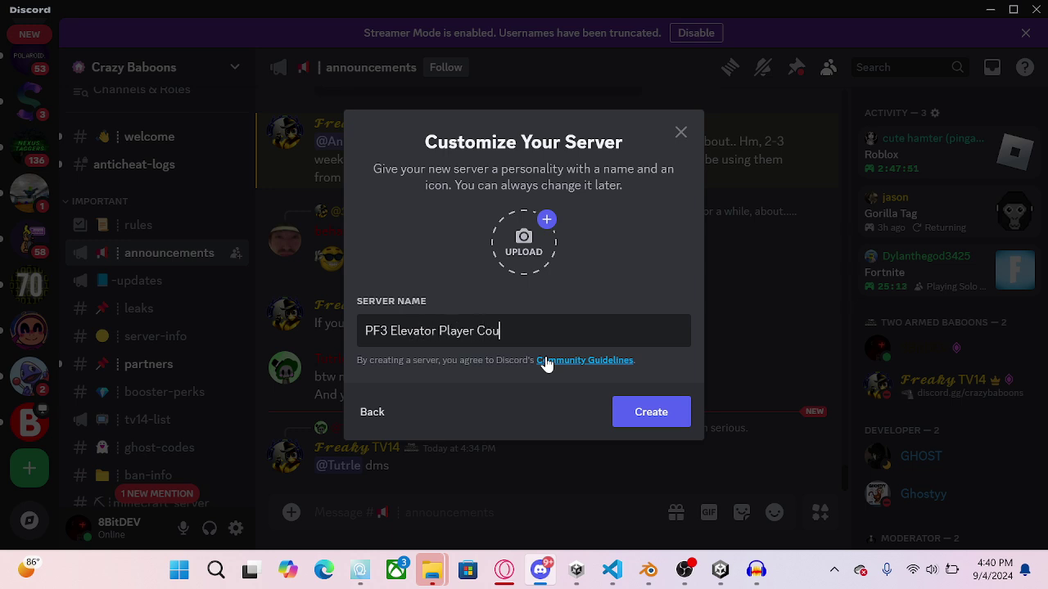
left_click(647, 414)
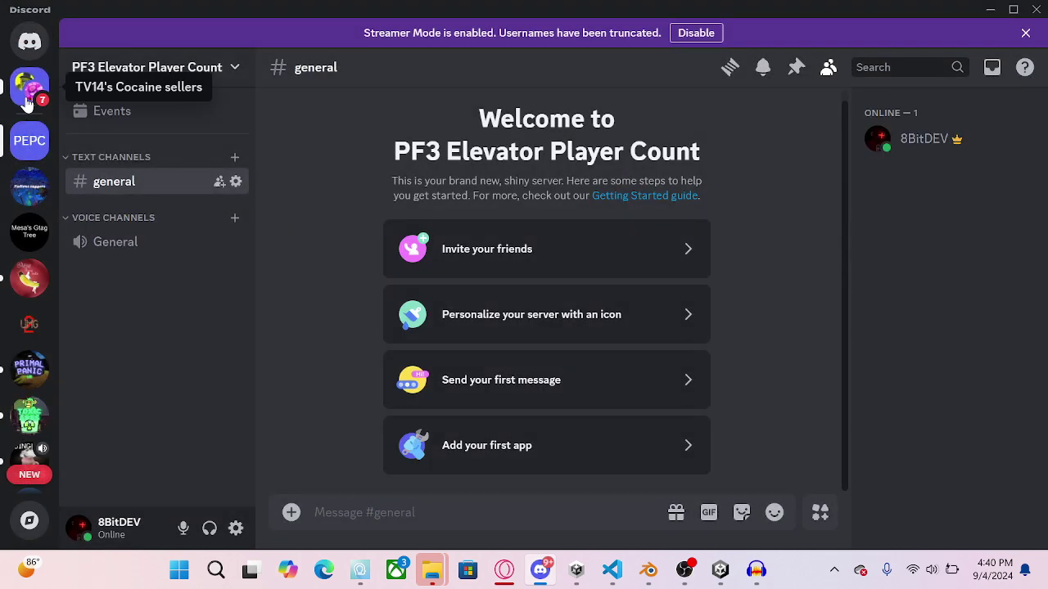
left_click(30, 86)
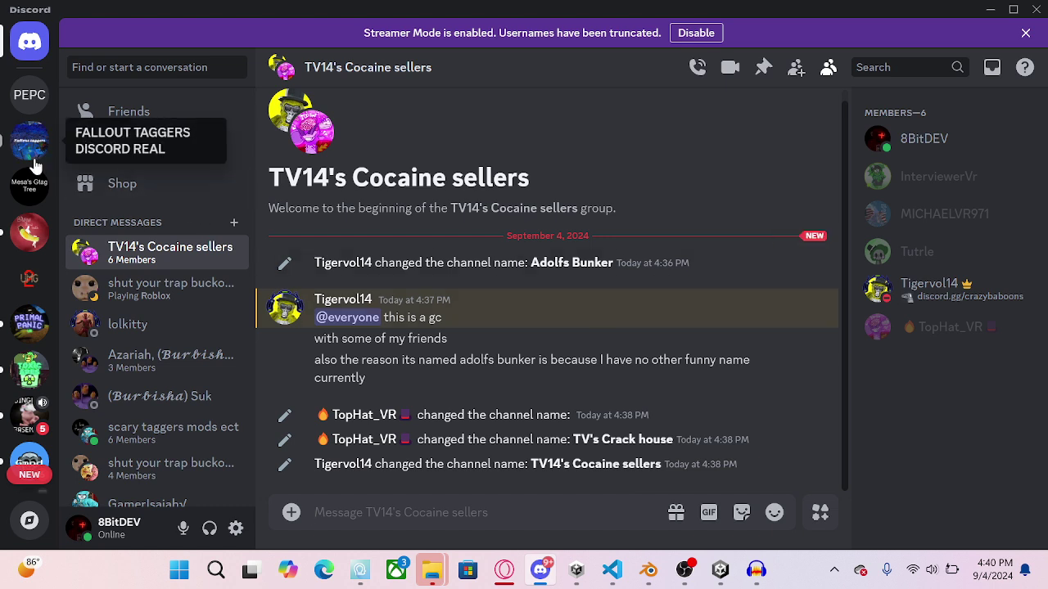
Step: Open the PF3 Elevator Player Count server's Integrations settings
left_click(38, 96)
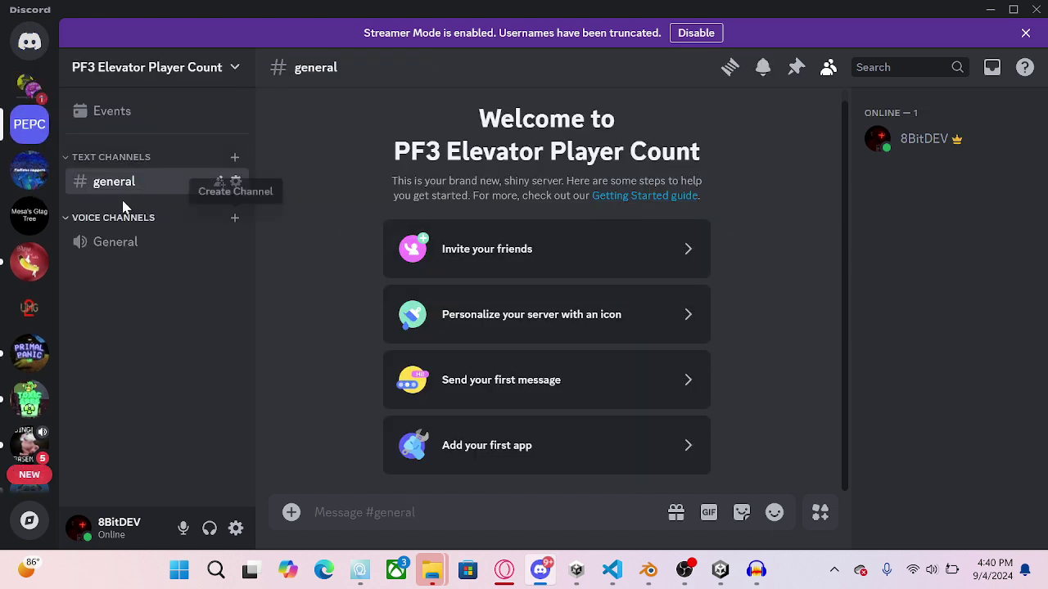
left_click(34, 87)
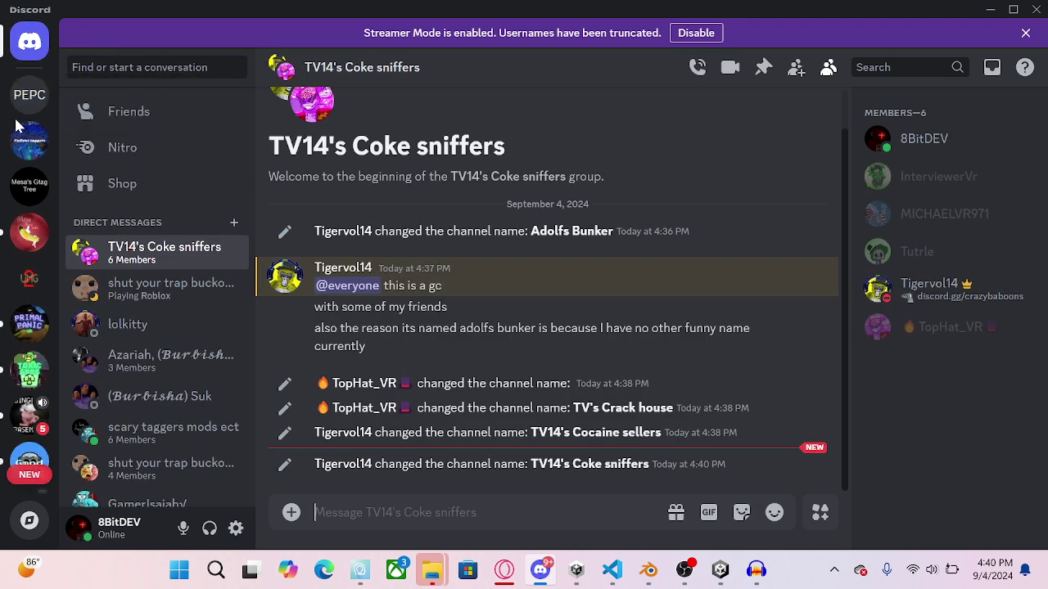
left_click(29, 111)
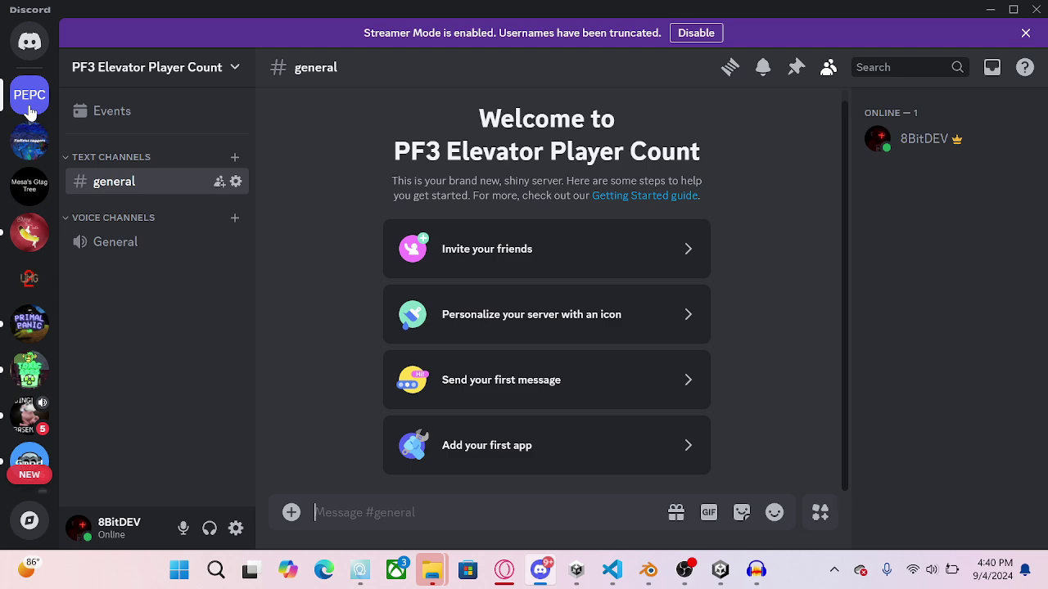
left_click(162, 68)
left_click(145, 172)
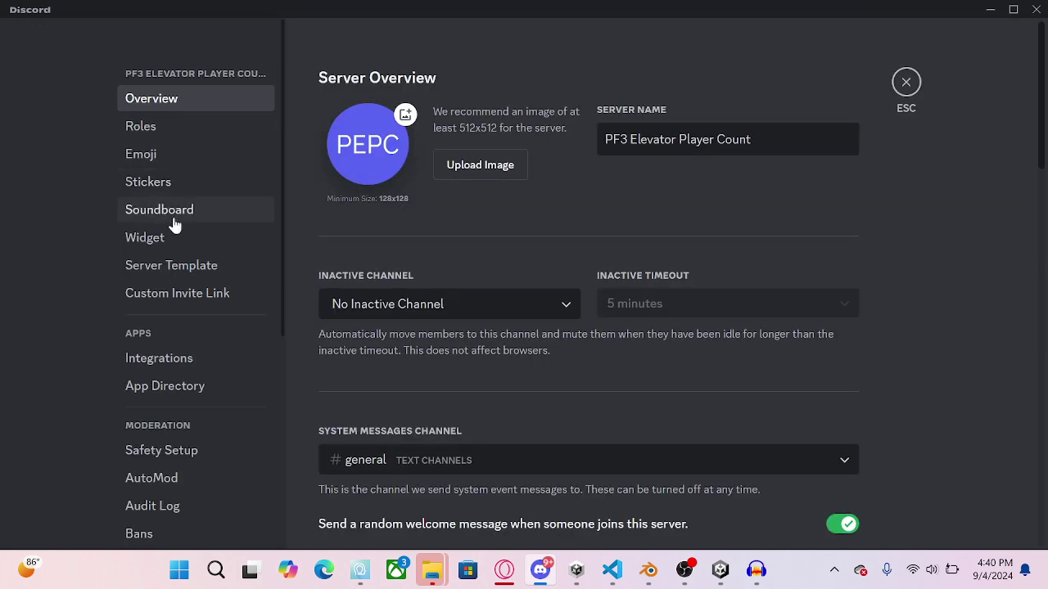
left_click(197, 363)
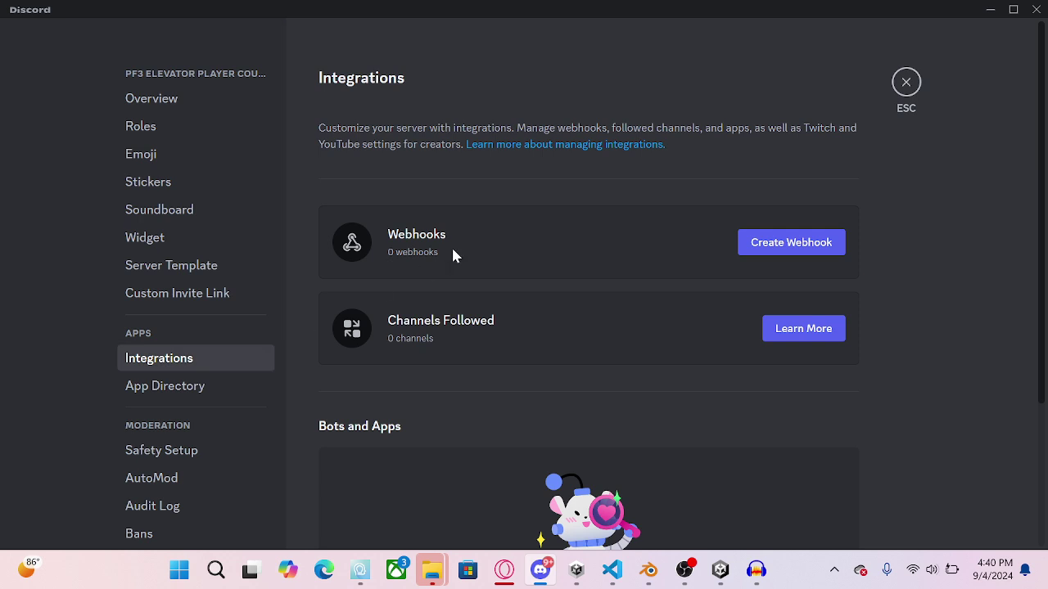
Step: Create a new webhook, rename it 'Player counter', and copy its URL
left_click(773, 253)
left_click(503, 308)
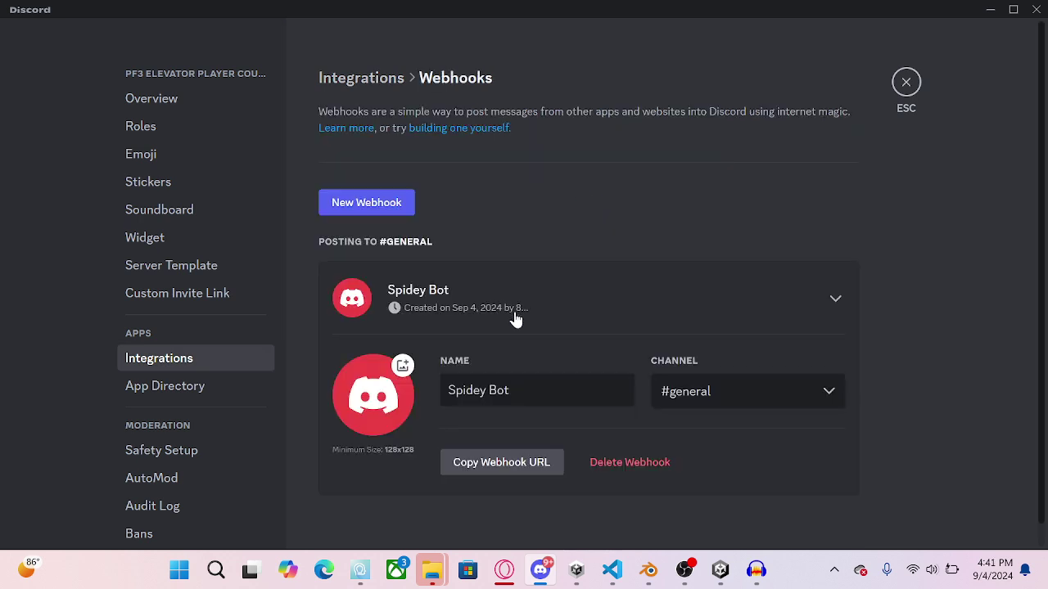
left_click_drag(513, 390, 339, 369)
key("BackSpace")
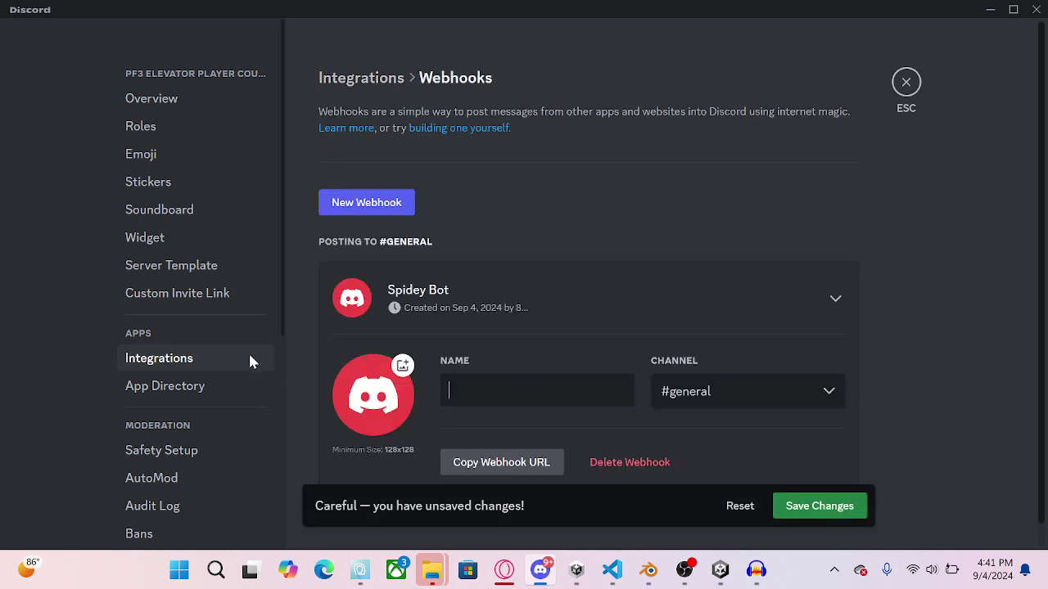
type("Player counter")
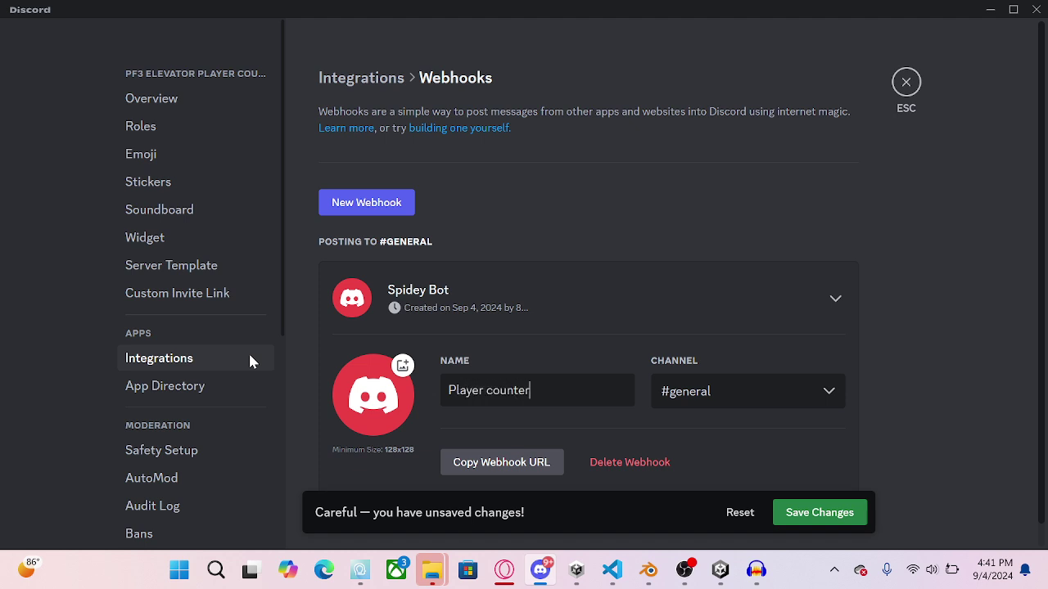
left_click(489, 471)
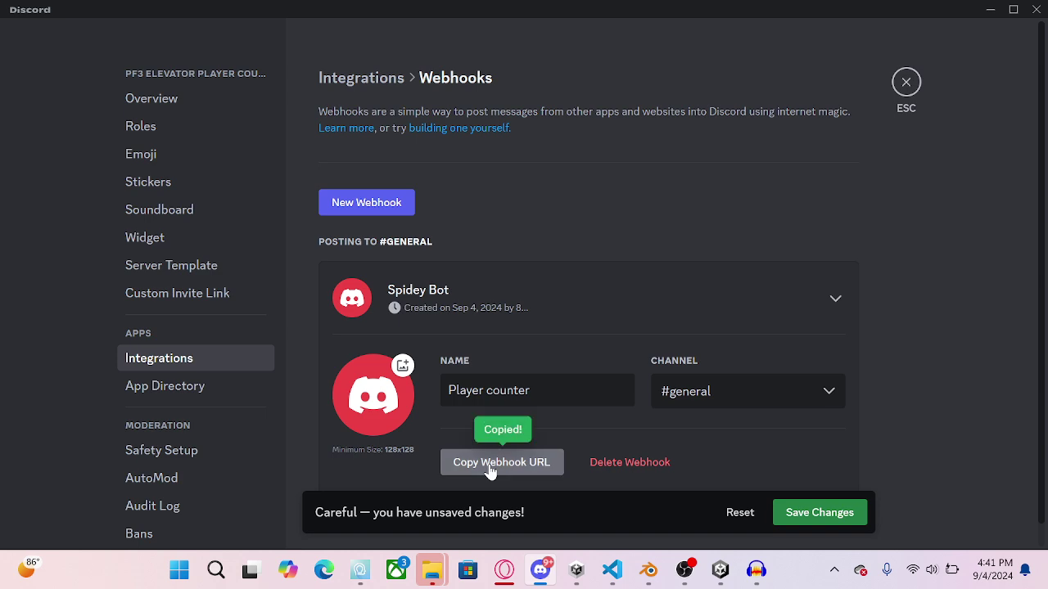
Step: Set the webhook avatar to the alldababoons image, save, and copy the URL
left_click(409, 391)
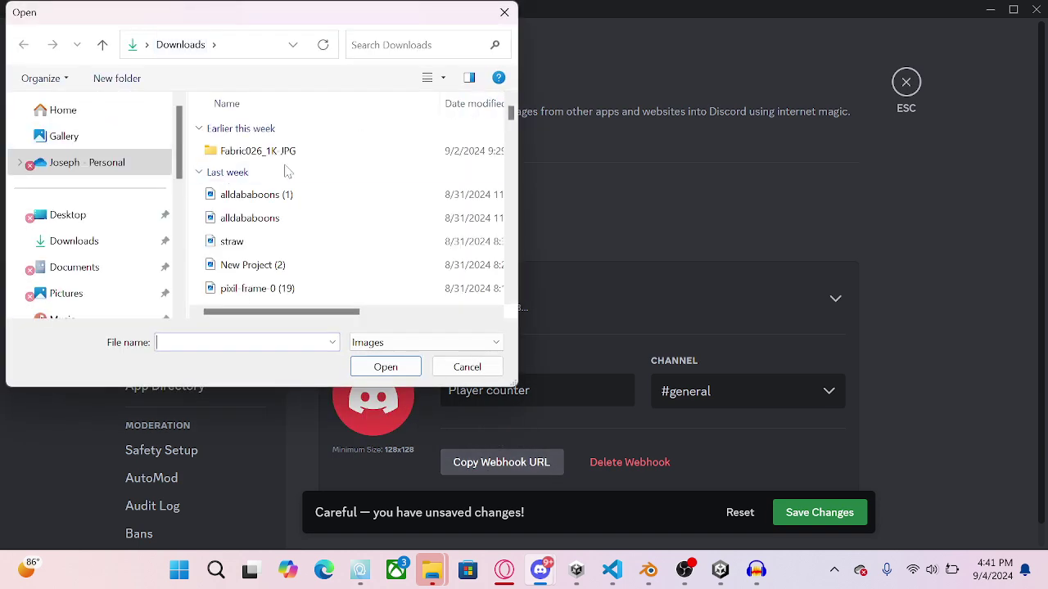
left_click(269, 218)
left_click(381, 365)
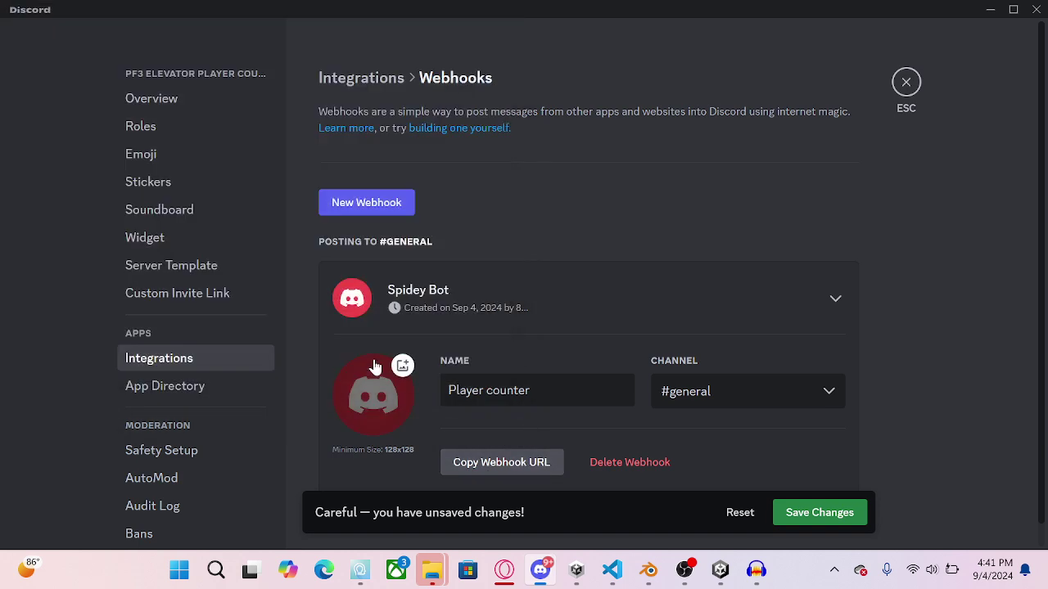
left_click(819, 512)
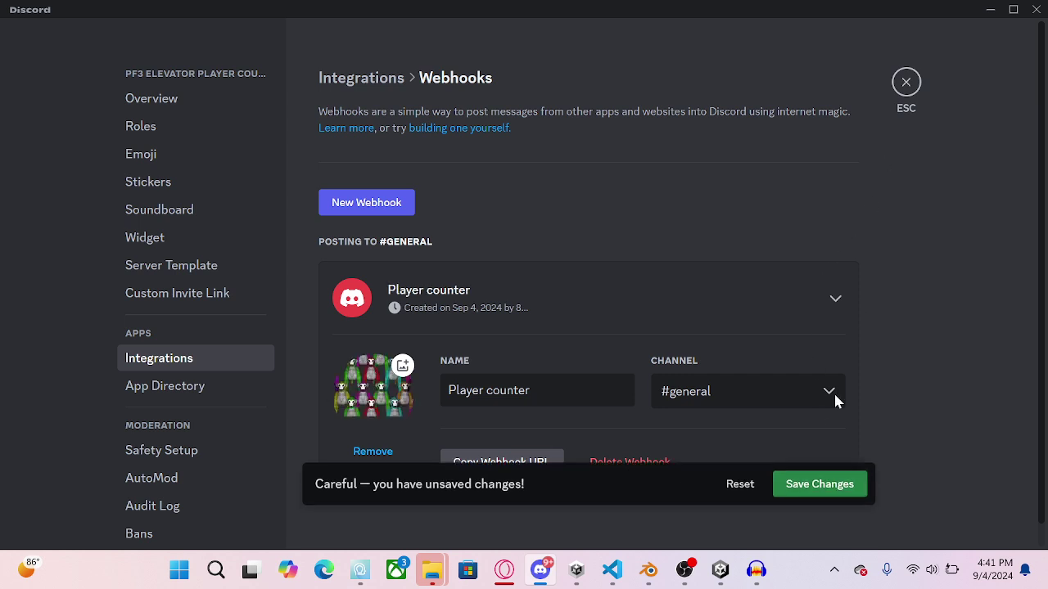
left_click(520, 462)
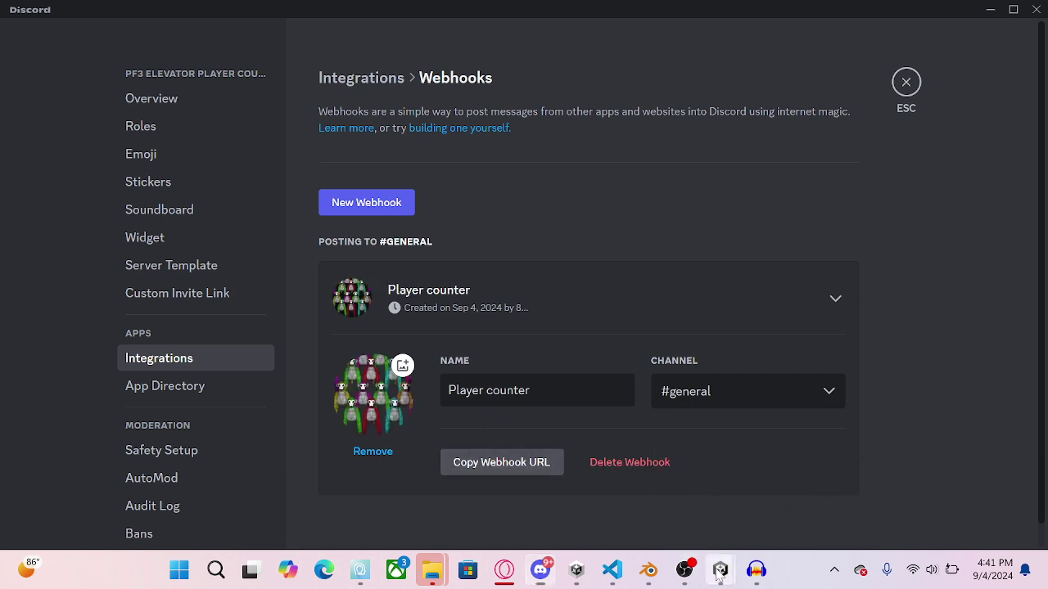
Step: Paste the Discord webhook URL into Player Count's Webhook Link and enter Play mode
mouse_move(720, 569)
left_click(642, 492)
left_click(894, 316)
key("ctrl+v")
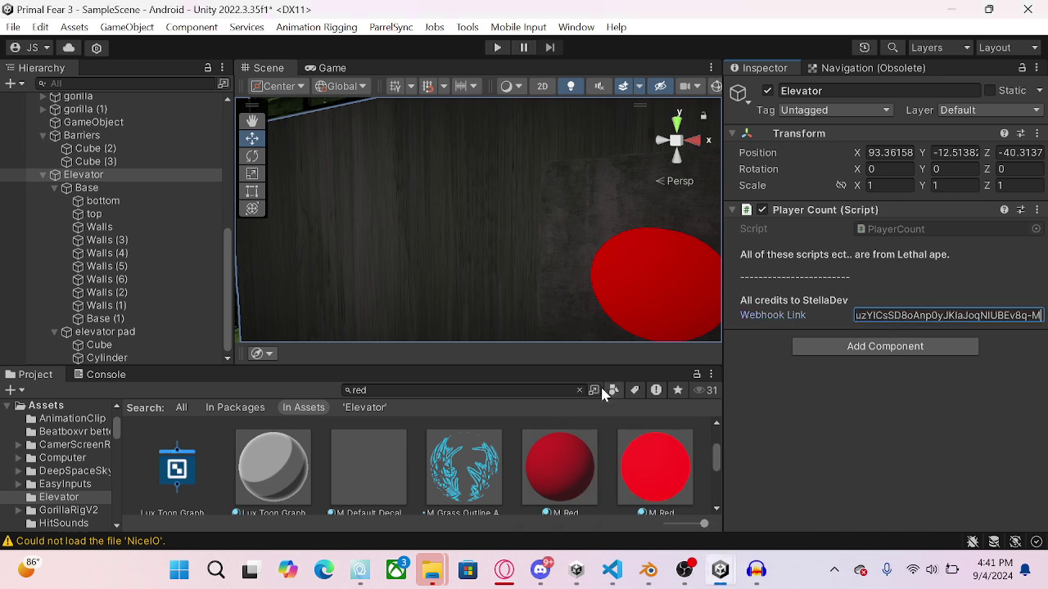
left_click(815, 452)
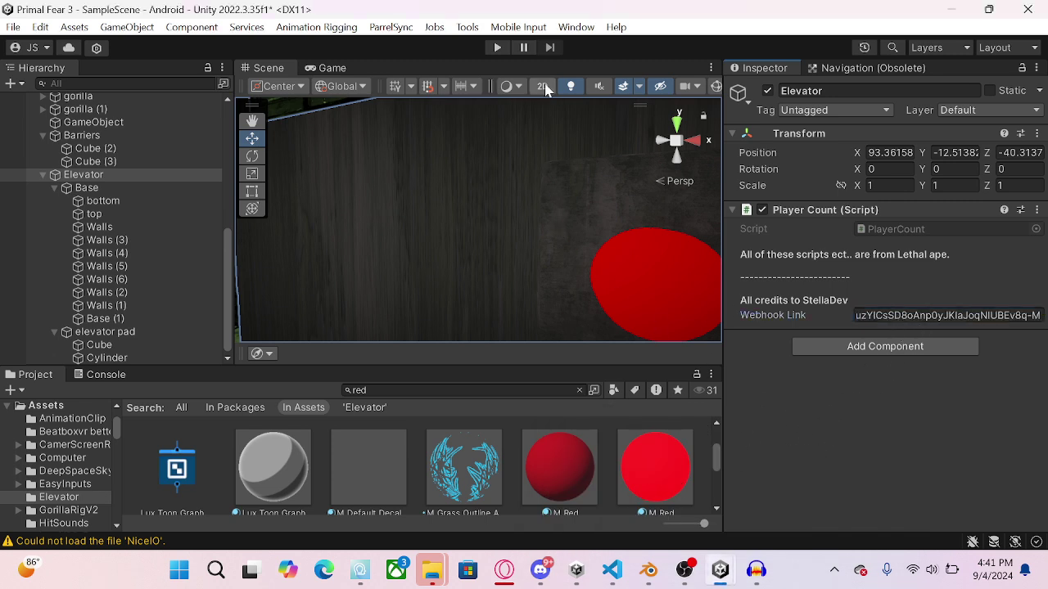
left_click(495, 47)
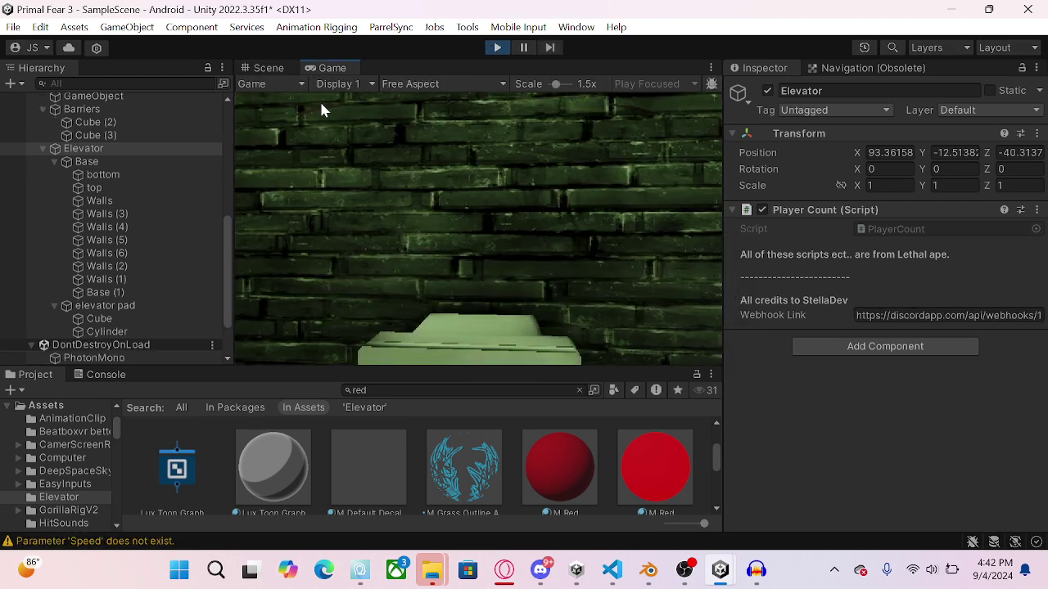
Step: Fly through the running level in the Scene view, frame Elevator, and select GorillaPlayer
left_click(268, 68)
right_click_drag(415, 187, 153, 123)
key("s")
key("w")
double_click(143, 150)
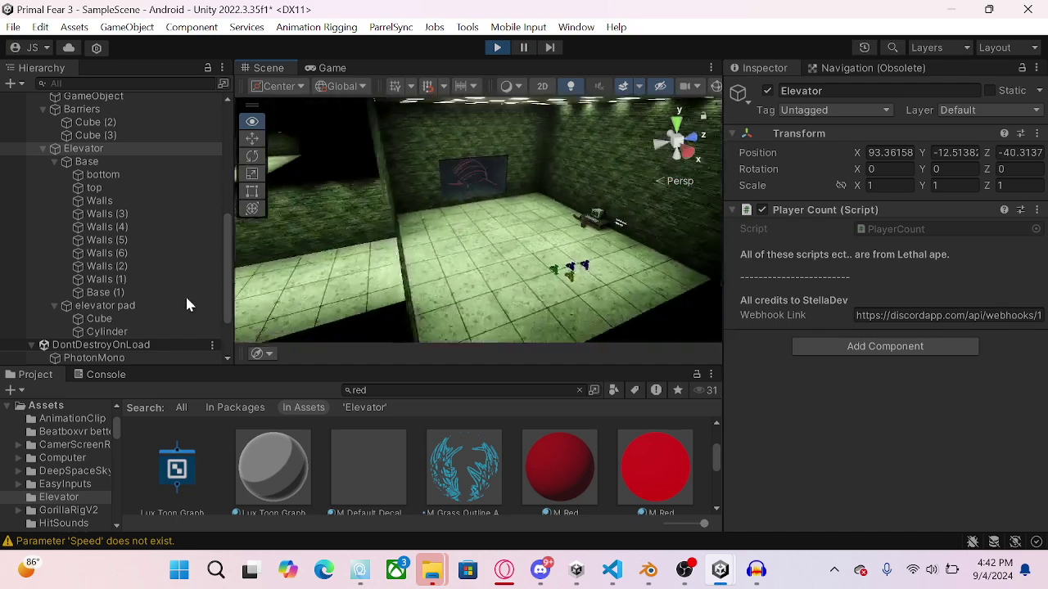
scroll(107, 221, "up", 10)
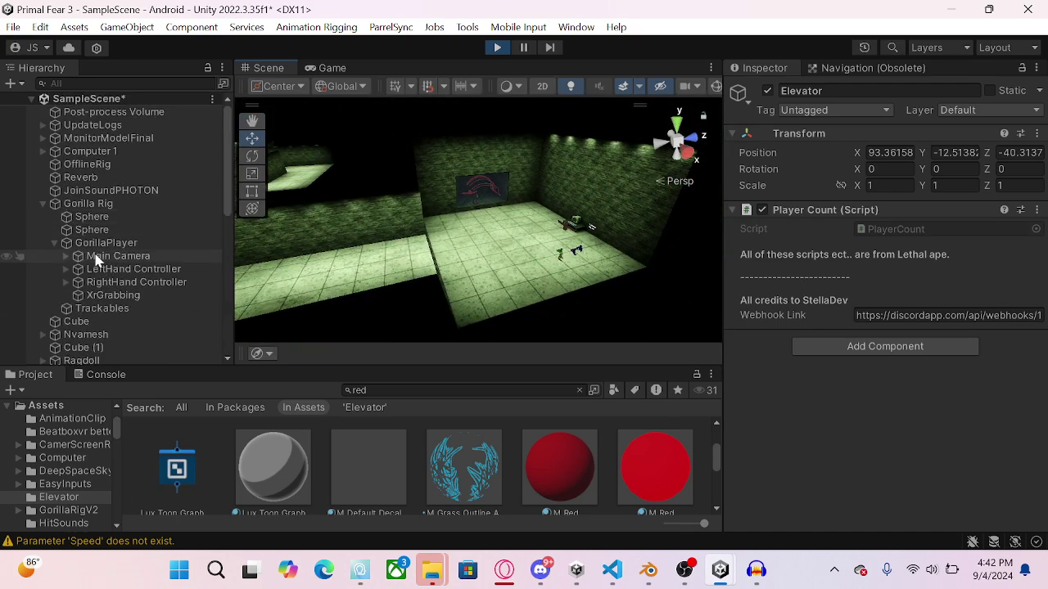
left_click(106, 243)
right_click_drag(442, 238, 625, 272)
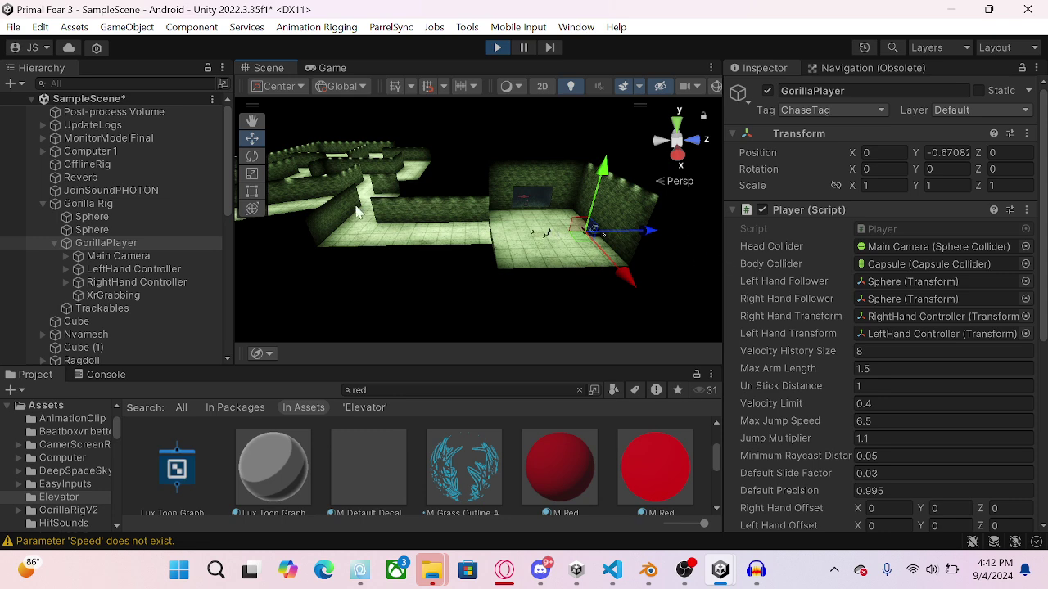
Step: Inspect the Main Camera, then select GorillaPlayer and drag it into the maze
left_click(135, 256)
scroll(911, 327, "down", 3)
scroll(910, 327, "down", 5)
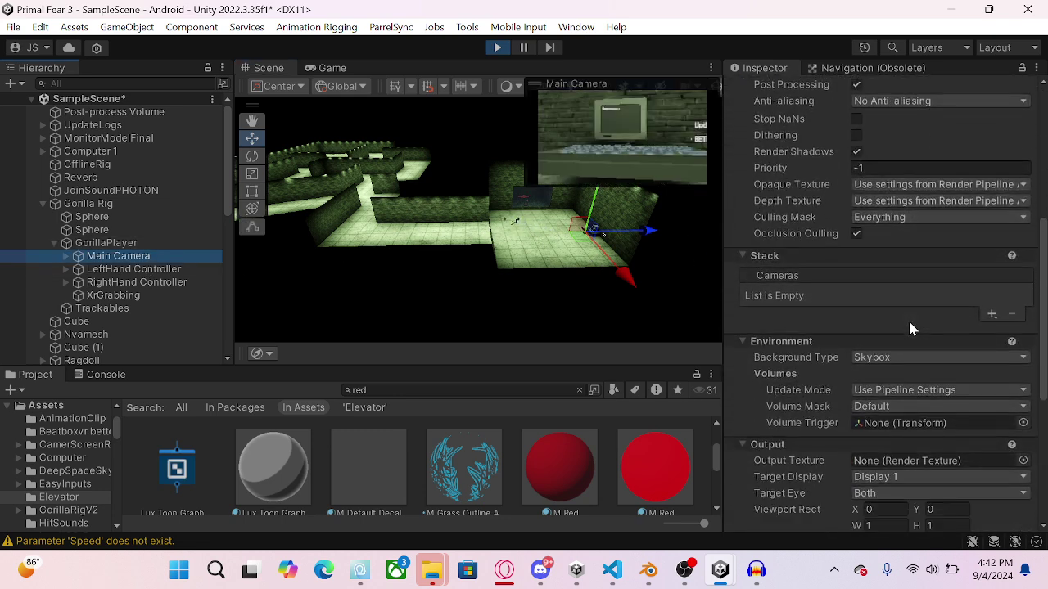
scroll(908, 327, "down", 3)
left_click(86, 243)
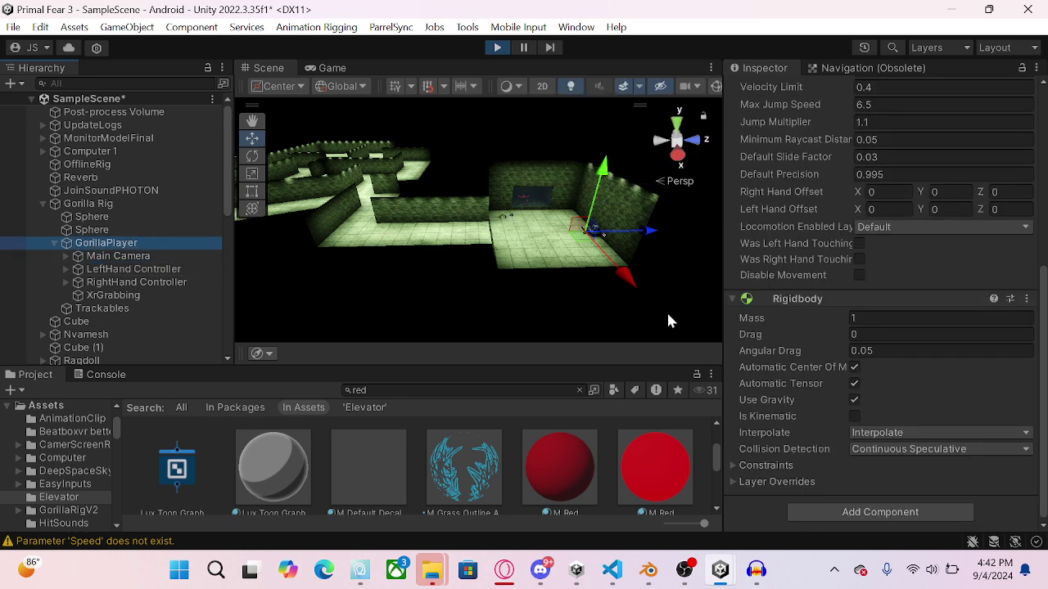
left_click_drag(668, 313, 586, 322, "alt")
left_click_drag(650, 294, 517, 190)
Step: Slide the GorillaPlayer rig across the maze floor and centre the view on it
right_click_drag(528, 215, 458, 267)
left_click_drag(536, 283, 465, 325)
key("f")
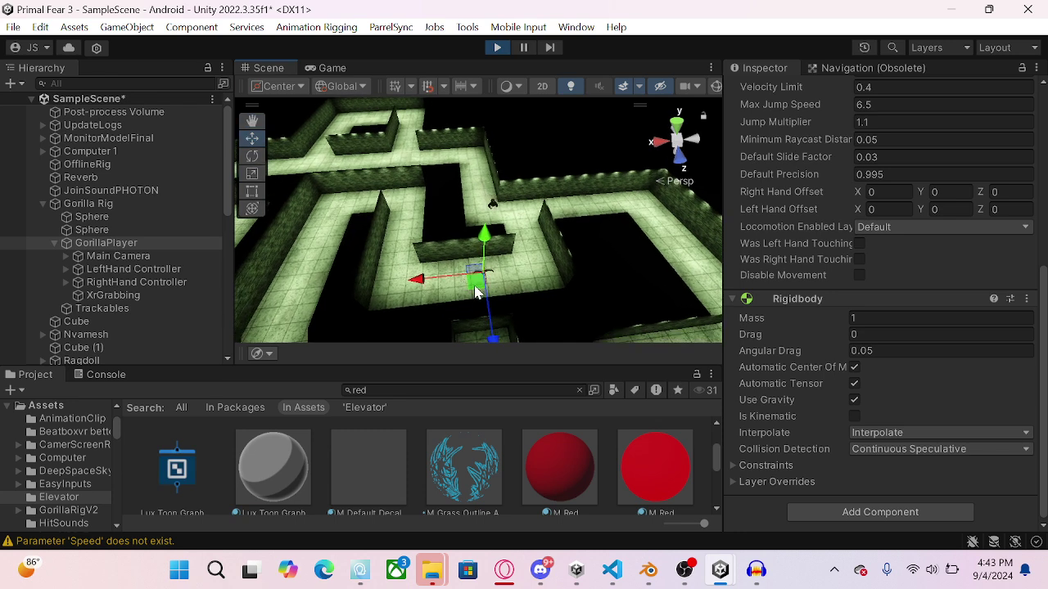
left_click_drag(475, 287, 425, 304, "alt")
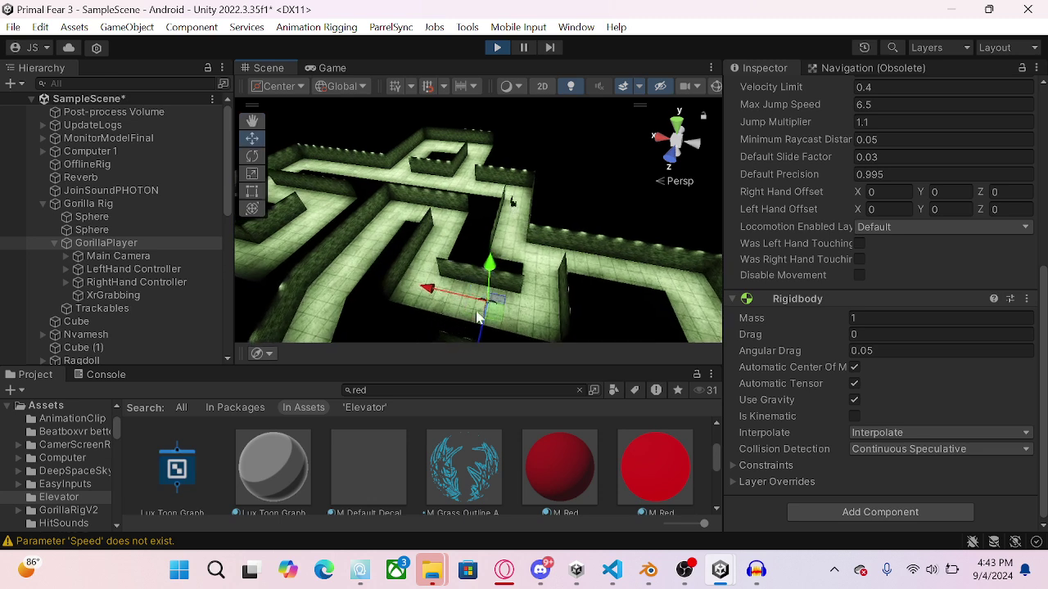
scroll(154, 263, "down", 10)
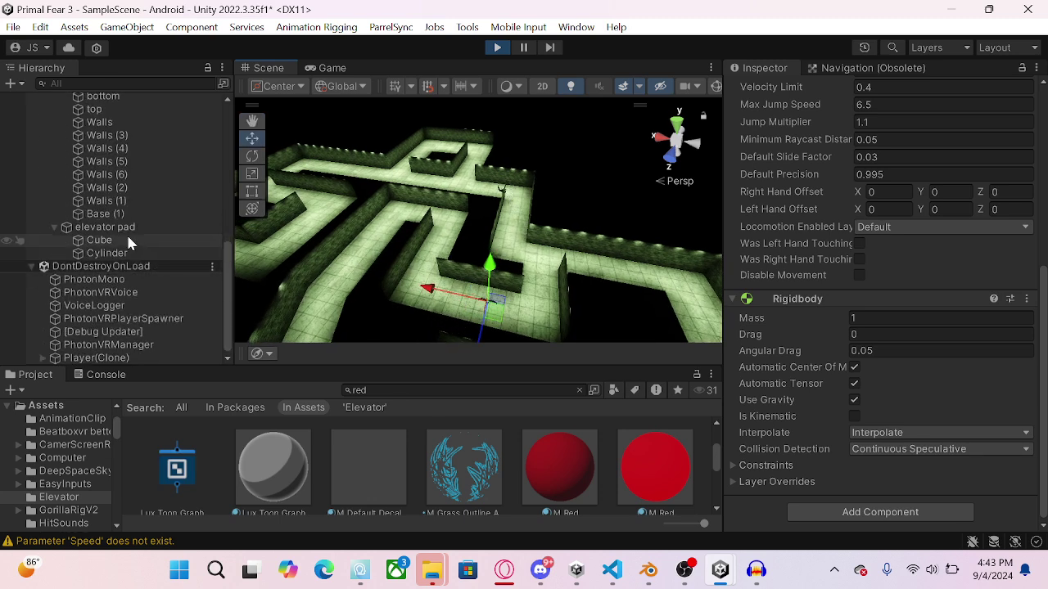
scroll(126, 275, "up", 7)
Step: Delete gorilla (1) and move GorillaPlayer onto the elevator's white platform
left_click(91, 273)
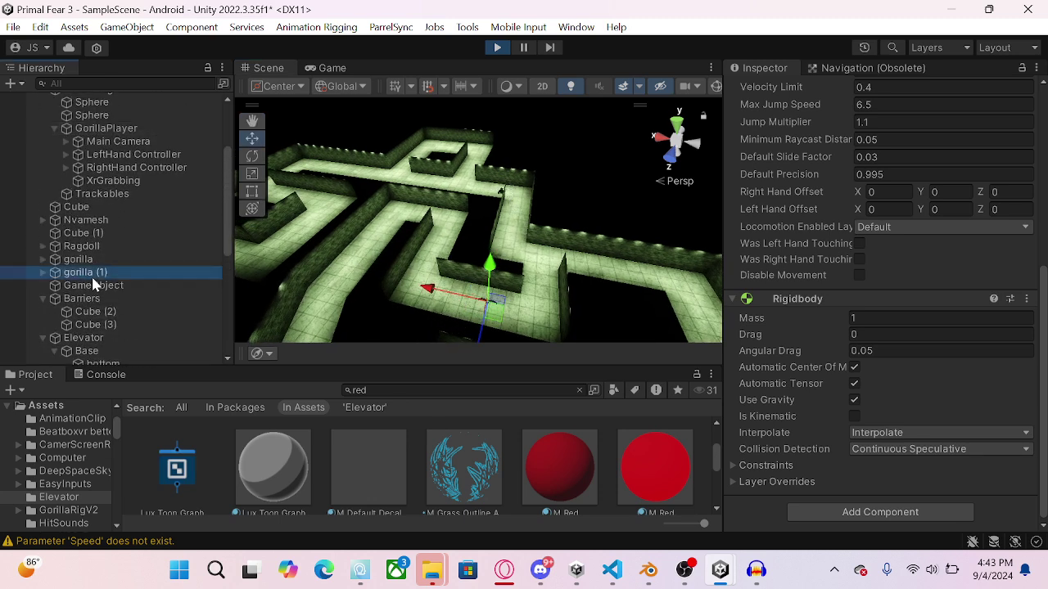
right_click(92, 273)
left_click(137, 148)
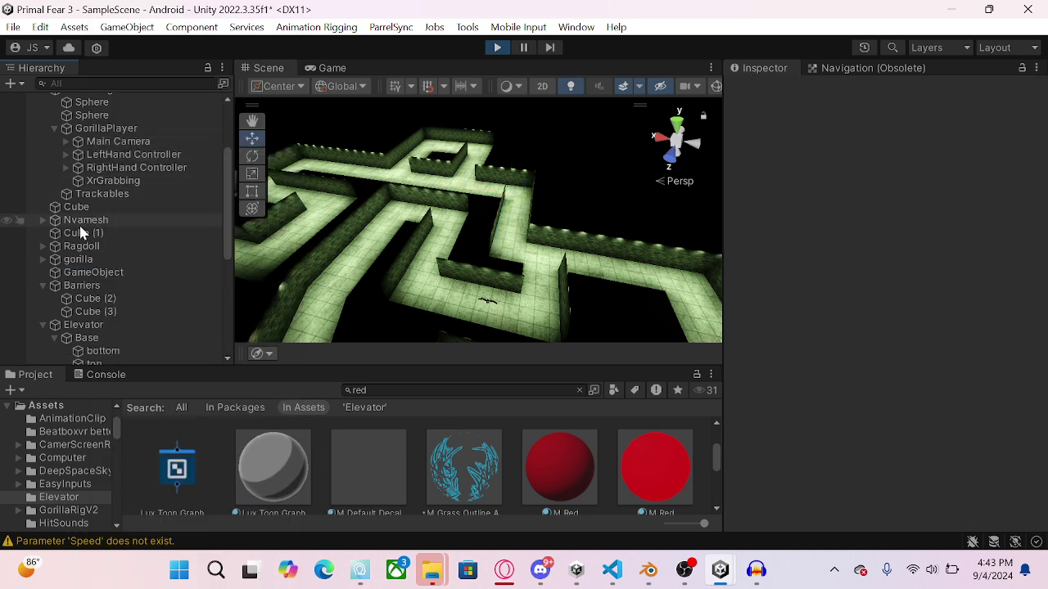
scroll(95, 232, "up", 3)
left_click(123, 243)
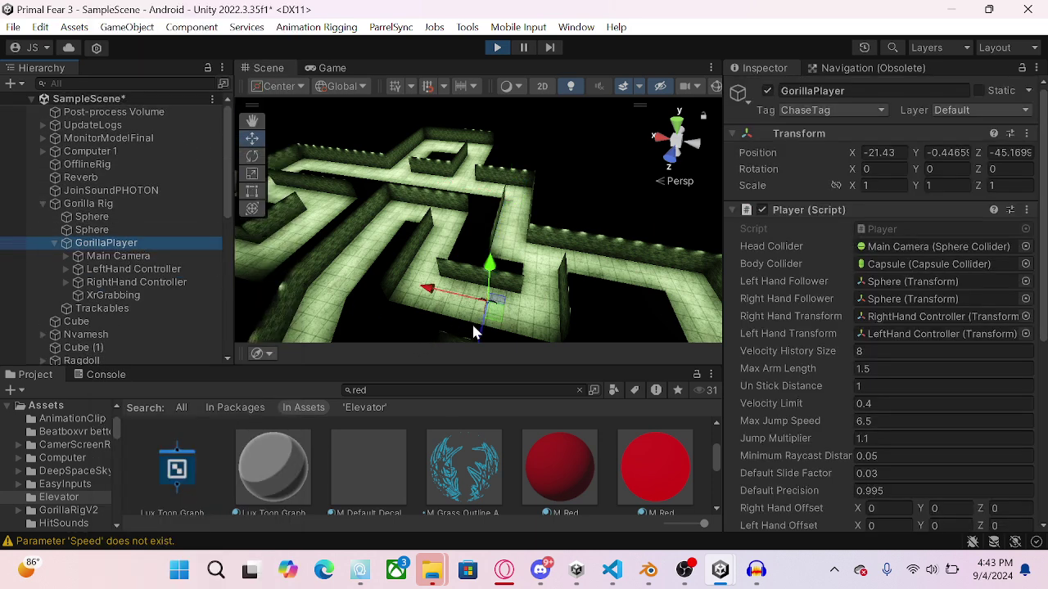
left_click_drag(476, 332, 129, 332)
left_click_drag(440, 287, 521, 166)
Step: Close Discord's Server Settings to read the Player counter's 'not using mods' message in #general
mouse_move(542, 568)
left_click(532, 503)
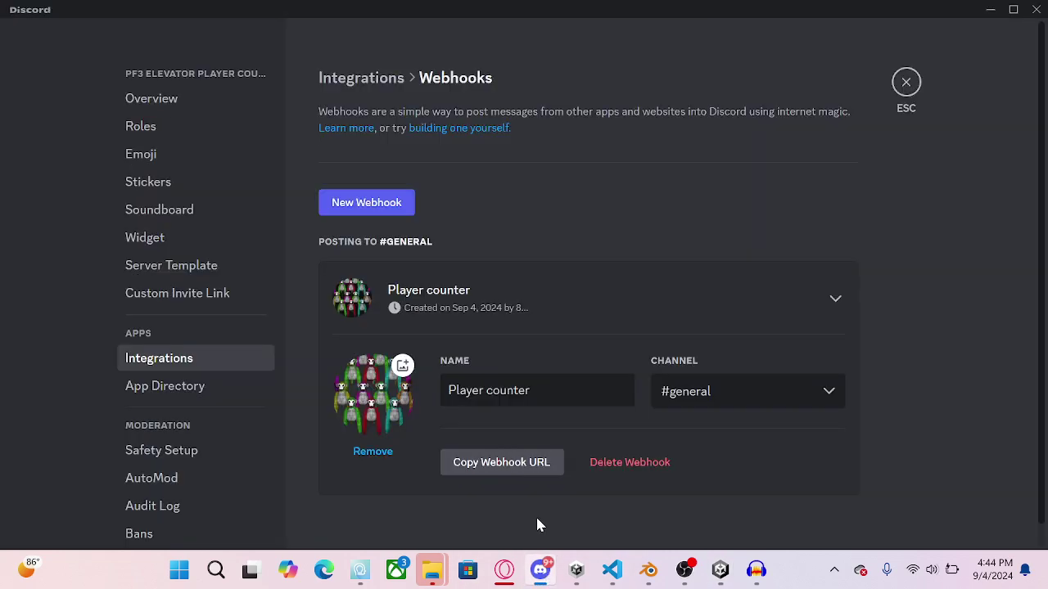
left_click(904, 93)
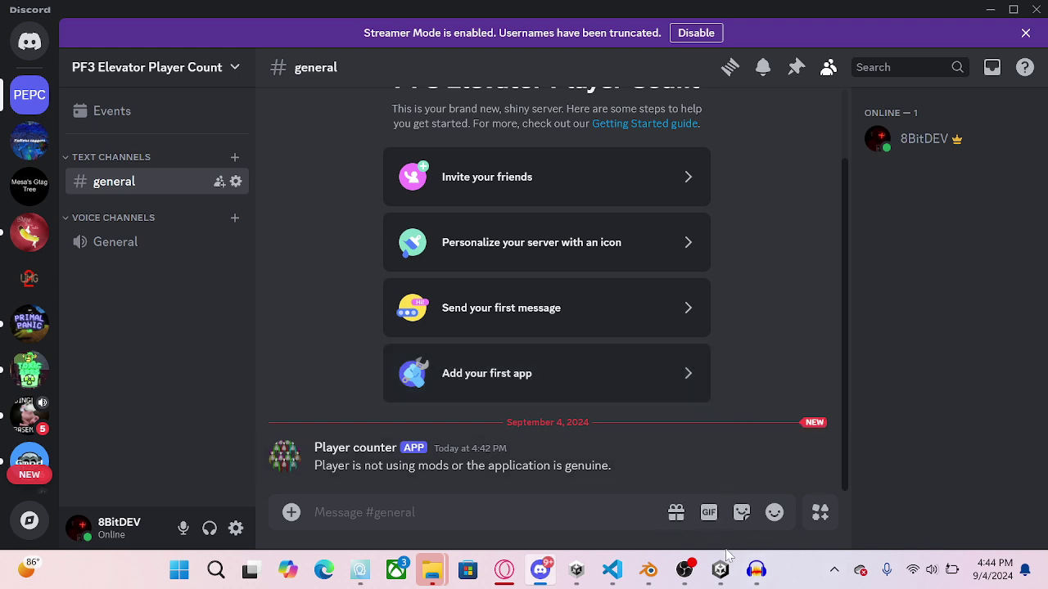
mouse_move(719, 568)
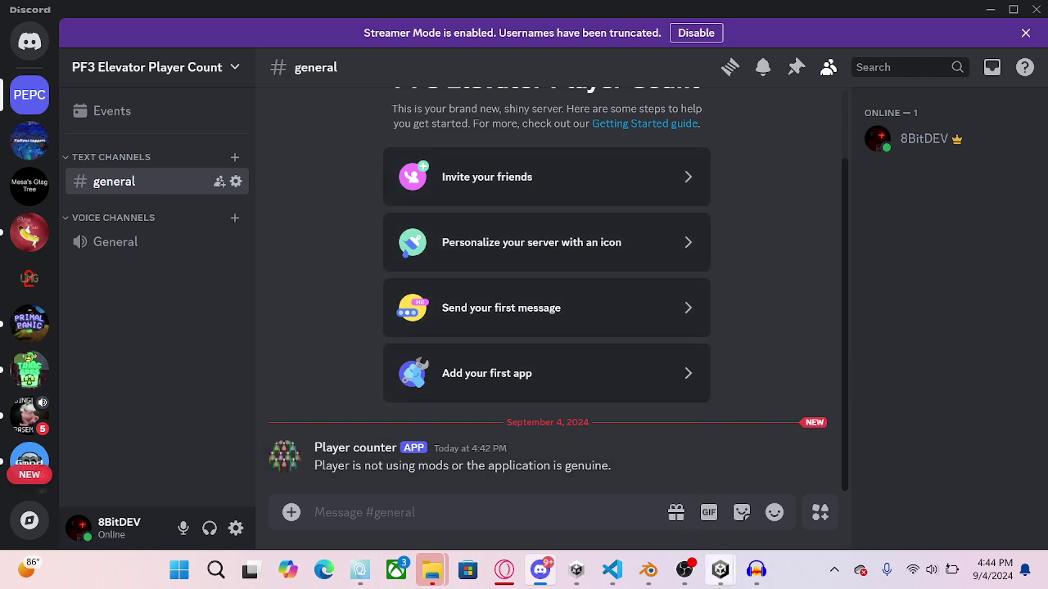
Step: Nudge the player rig across the platform and check Discord for new webhook messages
left_click(635, 491)
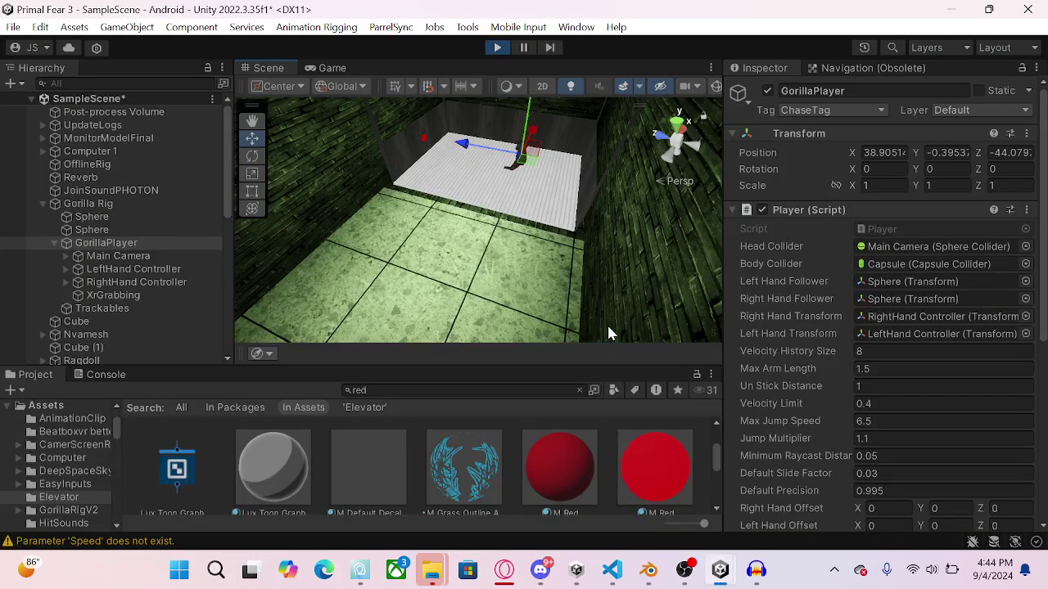
left_click_drag(530, 168, 499, 196)
left_click(541, 570)
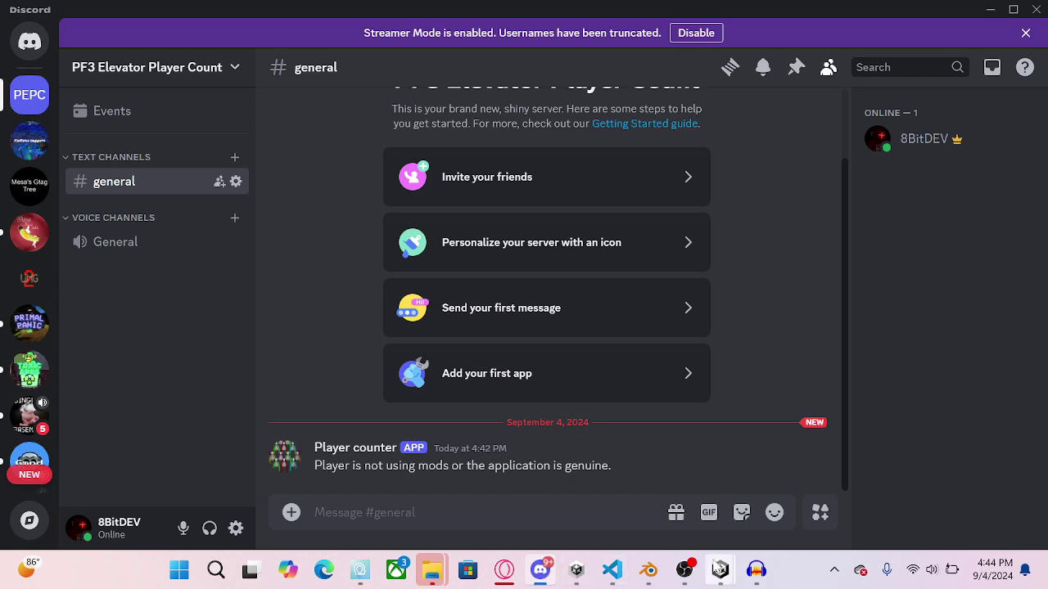
mouse_move(718, 569)
left_click(630, 491)
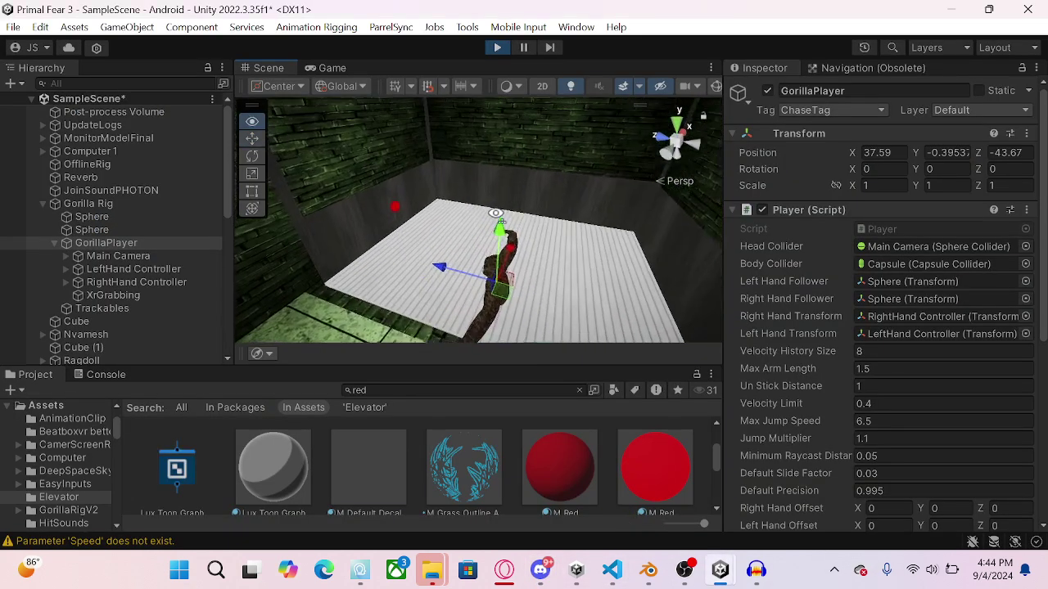
Step: Raise the RightHand Controller and slide it onto the red elevator button
left_click_drag(495, 214, 368, 207, "alt")
left_click(173, 283)
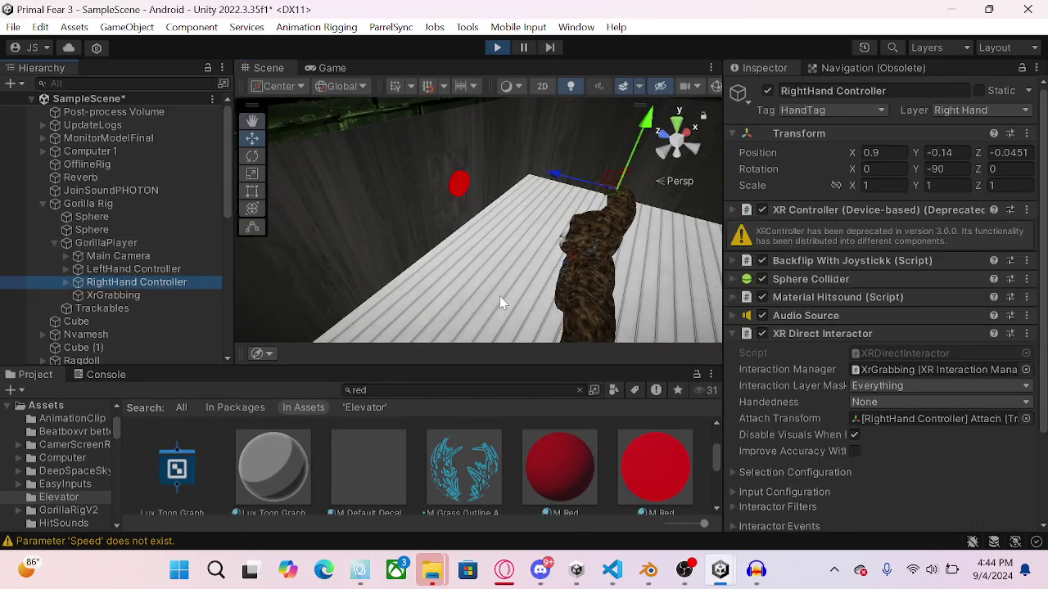
left_click_drag(500, 298, 388, 309, "alt")
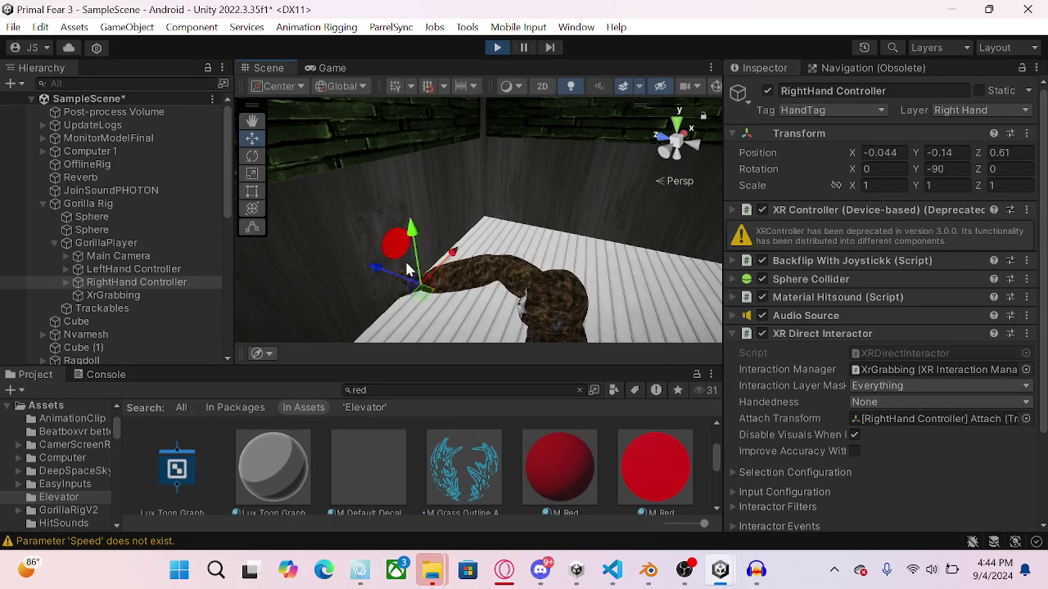
left_click_drag(415, 243, 187, 379)
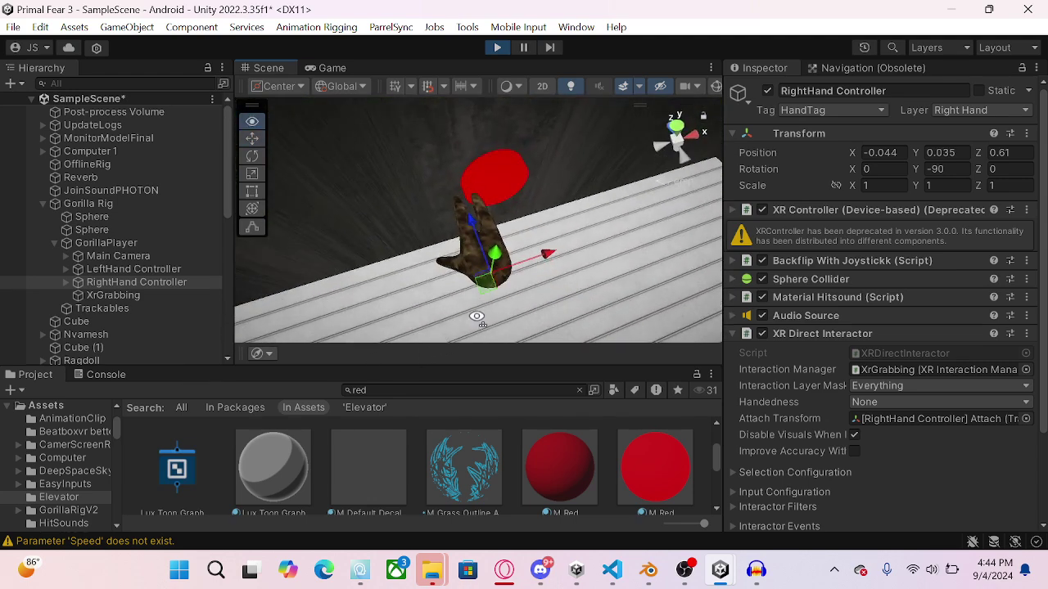
left_click_drag(476, 317, 234, 320, "alt")
scroll(494, 259, "up", 5)
scroll(489, 249, "down", 5)
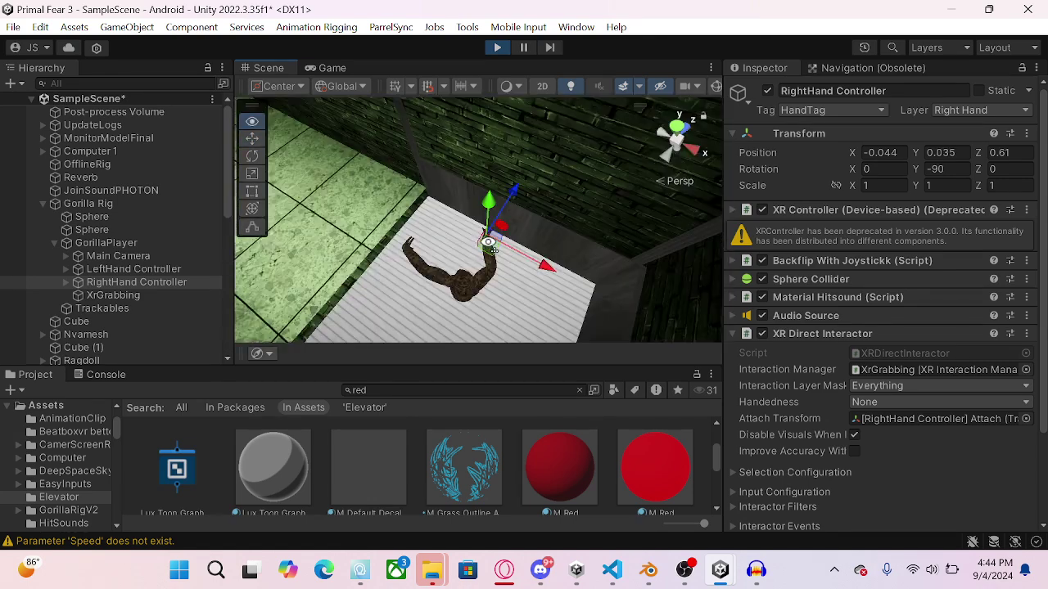
left_click_drag(496, 251, 516, 244)
Step: Add a Mesh Collider to the red button Cylinder and expand its settings
left_click(506, 235)
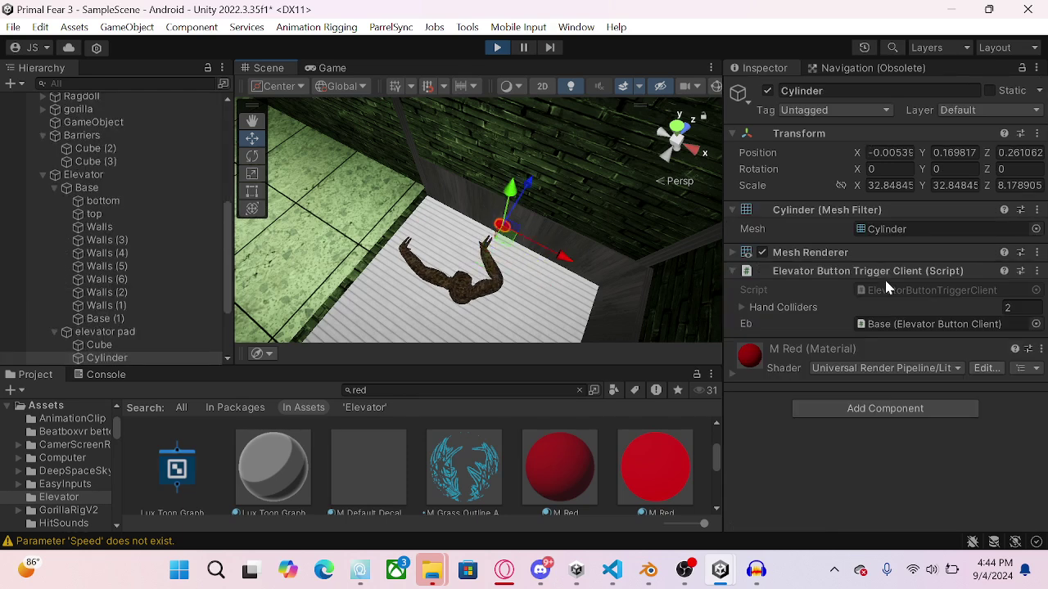
left_click(841, 408)
type("mesh")
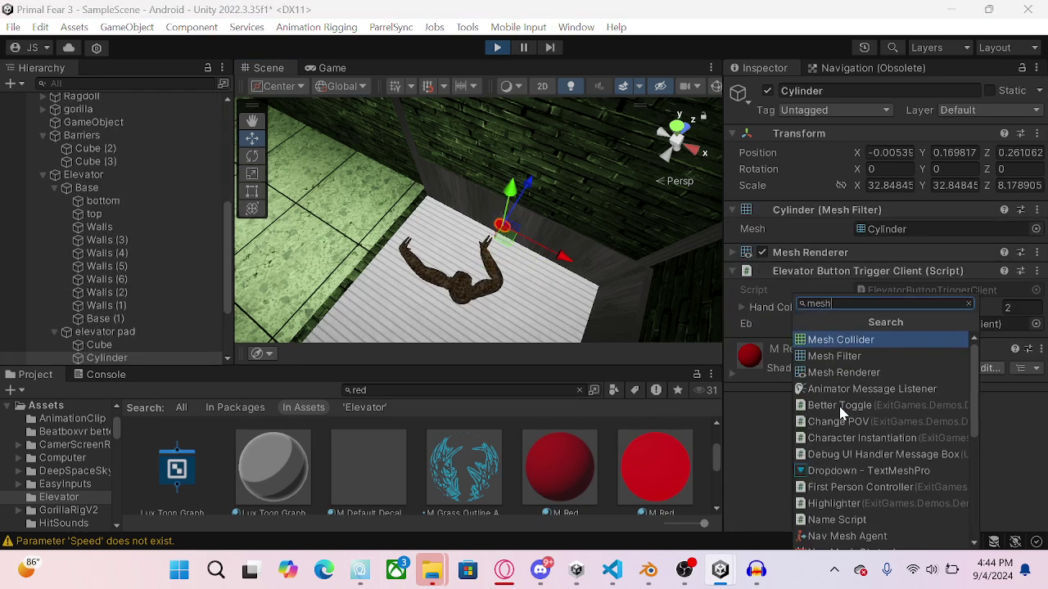
key("Return")
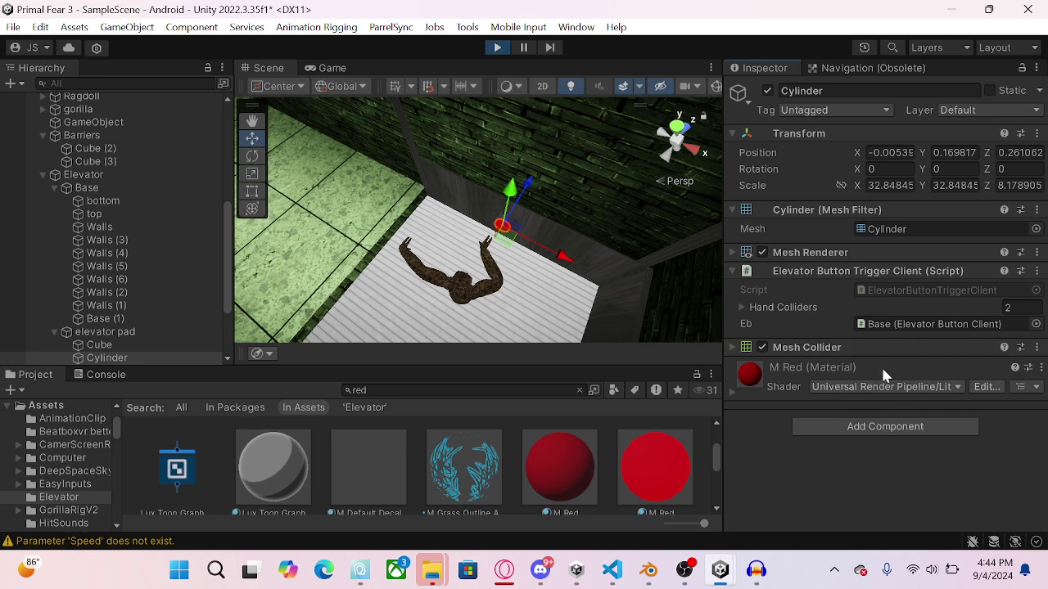
left_click(872, 354)
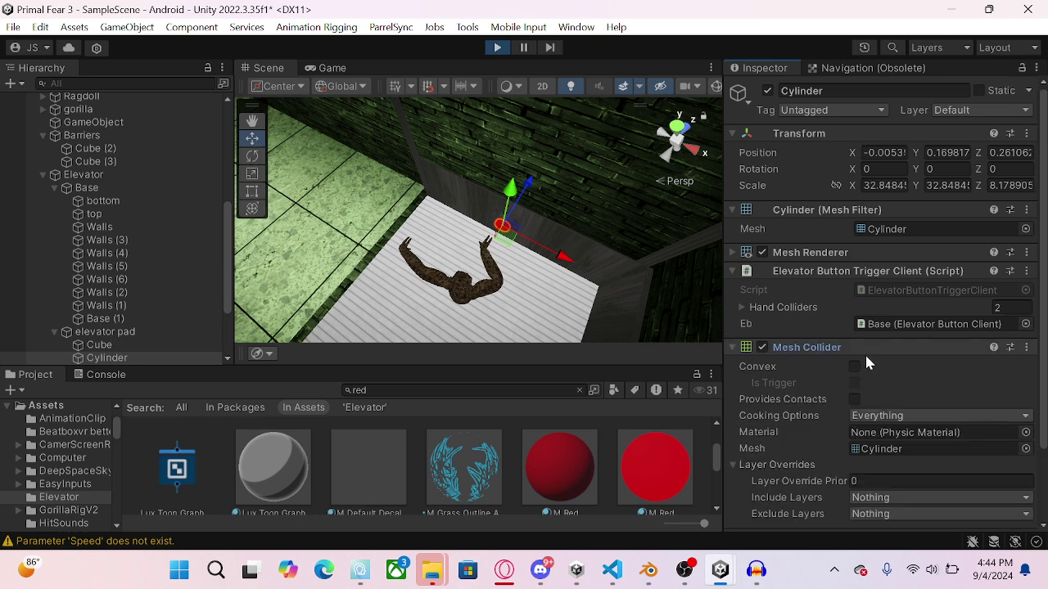
scroll(92, 291, "up", 10)
Step: Push the RightHand Controller into the button, then enlarge the Scene view area
left_click(86, 282)
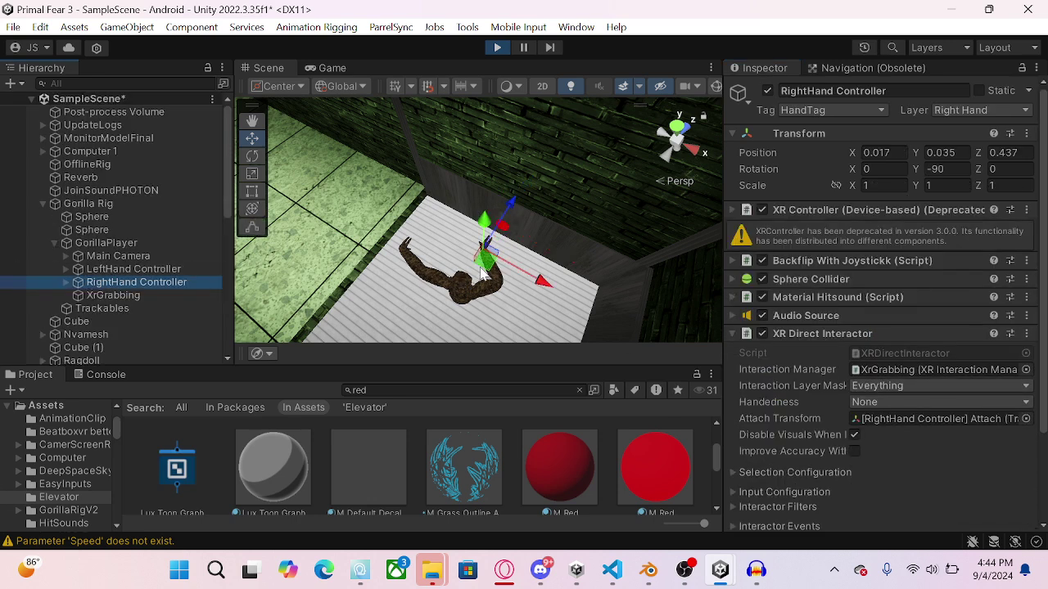
left_click_drag(485, 272, 421, 311)
right_click_drag(229, 69, 536, 546)
left_click_drag(189, 363, 300, 446)
right_click_drag(344, 392, 400, 226)
Step: Drag the bottom and top markers onto Elevator, frame them with F, and enter Play mode
scroll(93, 323, "down", 3)
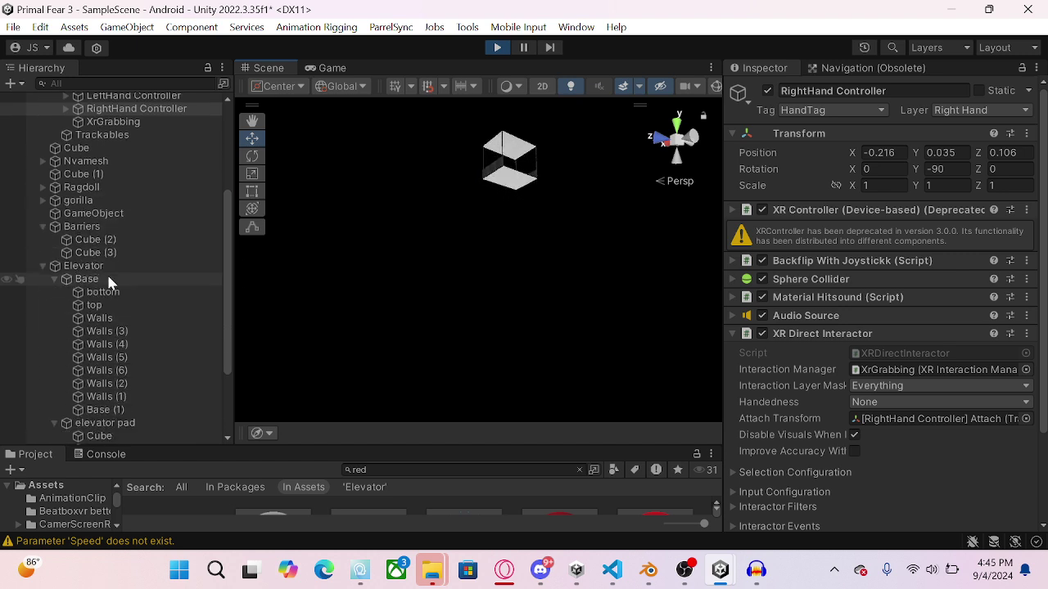
left_click(115, 306)
right_click_drag(445, 281, 456, 181)
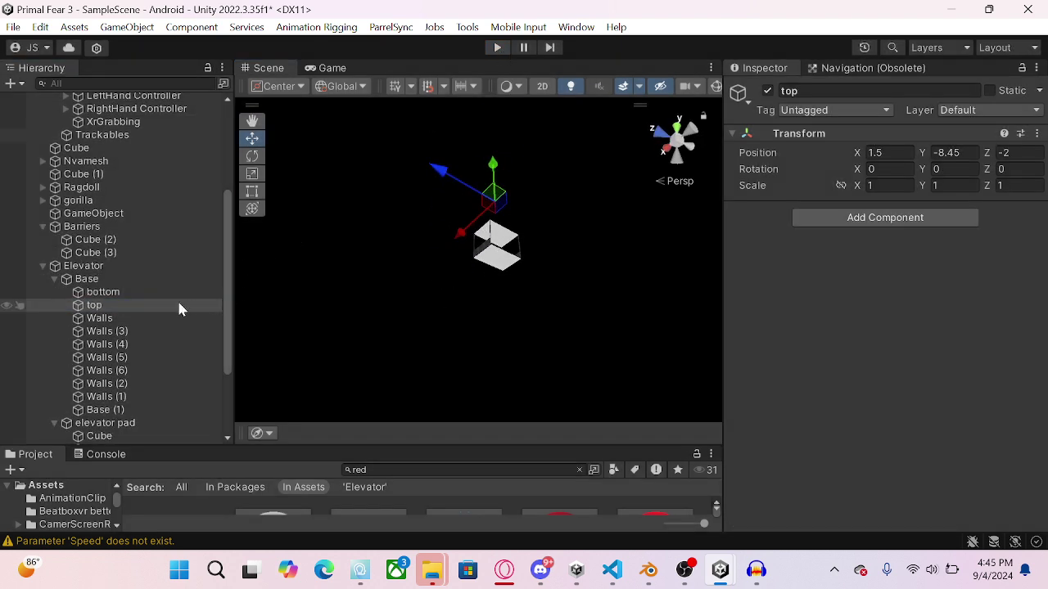
scroll(147, 294, "up", 1)
left_click(134, 291, "shift")
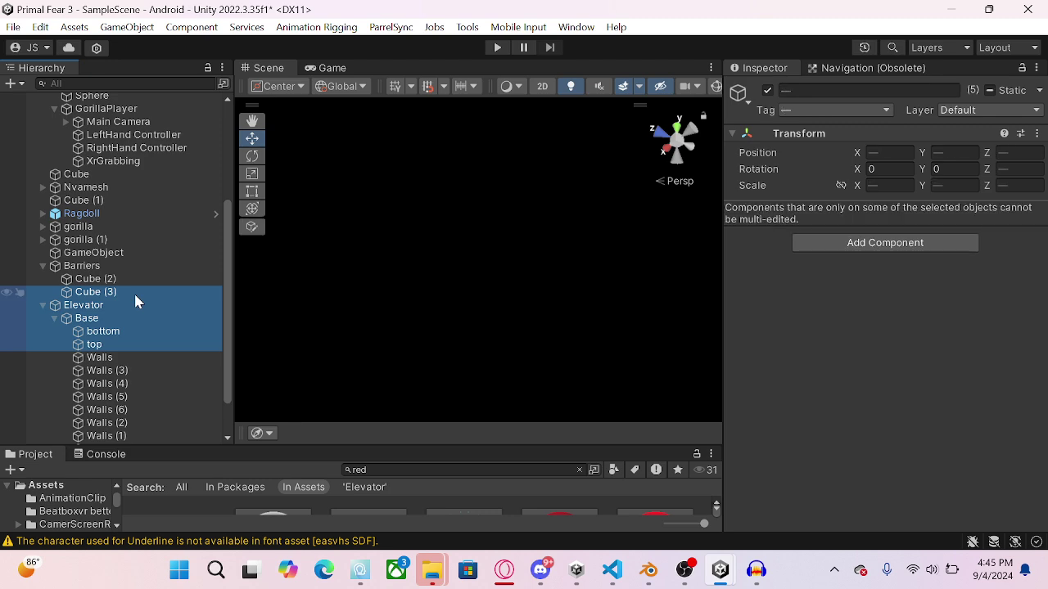
left_click(98, 331)
left_click(94, 345, "ctrl")
right_click(92, 346)
left_click(85, 342)
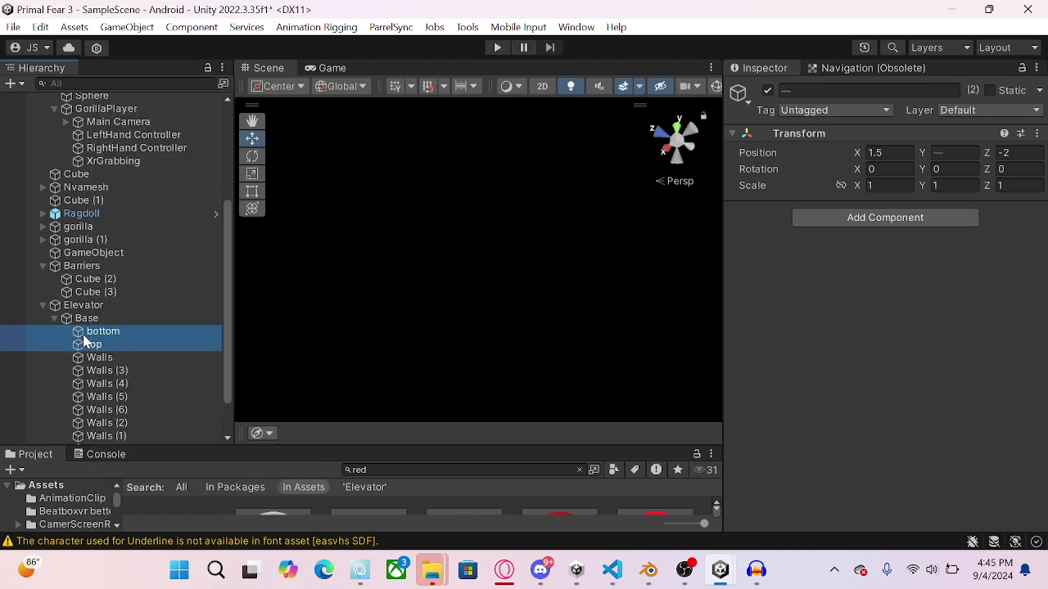
left_click_drag(90, 315, 85, 306)
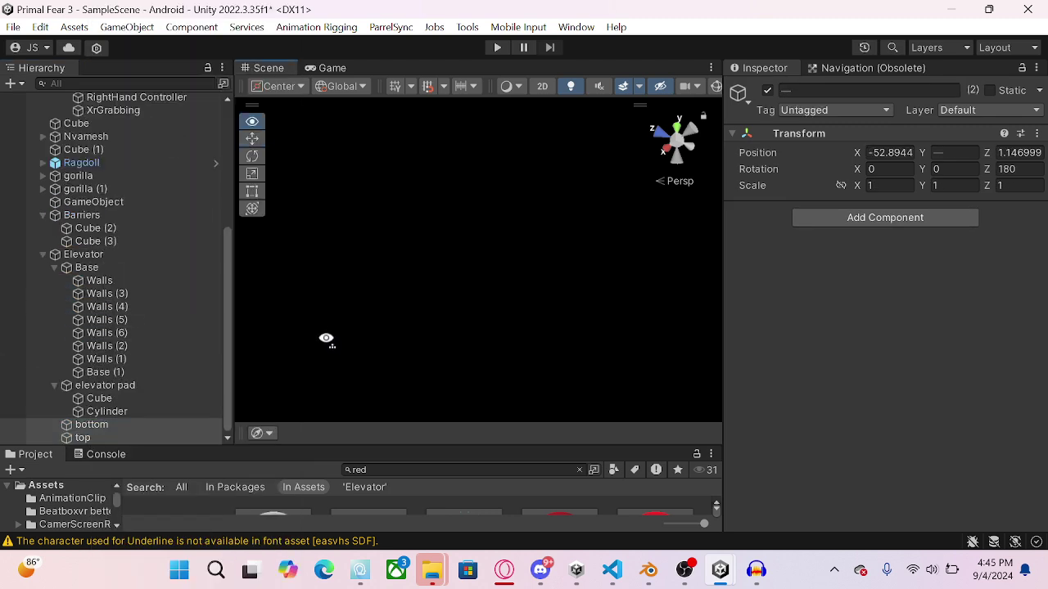
key("f")
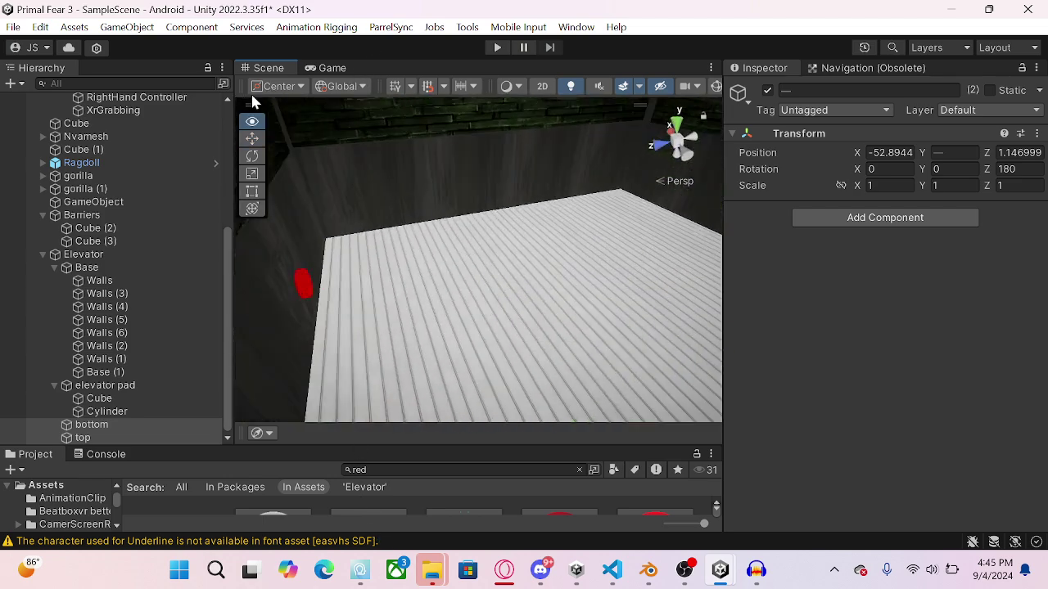
left_click(497, 46)
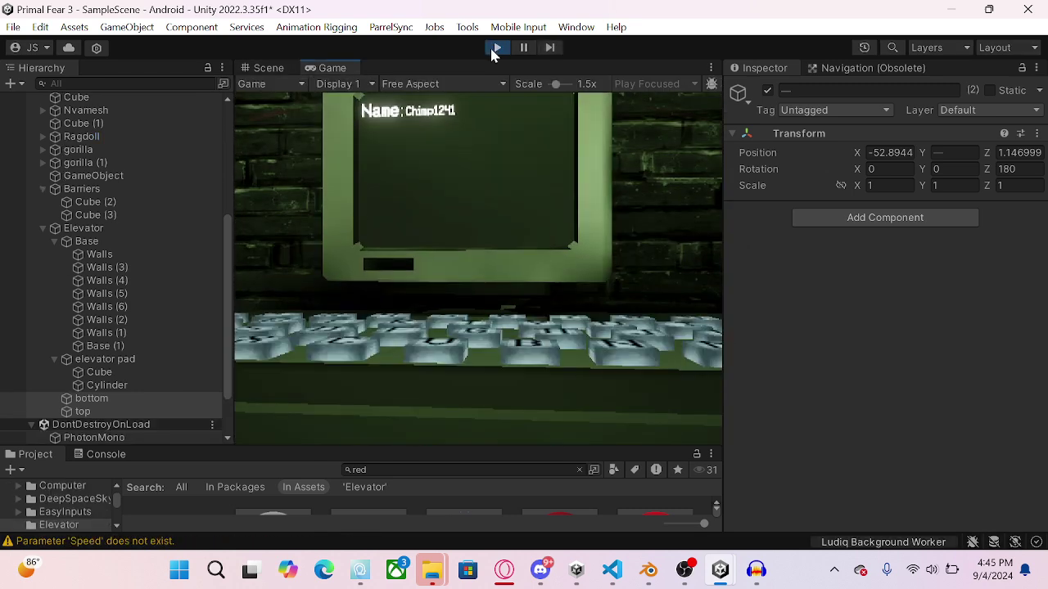
Step: Show the Scene tab while playing and delete gorilla (1) from the Hierarchy
left_click(272, 84)
left_click(268, 68)
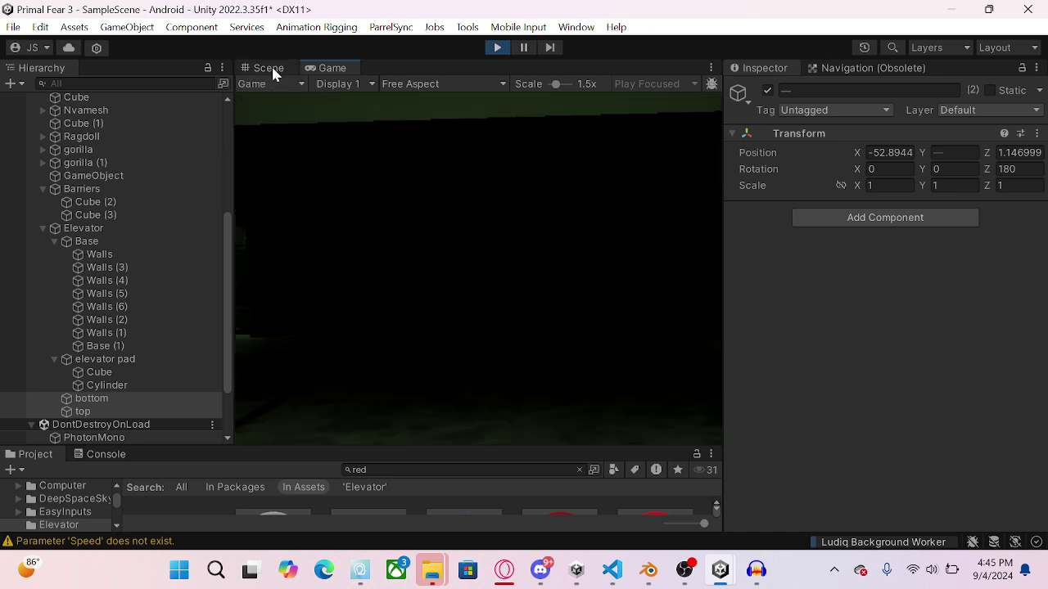
right_click_drag(438, 251, 366, 335)
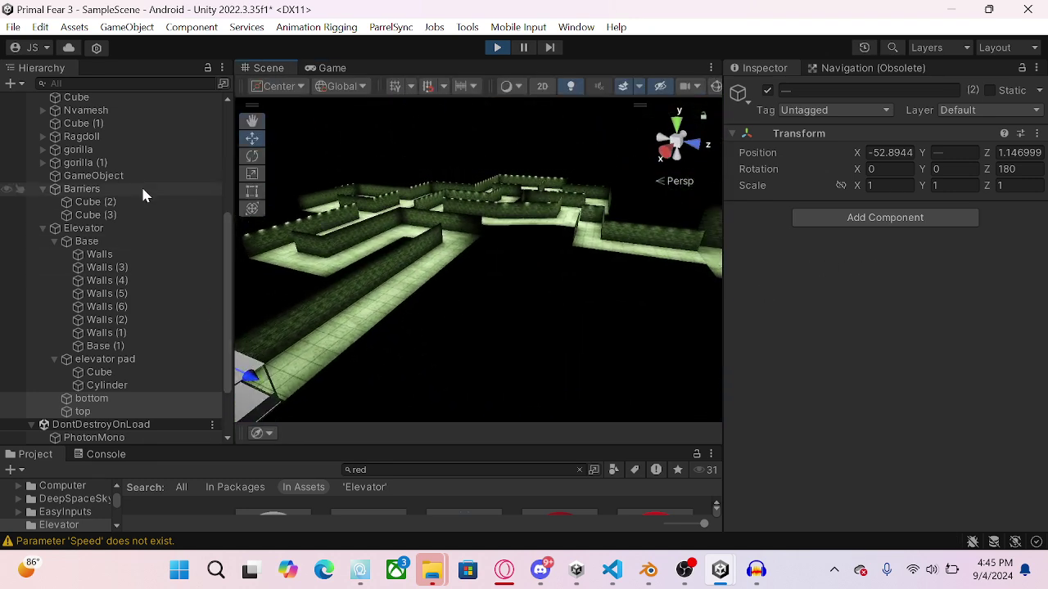
right_click(123, 164)
left_click(198, 148)
right_click_drag(305, 164, 618, 219)
Step: Drag GorillaPlayer through the first stretch of the maze
scroll(104, 204, "up", 6)
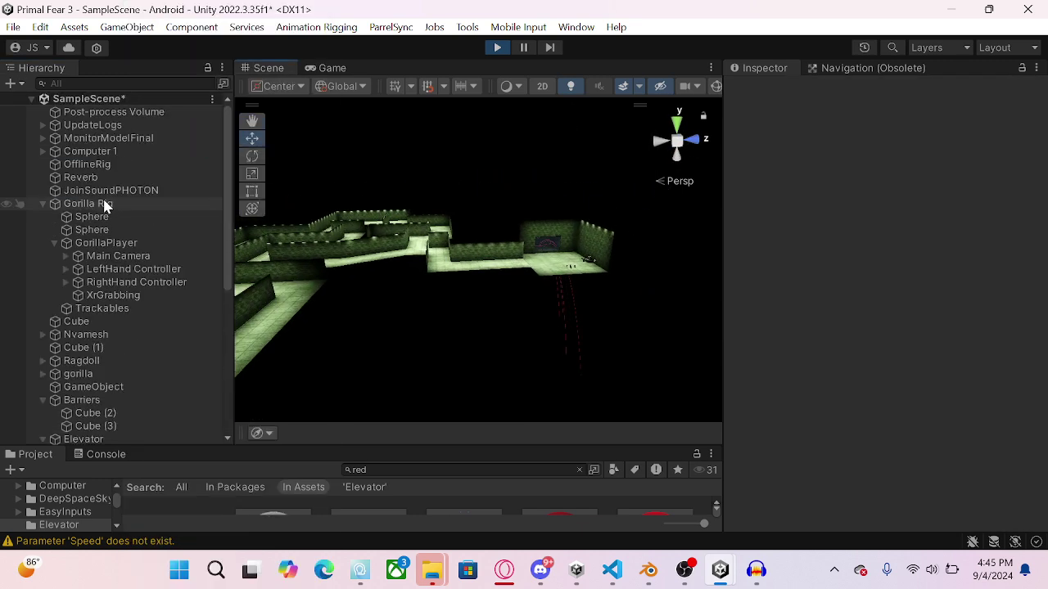
left_click(123, 243)
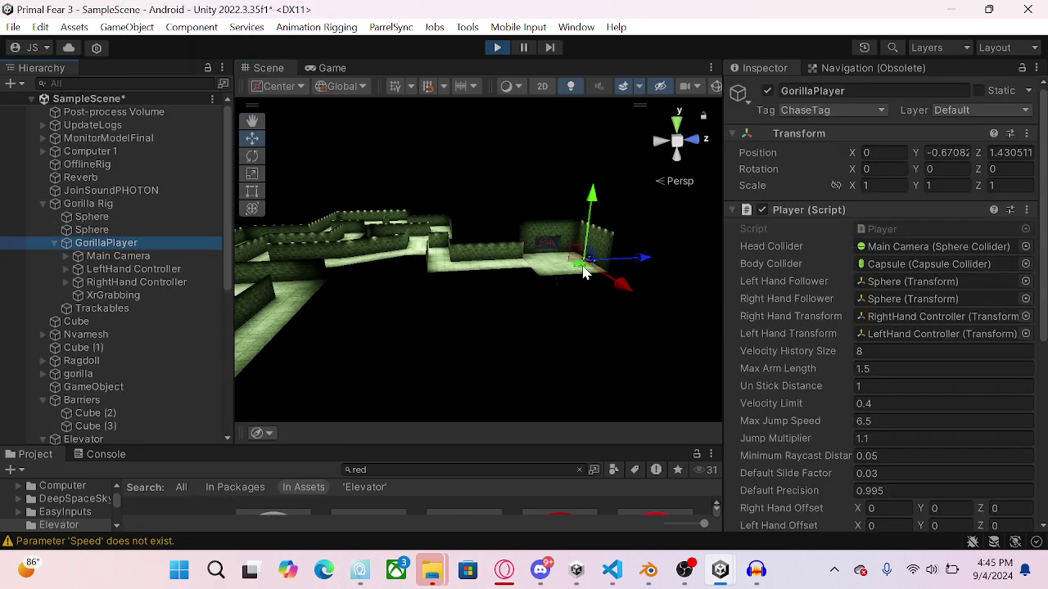
left_click_drag(584, 274, 415, 256)
right_click_drag(385, 259, 561, 328)
left_click_drag(610, 258, 503, 197)
right_click_drag(472, 170, 591, 255)
left_click_drag(524, 325, 360, 306)
right_click_drag(360, 306, 26, 288)
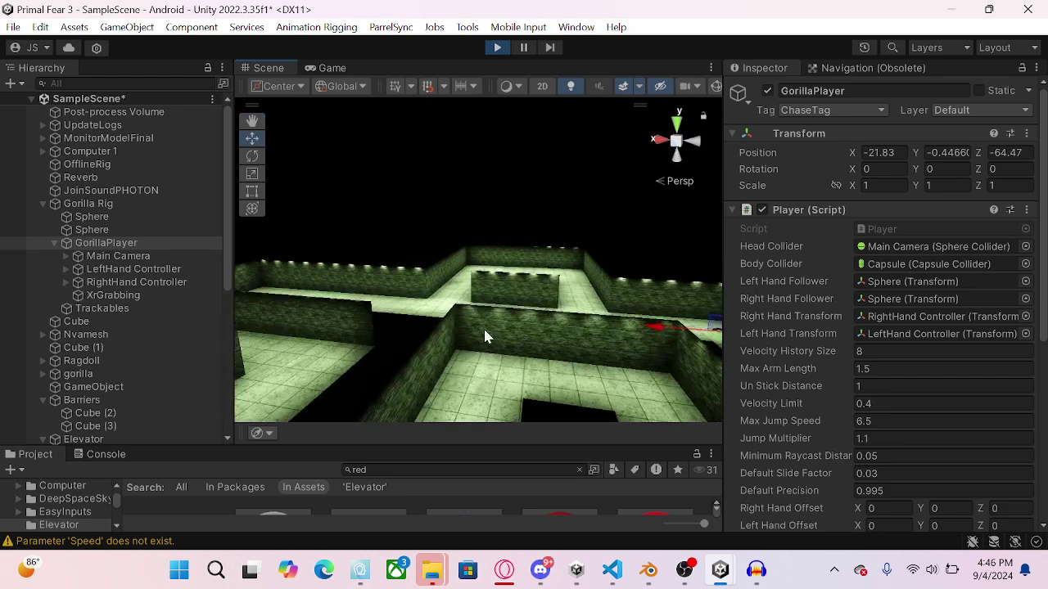
right_click_drag(485, 335, 648, 308)
Step: Carry GorillaPlayer onto the elevator platform at about 38.51, -0.395, -42.39
left_click_drag(442, 320, 378, 319)
right_click_drag(378, 319, 144, 343)
left_click_drag(694, 312, 652, 311)
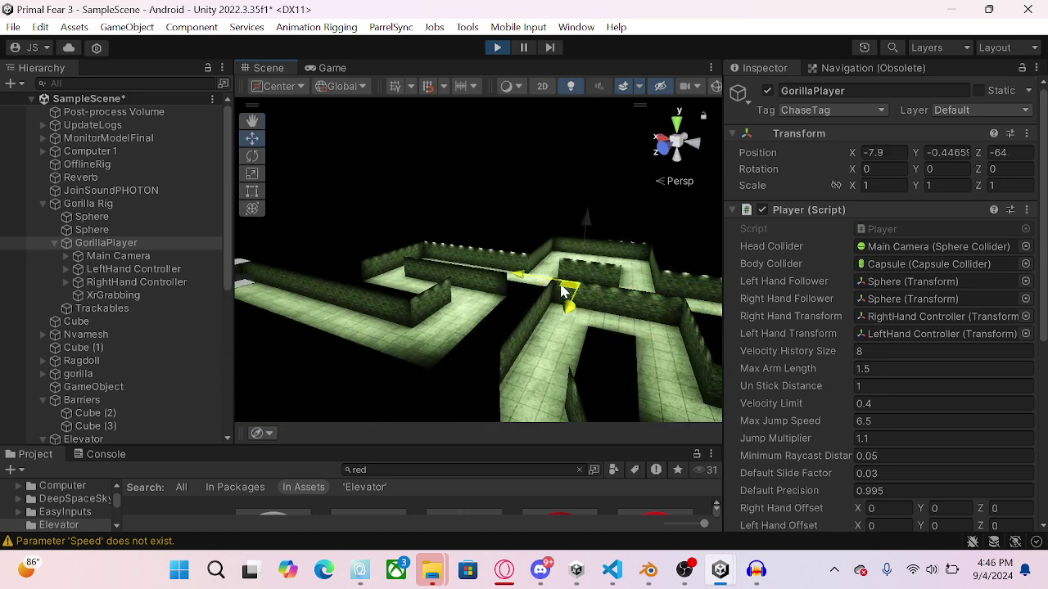
left_click_drag(484, 284, 387, 295)
left_click_drag(454, 338, 136, 276)
right_click_drag(325, 331, 134, 243)
left_click(133, 243)
left_click_drag(522, 328, 463, 288)
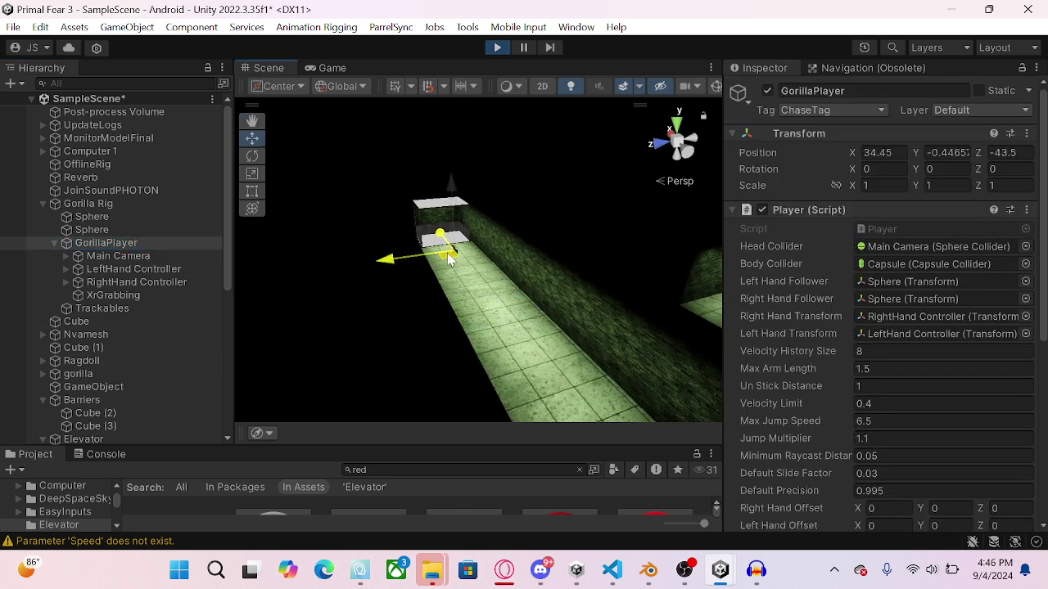
right_click_drag(423, 247, 262, 297)
left_click(368, 233)
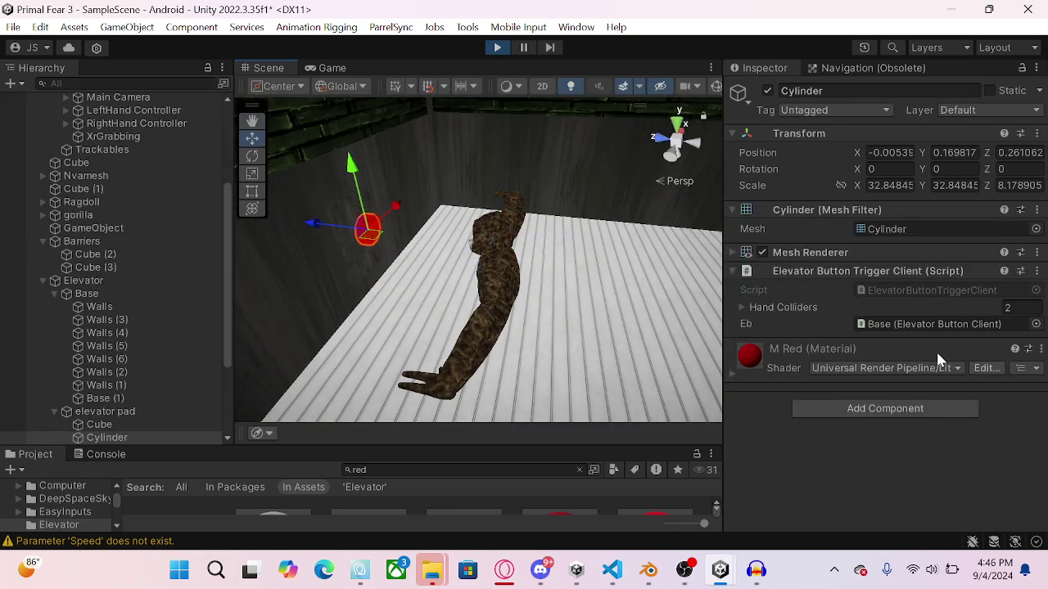
Step: Add a Mesh Collider to the Cylinder with Convex and Is Trigger enabled
left_click(917, 413)
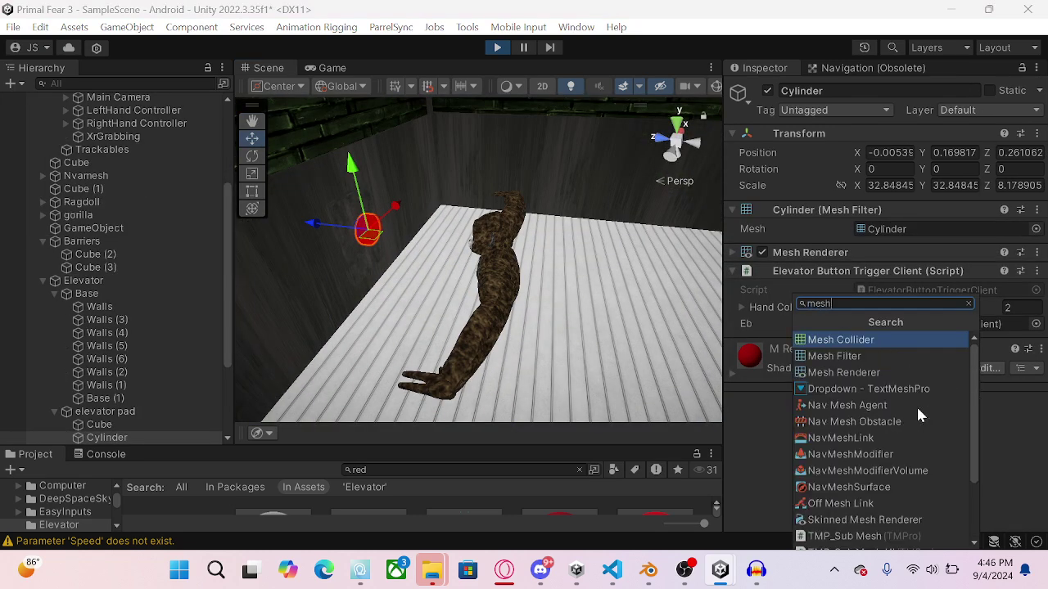
key("Return")
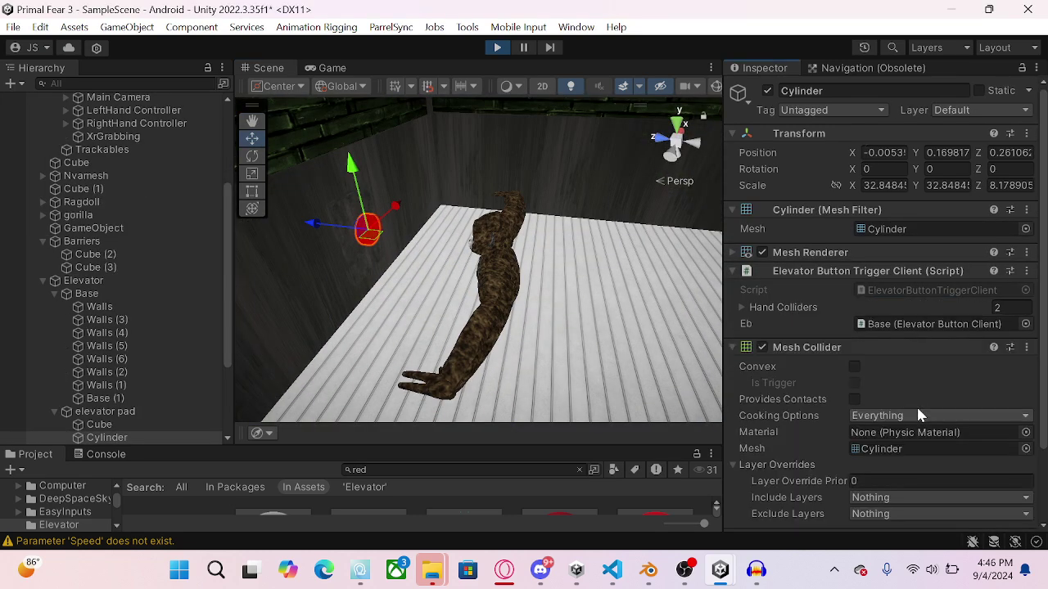
left_click(853, 366)
left_click(854, 382)
Step: Check the Discord channel for new messages, then return to Unity
left_click(541, 571)
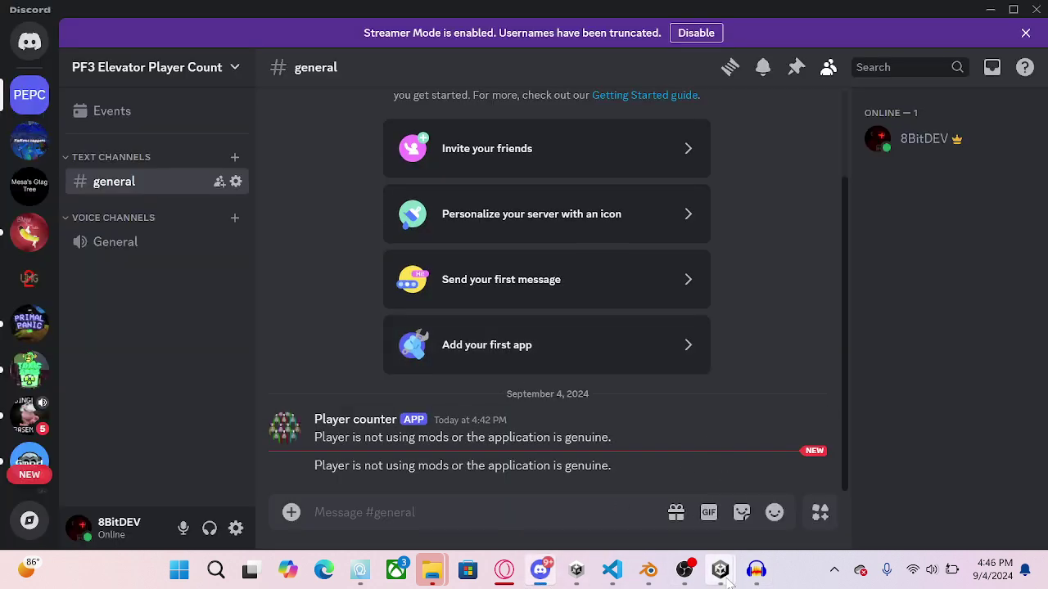
mouse_move(722, 573)
left_click(564, 490)
Step: Push the RightHand Controller into the red button to test it, then pull it back
left_click(164, 124)
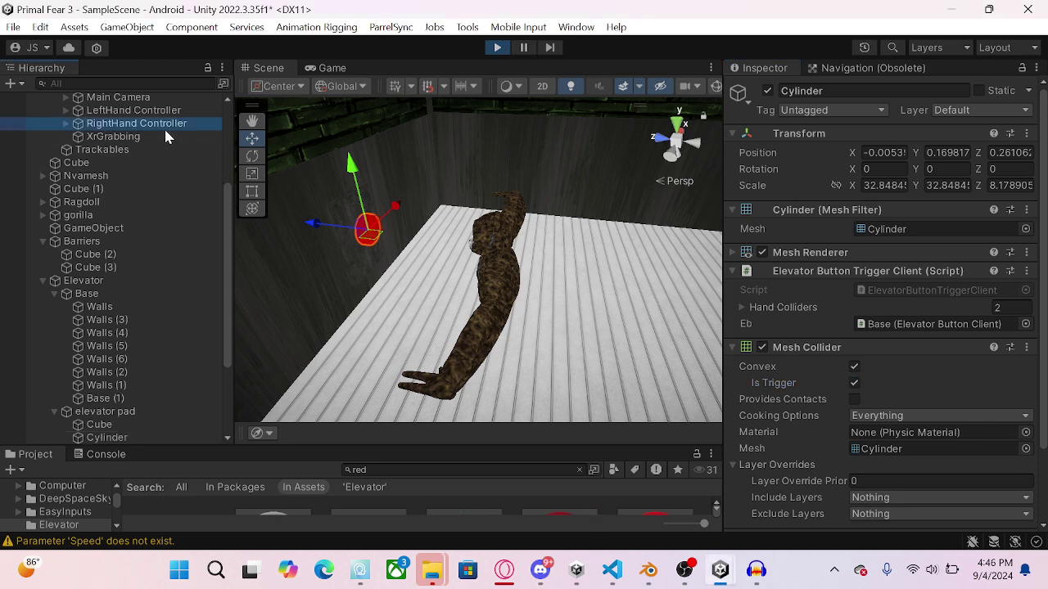
left_click_drag(518, 207, 322, 231)
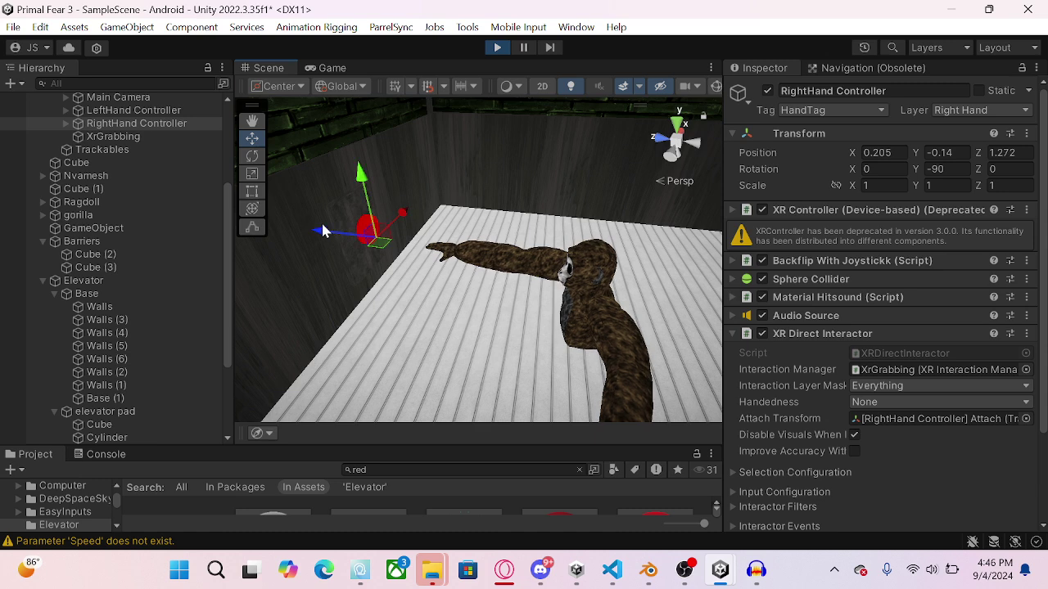
left_click(414, 280)
left_click(160, 124)
right_click_drag(506, 261, 230, 219)
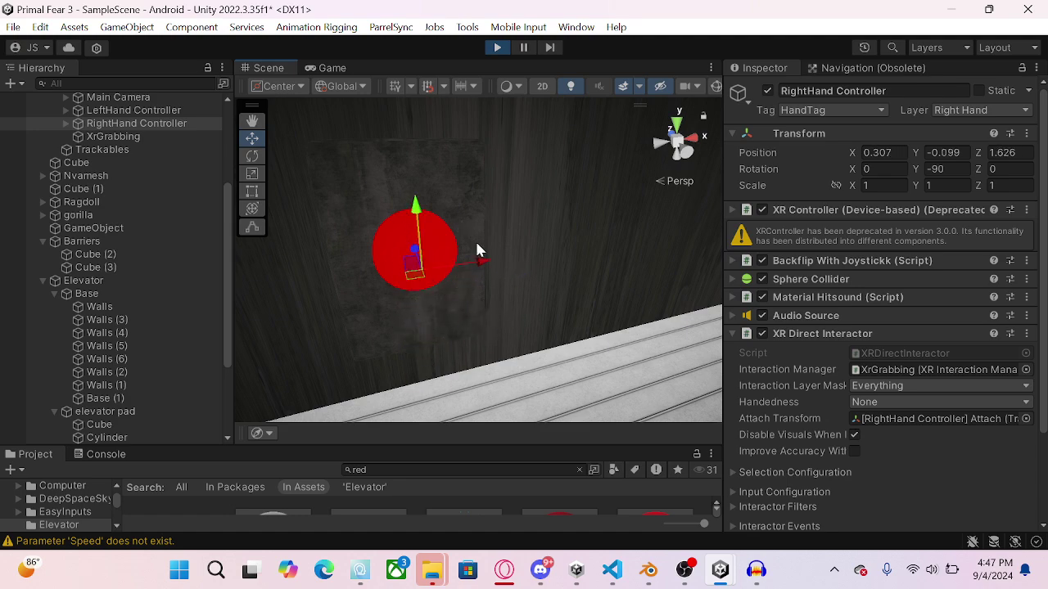
left_click_drag(479, 250, 865, 232, "alt")
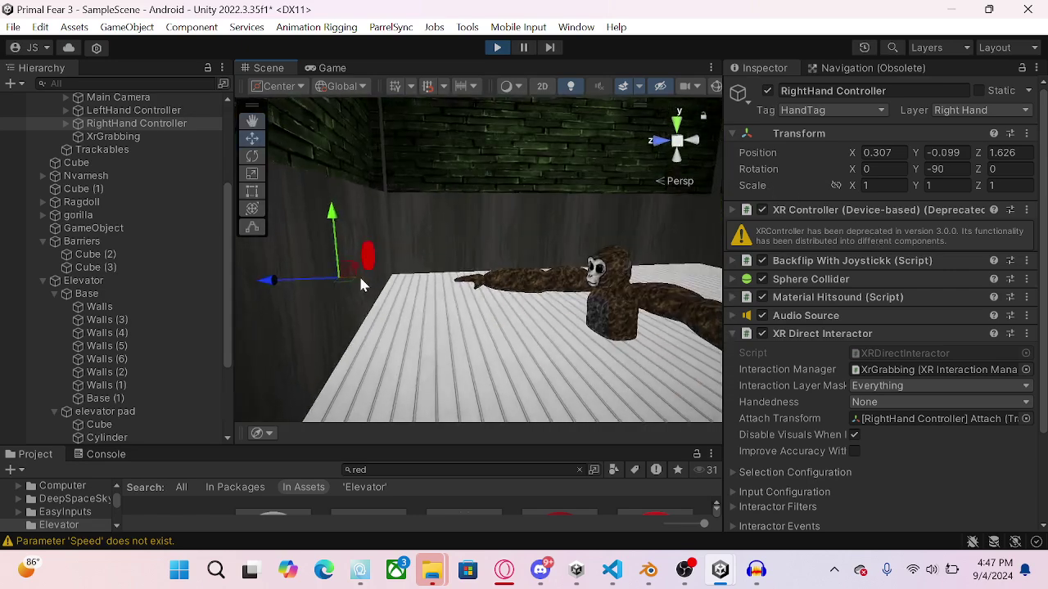
left_click_drag(272, 287, 377, 317)
Step: Parent the elevator pad under Base and stop Play mode
left_click(105, 410)
left_click_drag(97, 302, 95, 303)
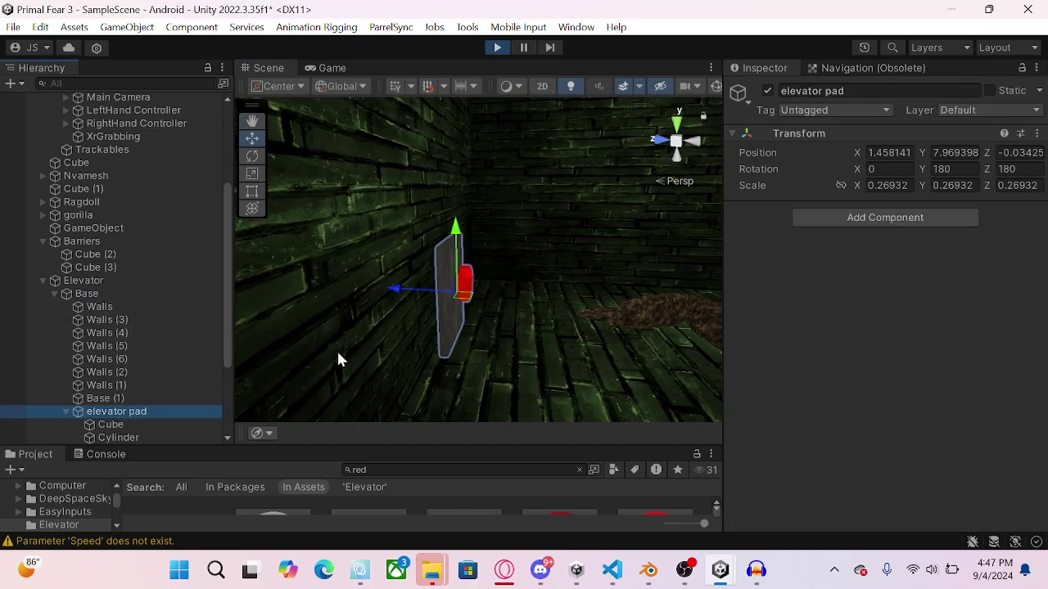
left_click_drag(401, 352, 405, 324, "alt")
left_click(136, 123)
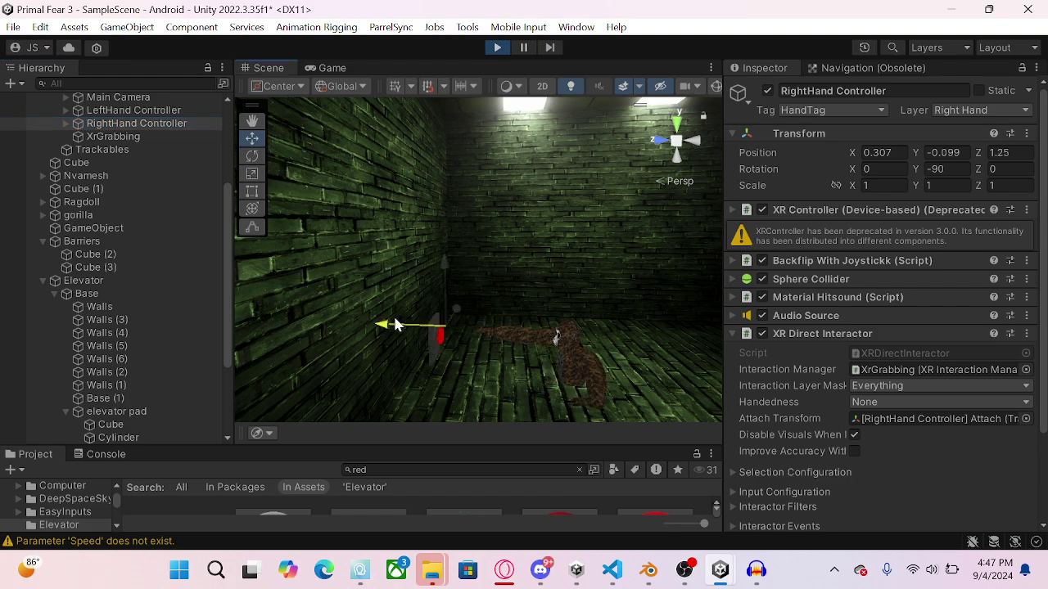
left_click_drag(493, 361, 552, 355, "alt")
left_click(496, 47)
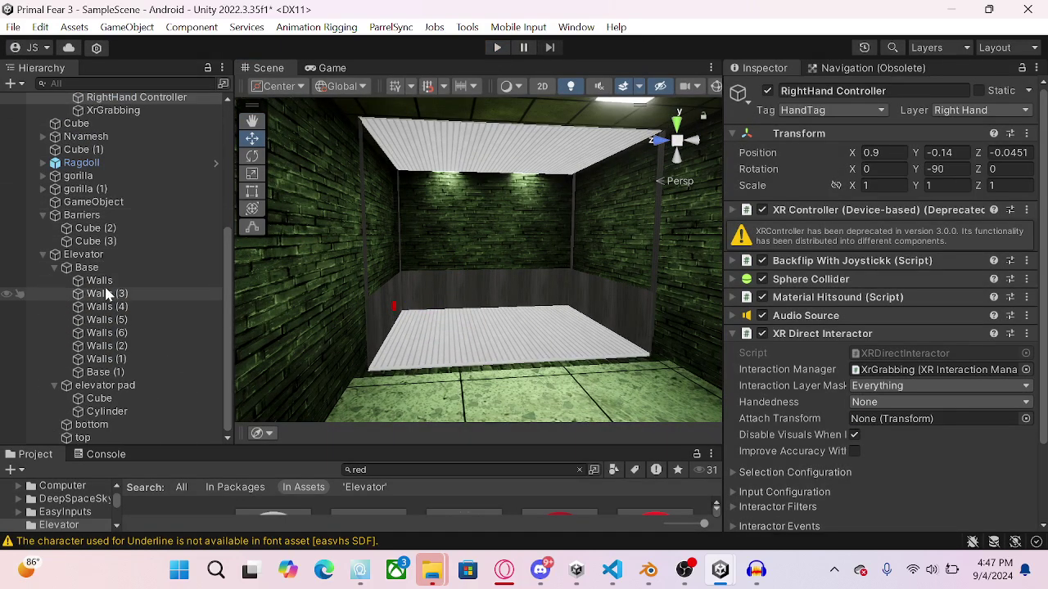
Step: Remove the Audio Source component from the elevator Base
left_click(96, 269)
scroll(999, 450, "down", 5)
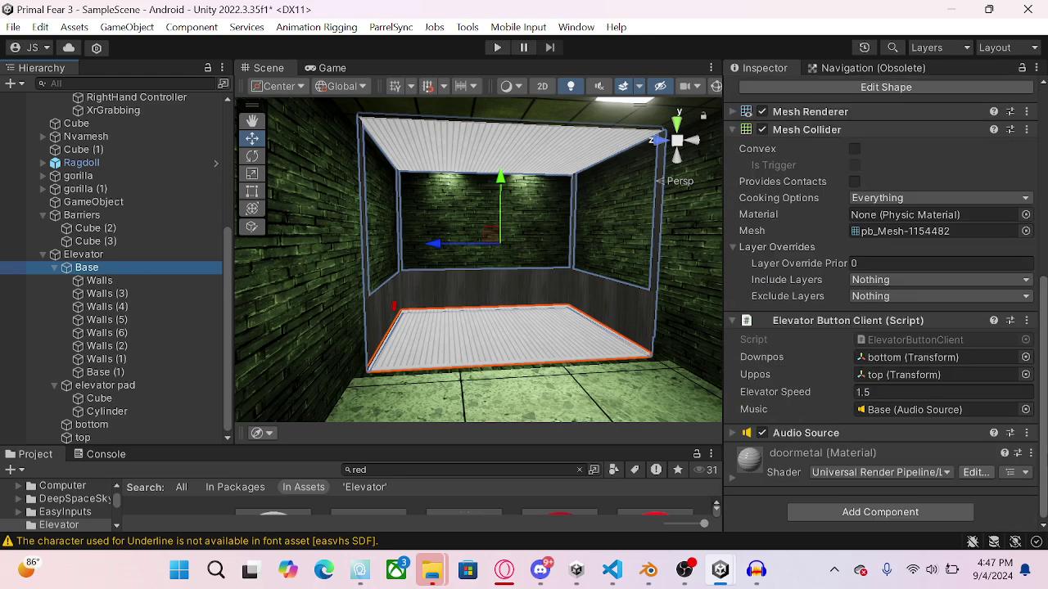
right_click(827, 442)
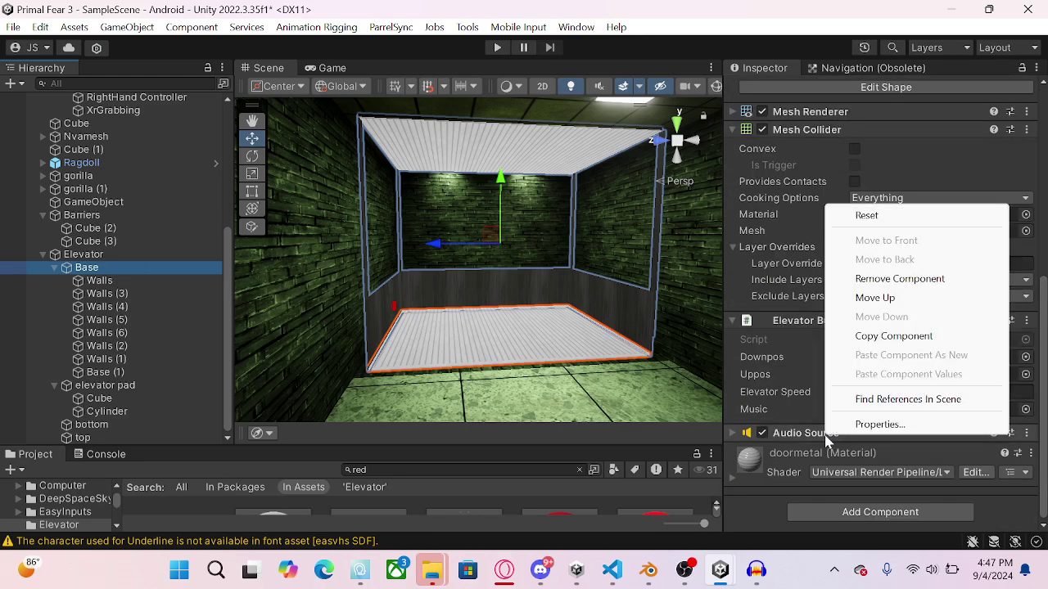
left_click(900, 279)
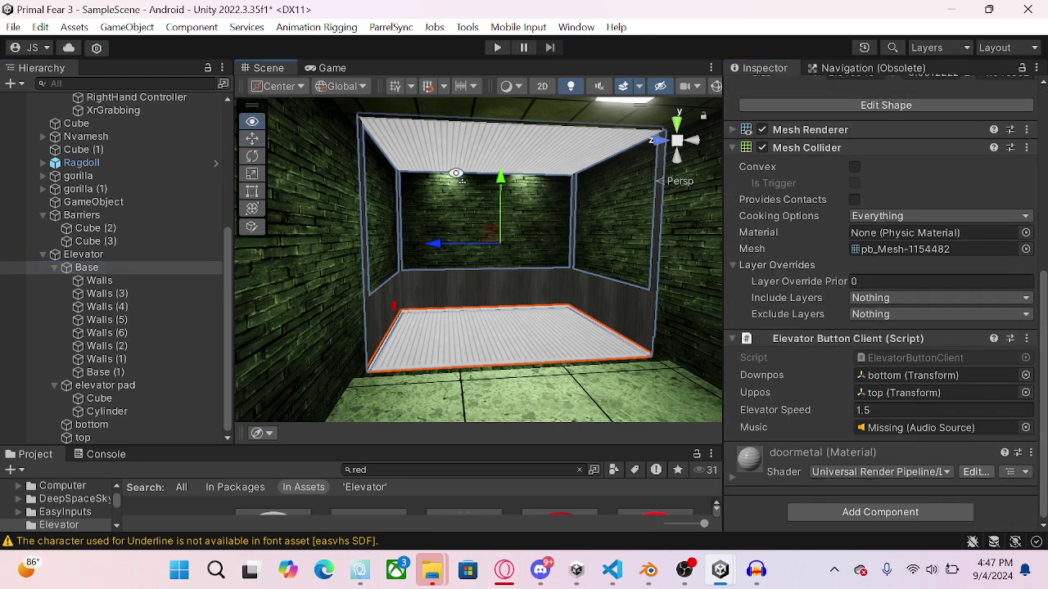
left_click_drag(456, 173, 508, 176, "alt")
Step: Clear the Console warnings and enlarge the Console panel
left_click(101, 454)
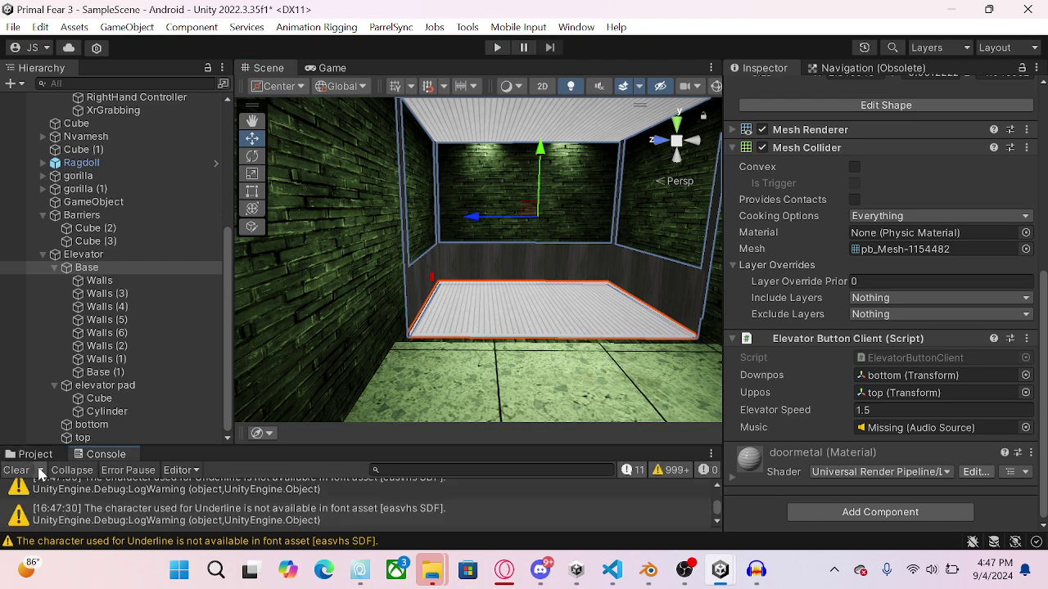
left_click(16, 471)
left_click_drag(323, 443, 354, 384)
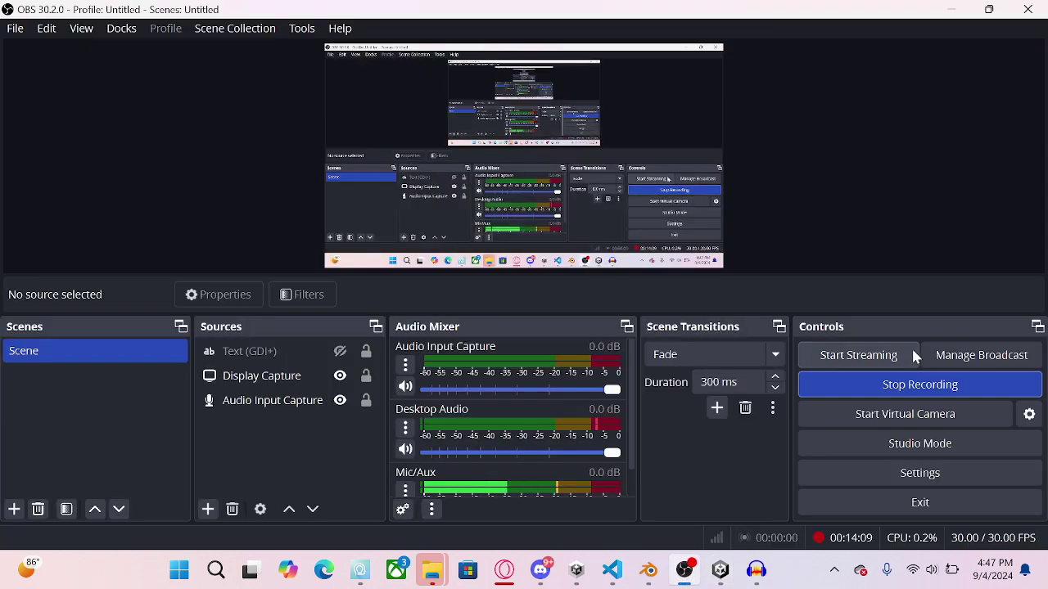